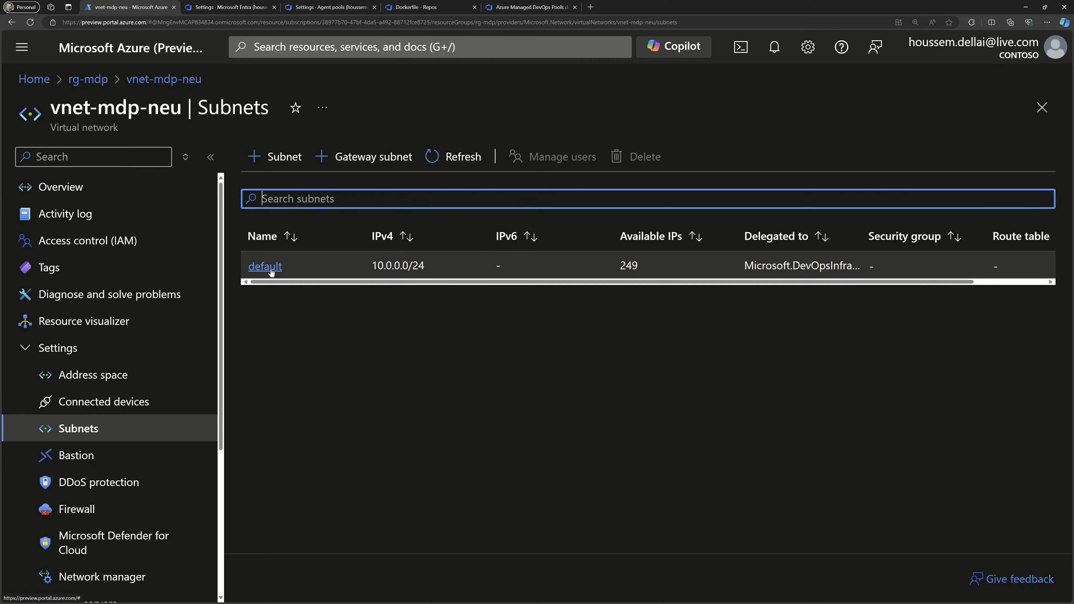
Open the default subnet of vnet-mdp-neu and check which service it is delegated to.
click(282, 267)
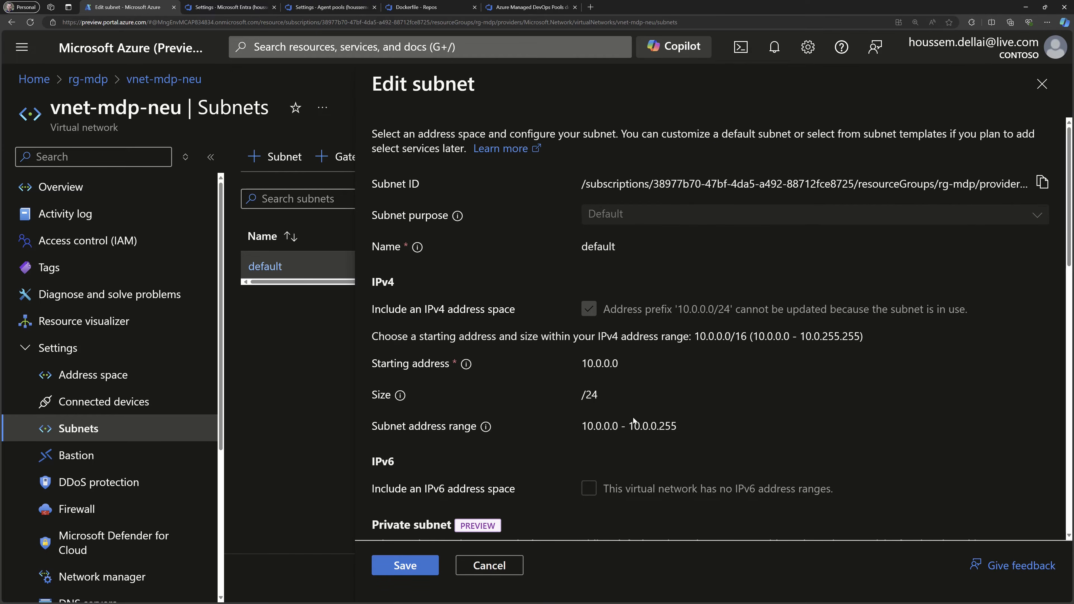
scroll(727, 291, down, 8)
scroll(622, 438, down, 8)
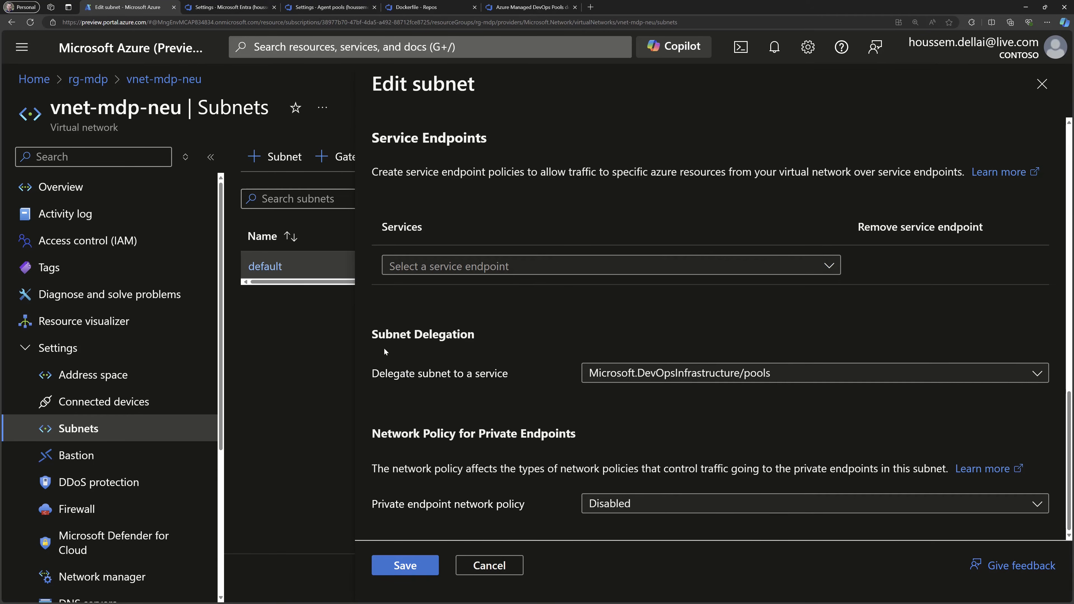
click(694, 374)
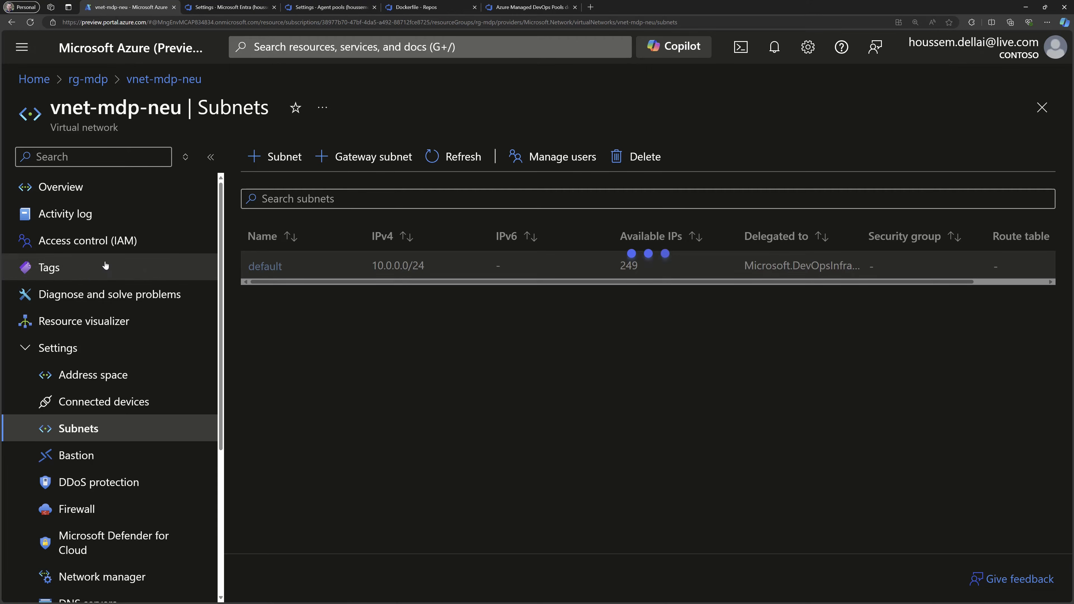
Review the role assignments on vnet-mdp-neu, checking the Network Contributor and Reader roles for DevOpsInfrastructure.
click(94, 249)
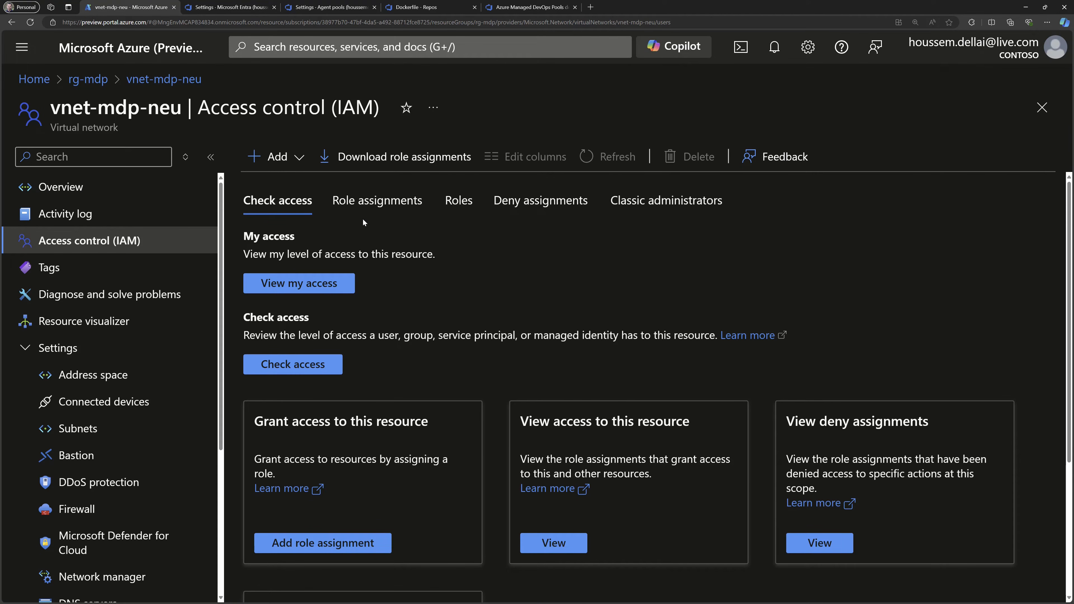
click(369, 202)
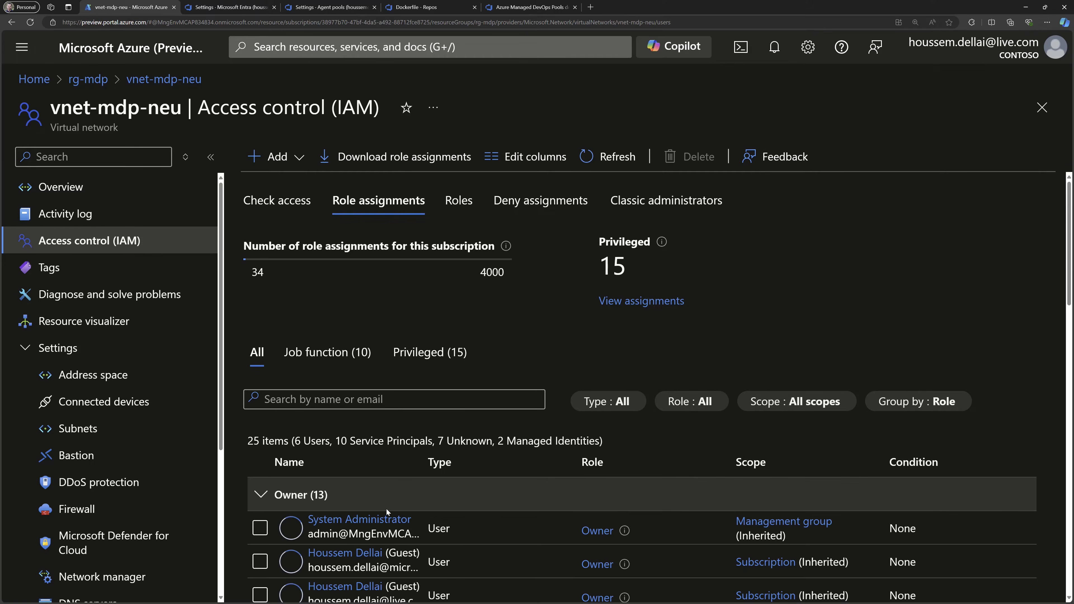
scroll(385, 508, down, 4)
scroll(387, 504, down, 10)
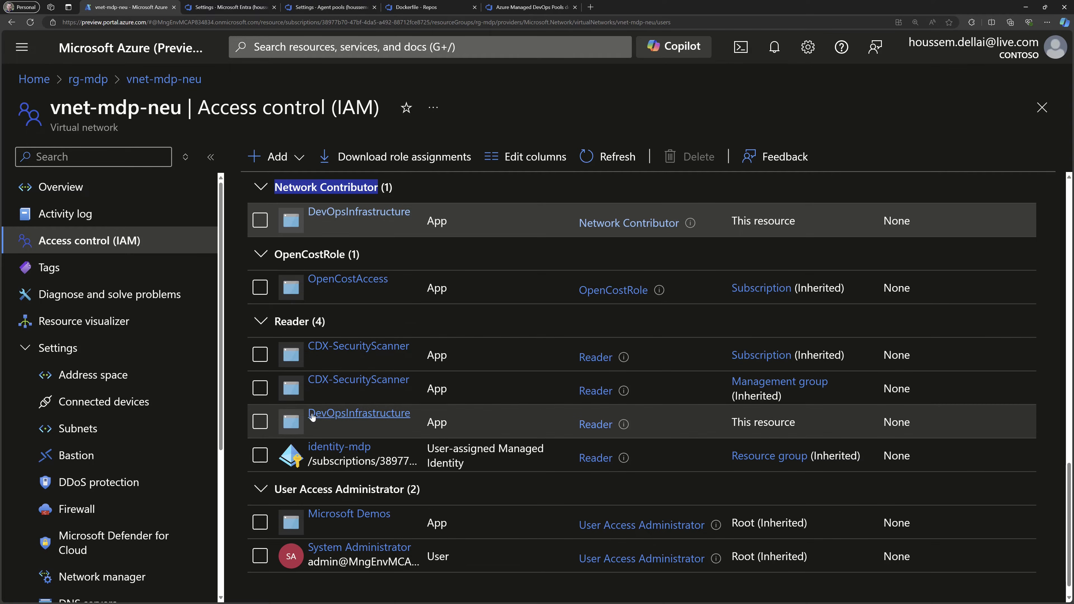
mouse_move(323, 417)
mouse_down()
mouse_move(414, 411)
mouse_move(310, 411)
mouse_up()
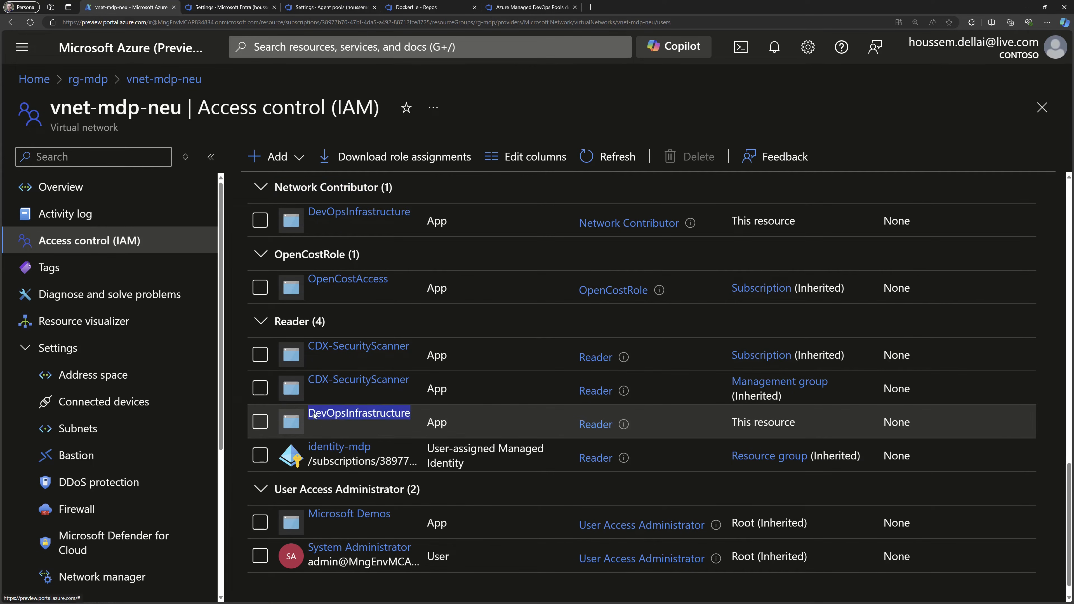
Leave the virtual network, find the Managed DevOps Pools service through the portal search and start creating a new pool.
click(87, 79)
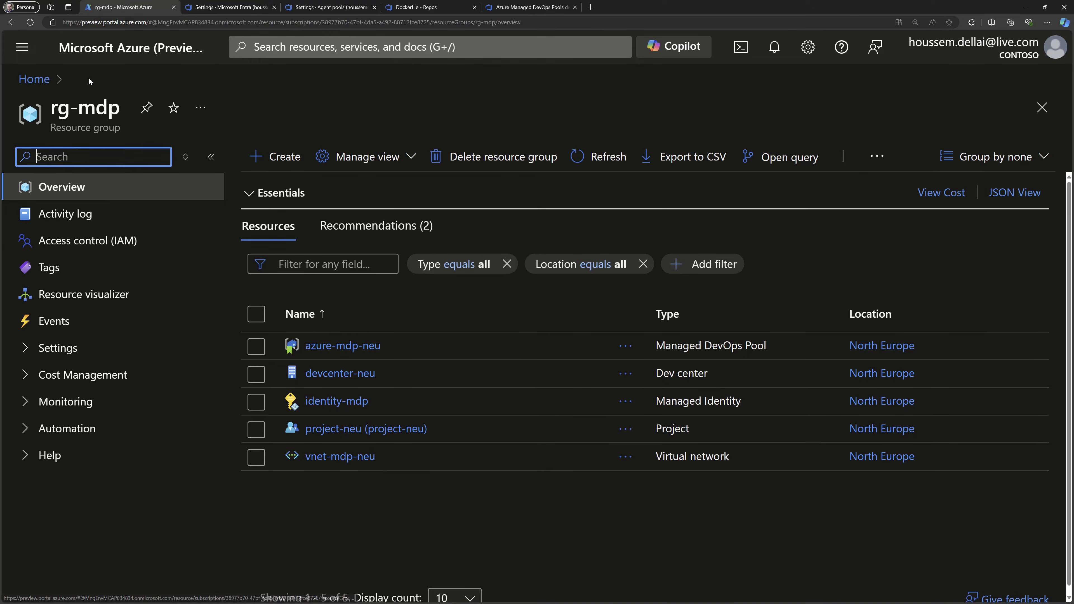
click(345, 519)
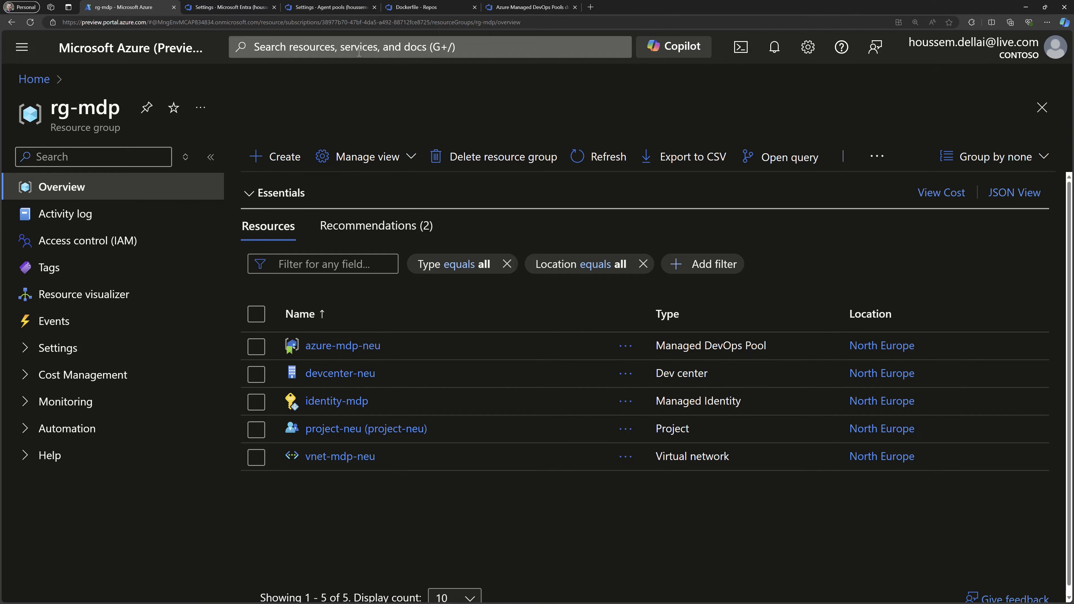
click(352, 48)
text(managed )
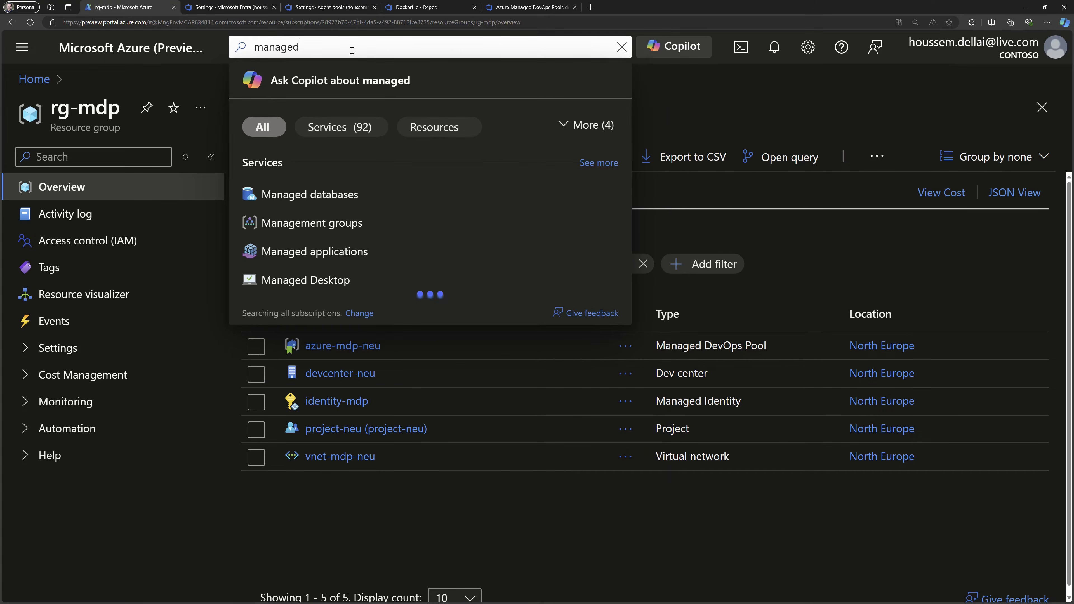
text(devops p)
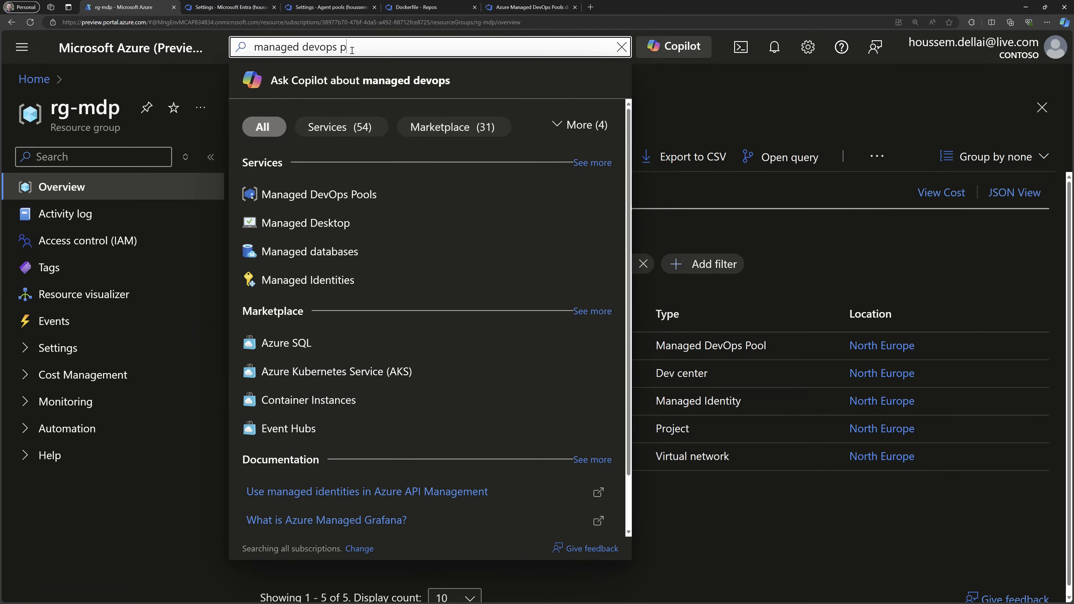
text(ool)
click(391, 195)
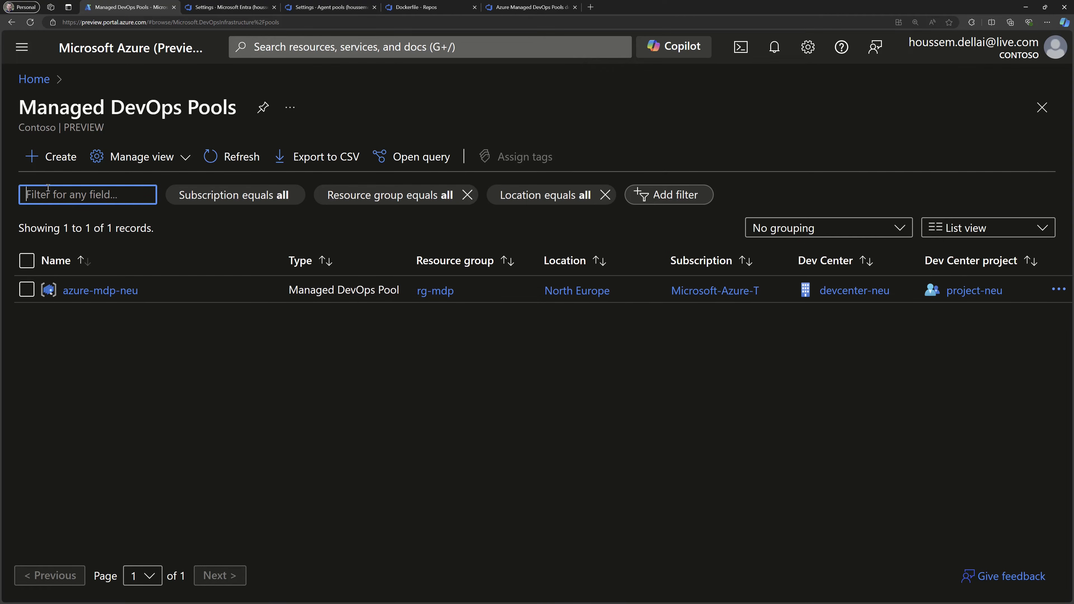
click(48, 157)
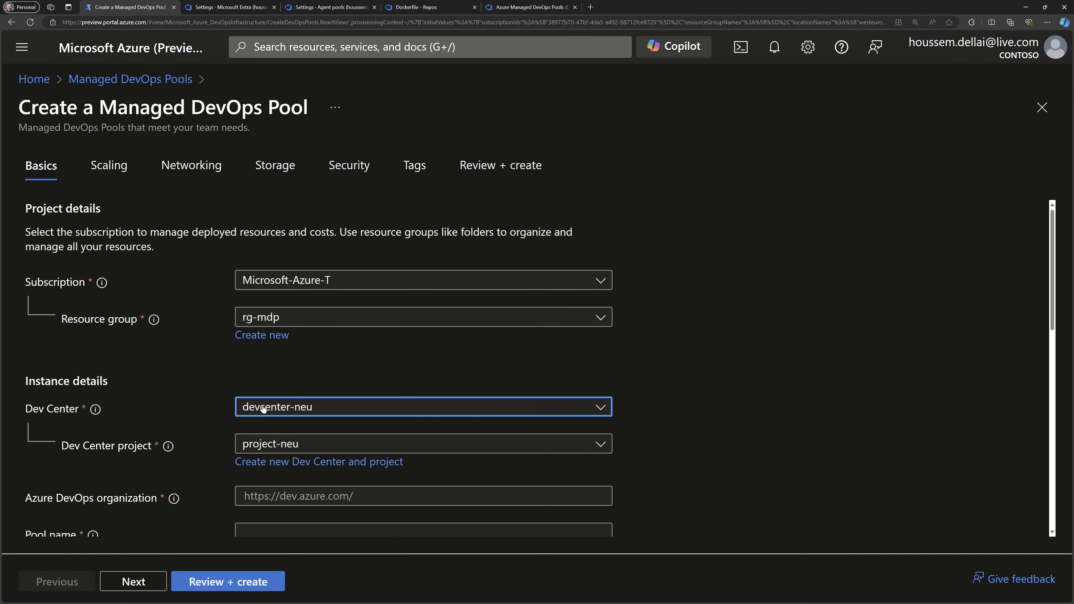
Copy the organization name from the Azure DevOps projects page and enter it as the pool's Azure DevOps organization.
scroll(237, 322, down, 3)
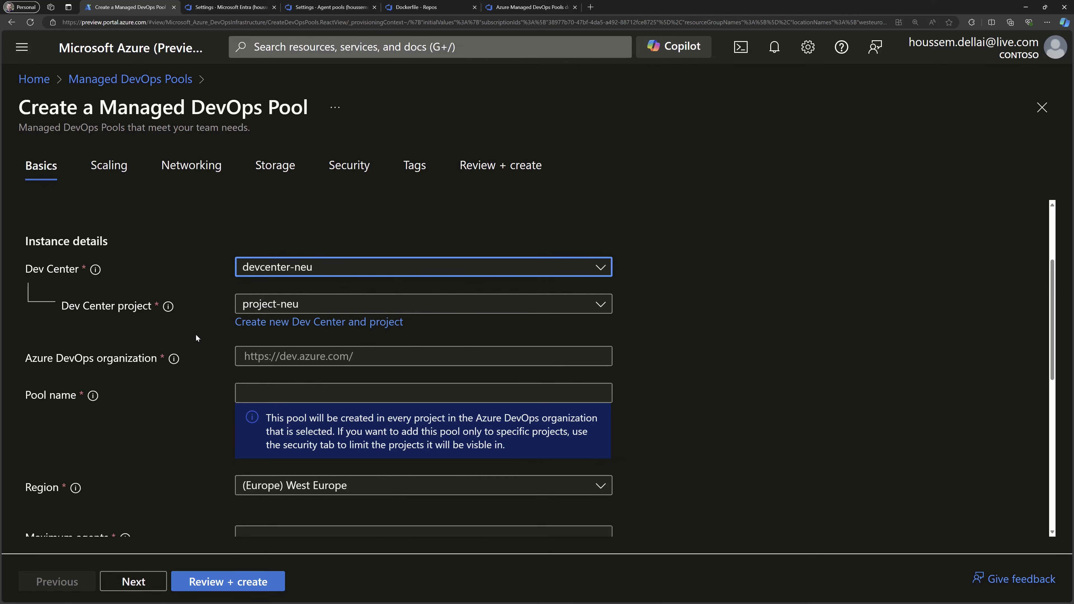
scroll(195, 337, down, 2)
mouse_move(174, 290)
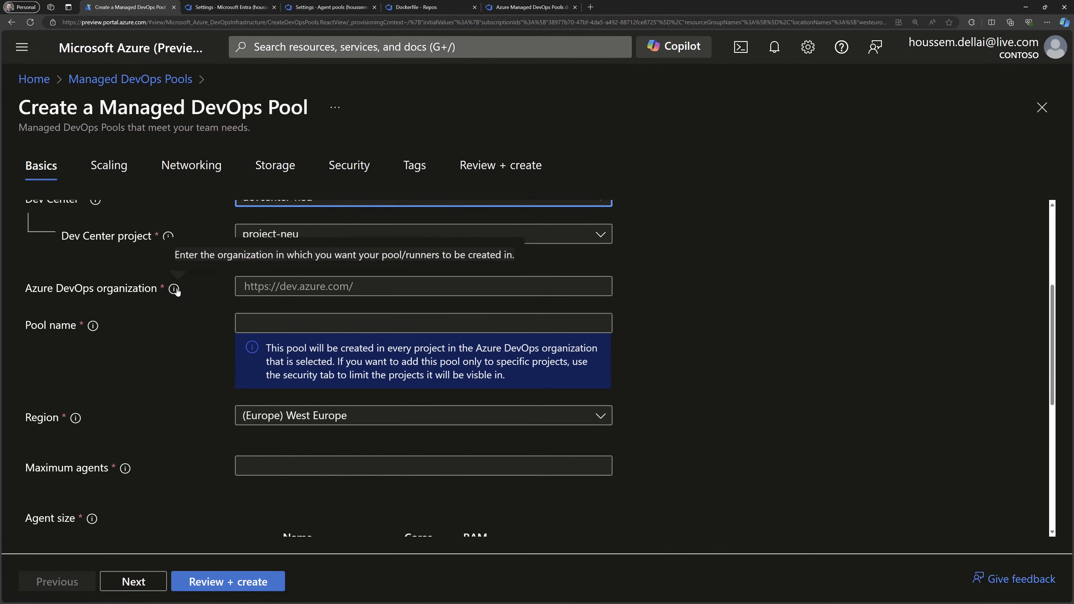
click(392, 284)
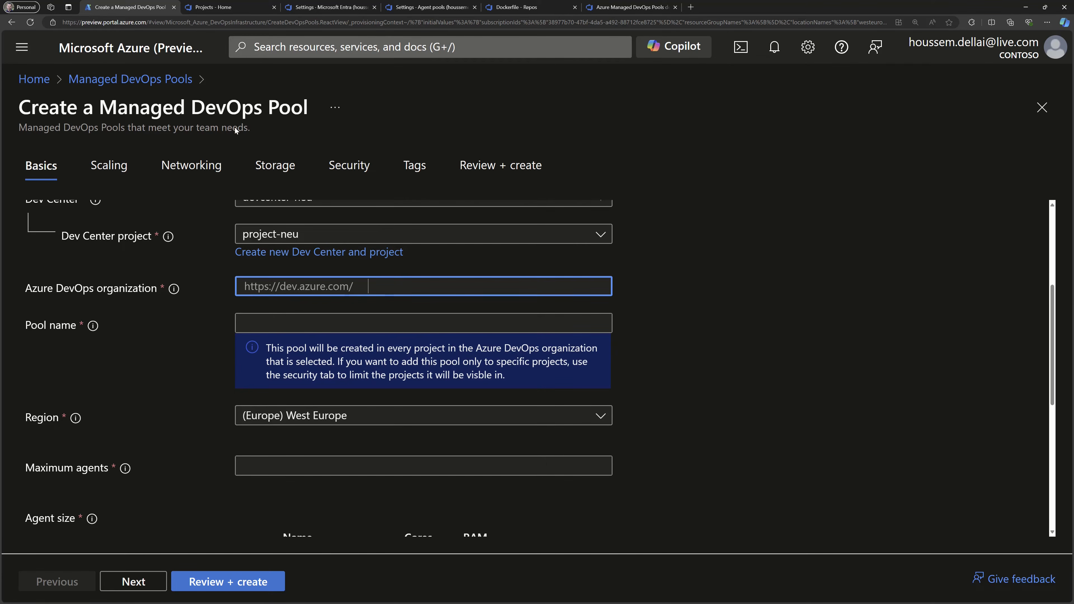
click(227, 9)
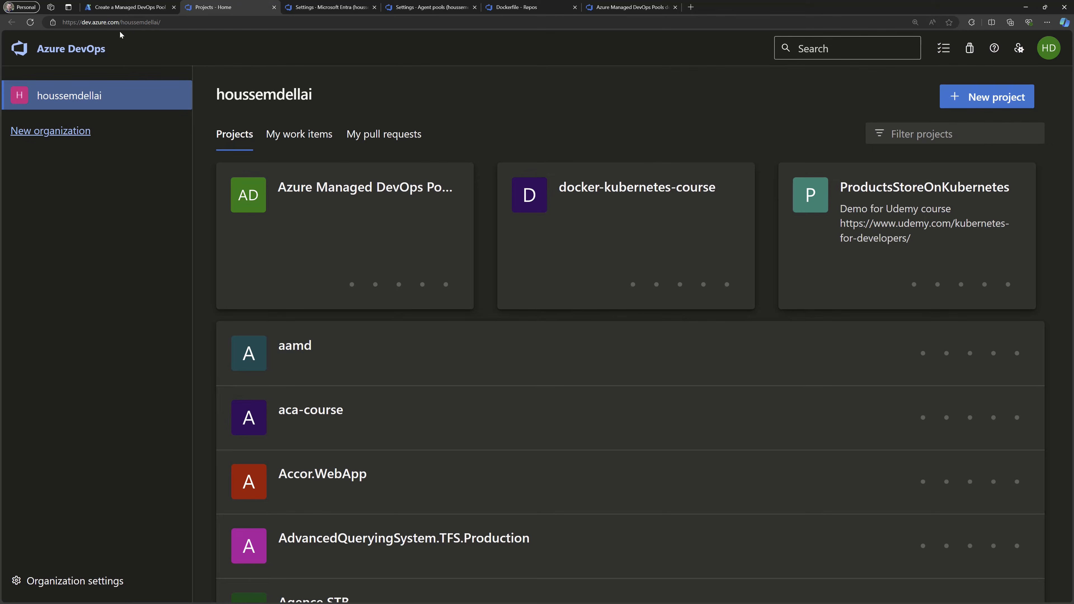
drag(122, 22, 164, 22)
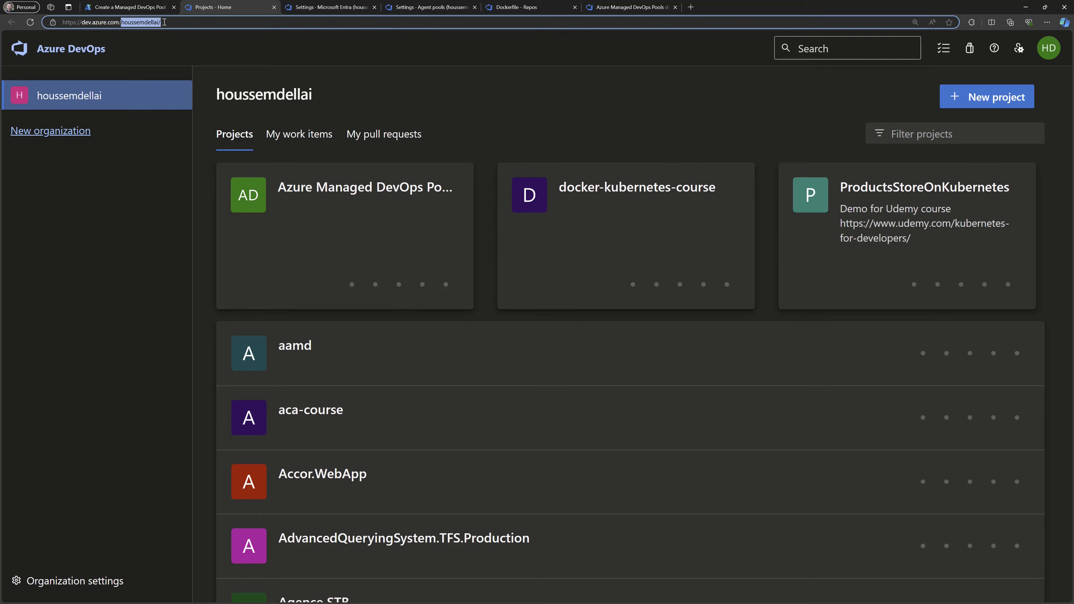
drag(214, 94, 321, 100)
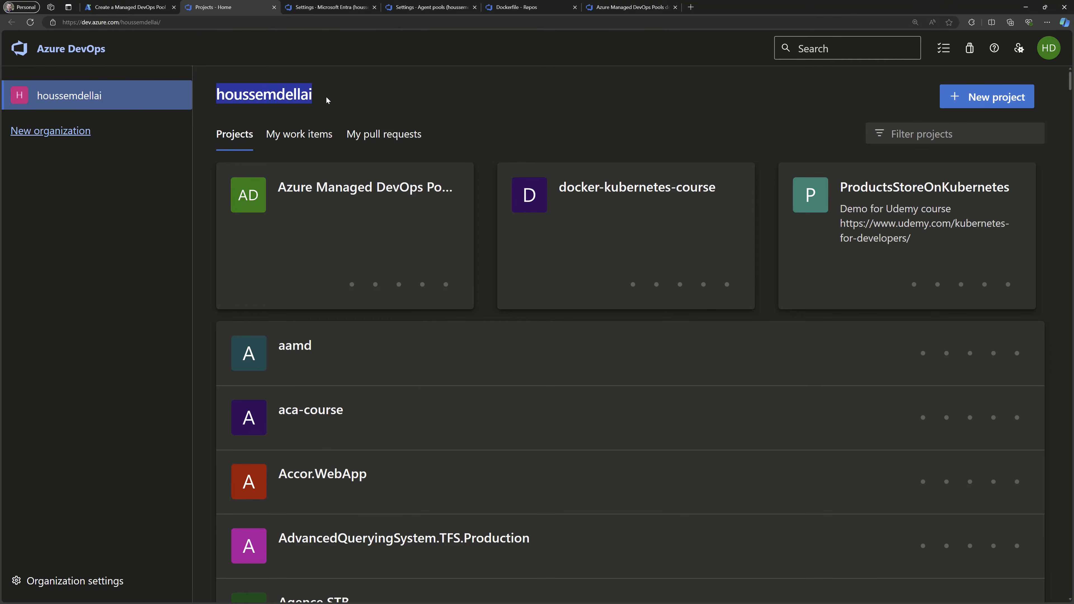
key(ctrl+c)
key(ctrl+shift+Tab)
key(ctrl+v)
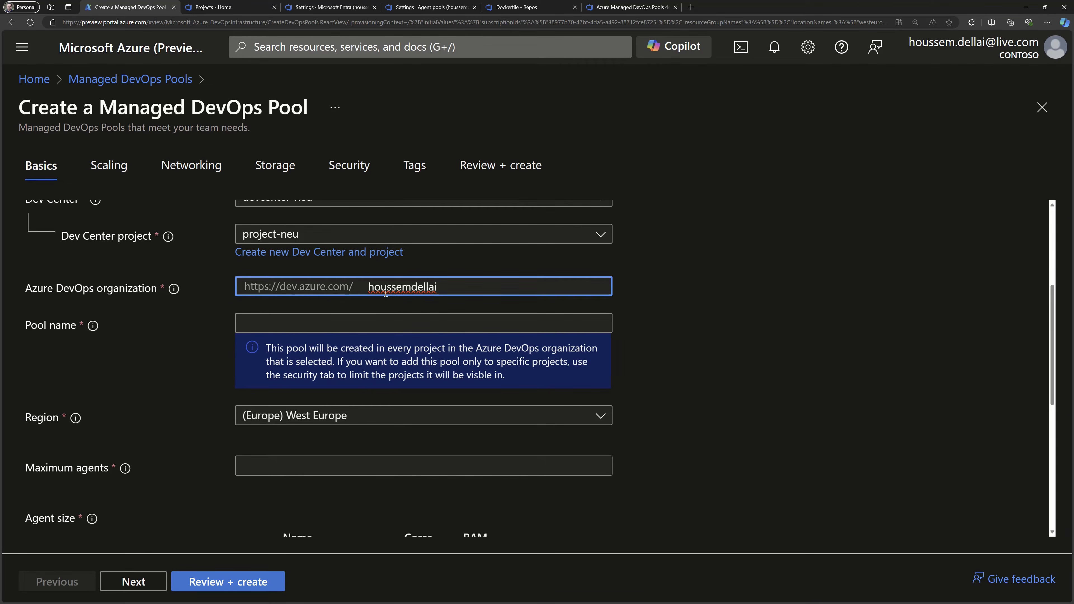
Switch to the Azure DevOps organization's Microsoft Entra settings, check the connected directory's tenant ID and return to the pool form.
click(231, 5)
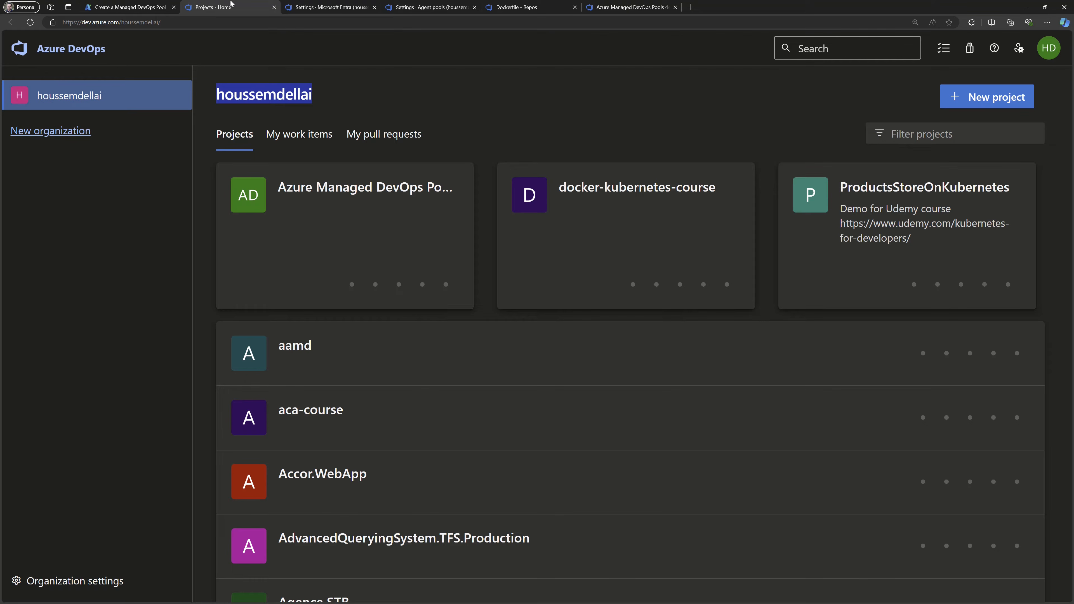
key(ctrl+Tab)
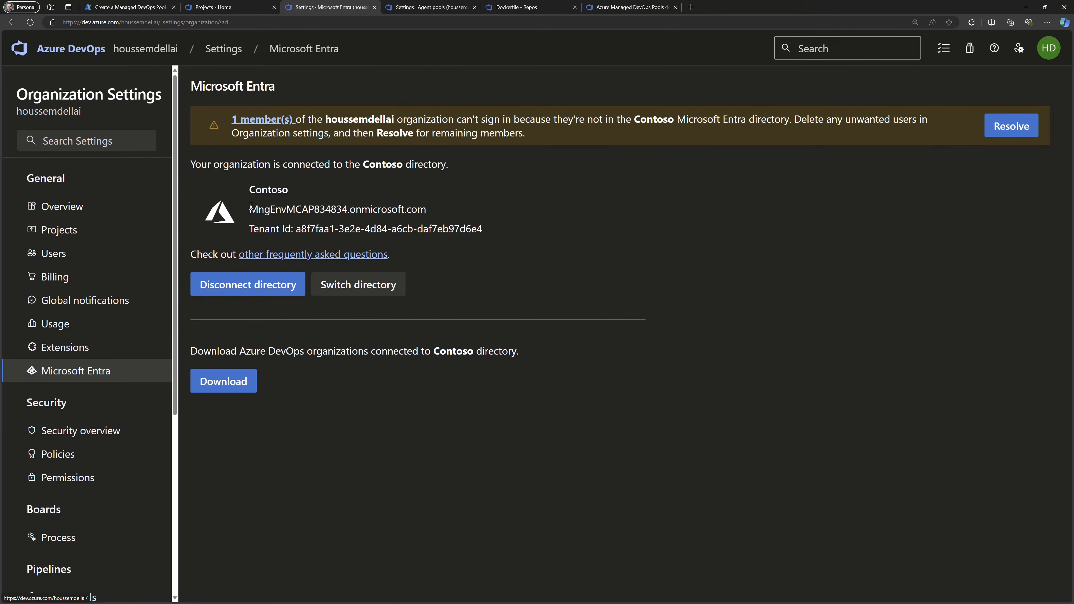
drag(250, 231, 482, 230)
click(295, 228)
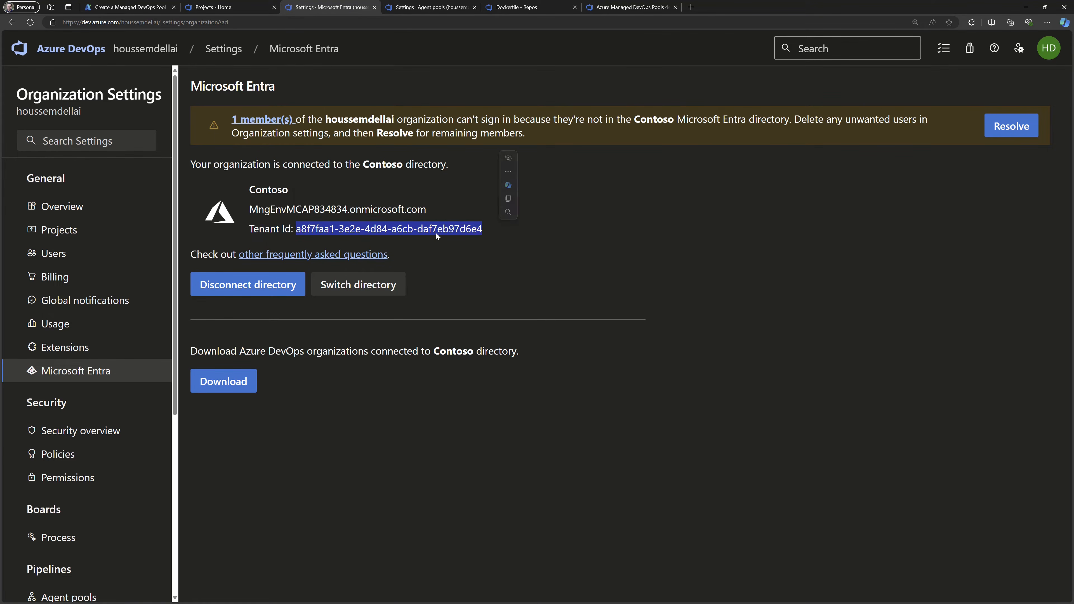
click(146, 3)
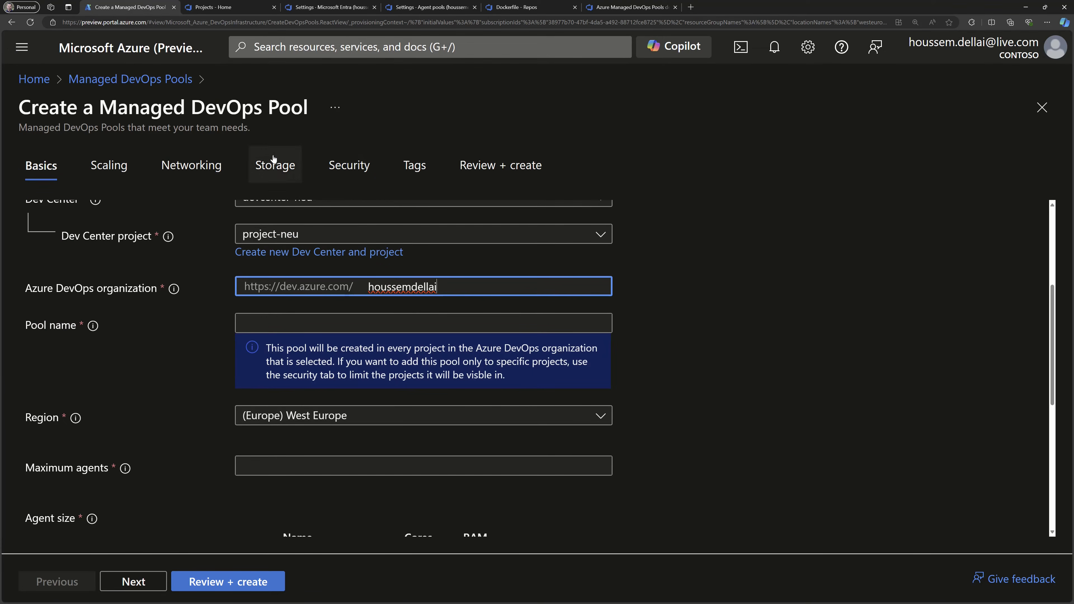
View the directories offered for switching the organization's Microsoft Entra connection, then recheck the organization entered in the pool form.
click(295, 5)
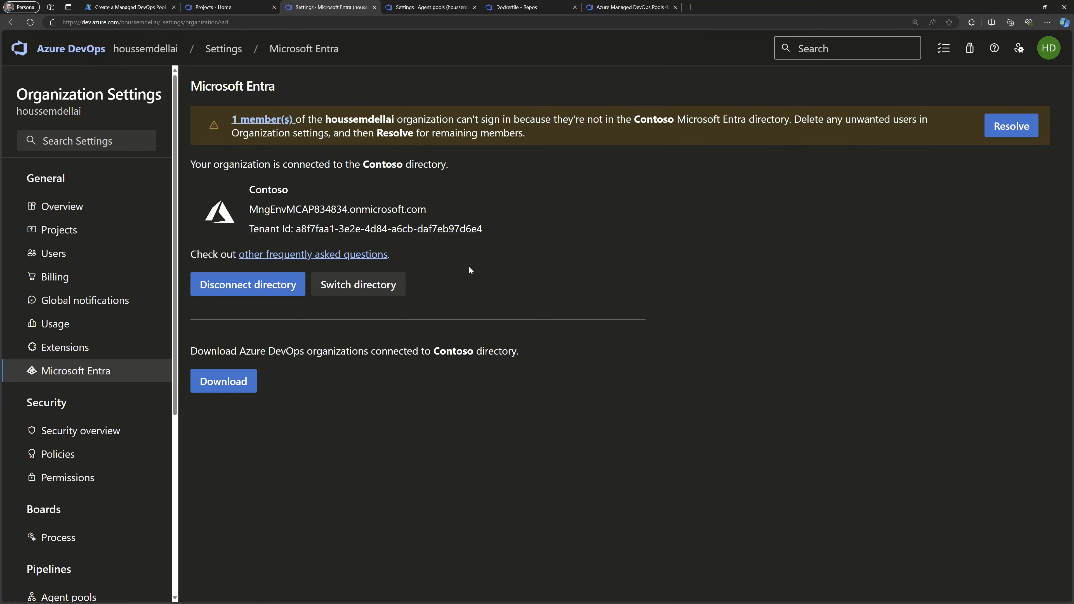
click(372, 286)
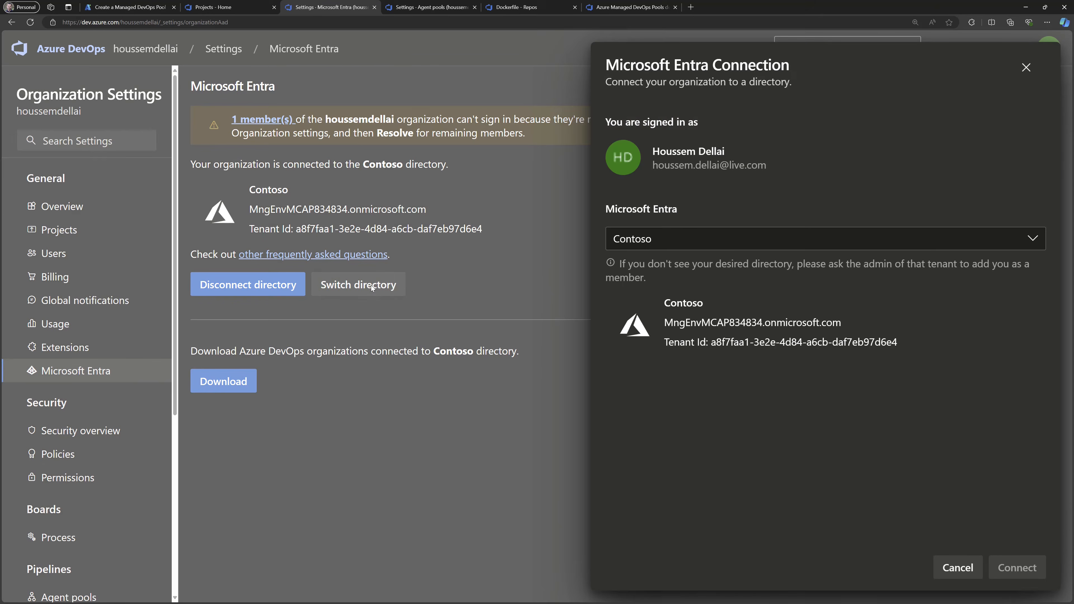
click(692, 241)
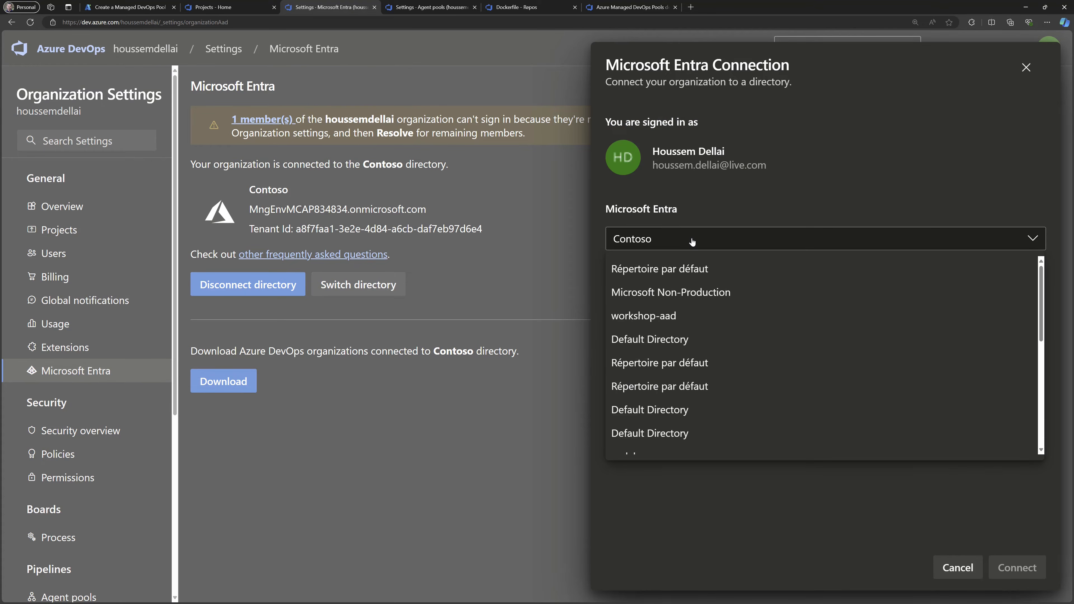
click(692, 241)
key(ctrl+1)
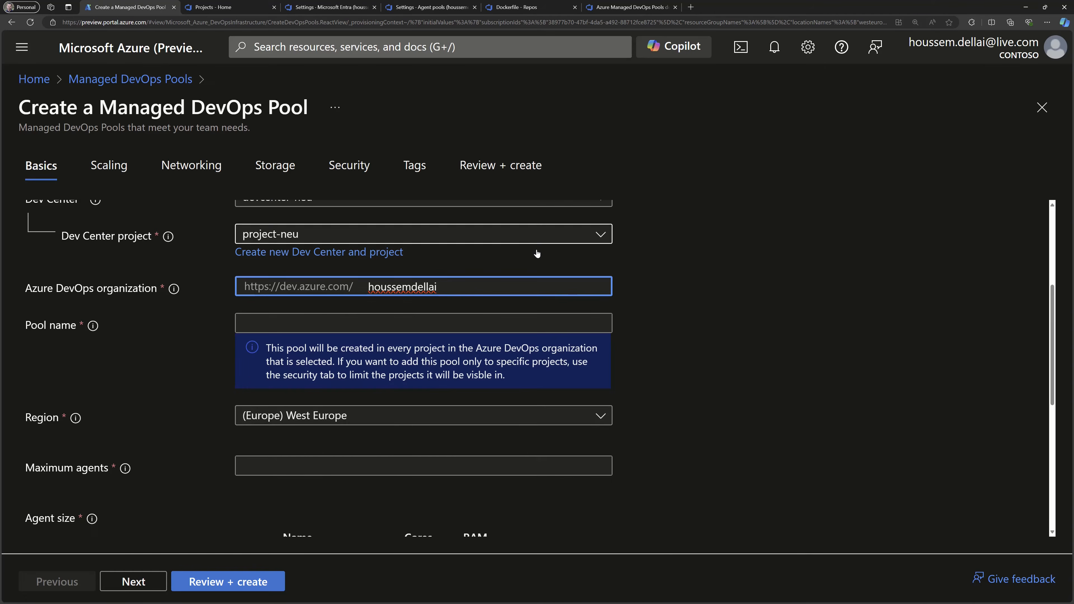
drag(435, 285, 366, 279)
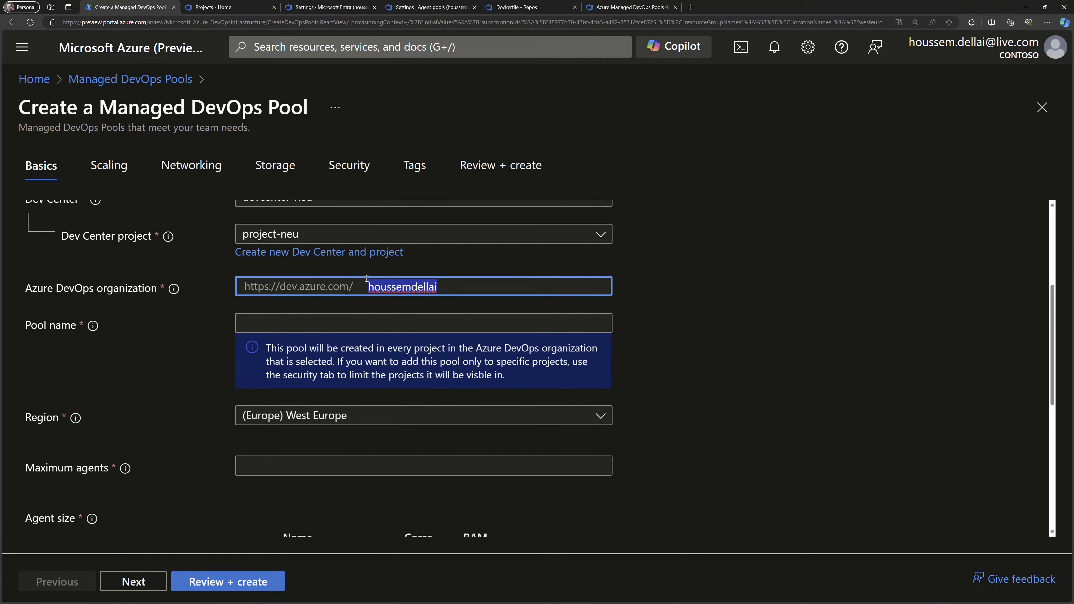
click(443, 286)
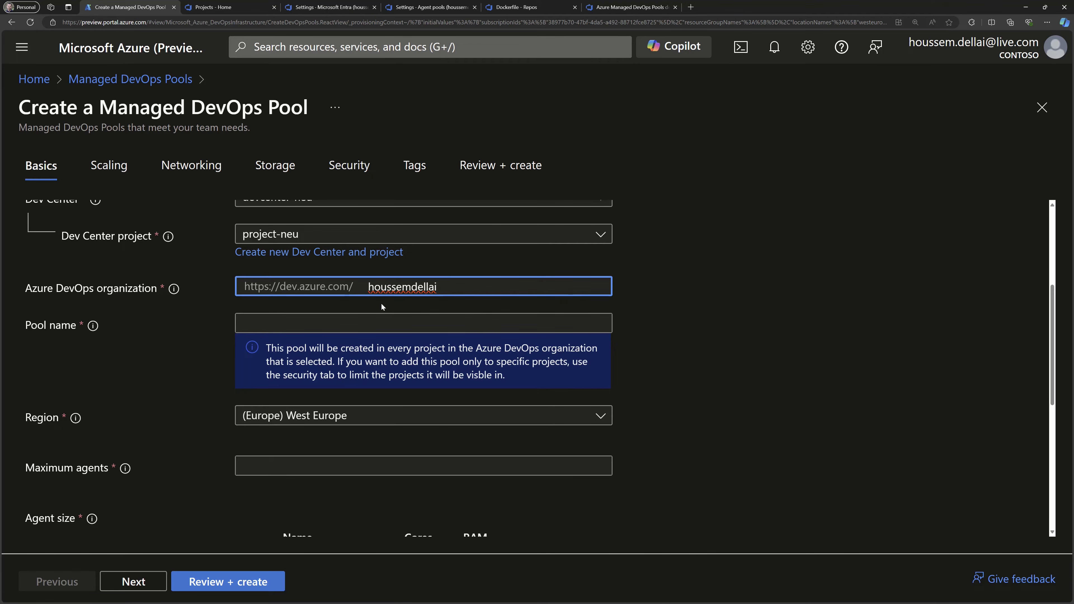
Name the pool mdp-ado-demo and set its region to (Europe) North Europe.
click(256, 323)
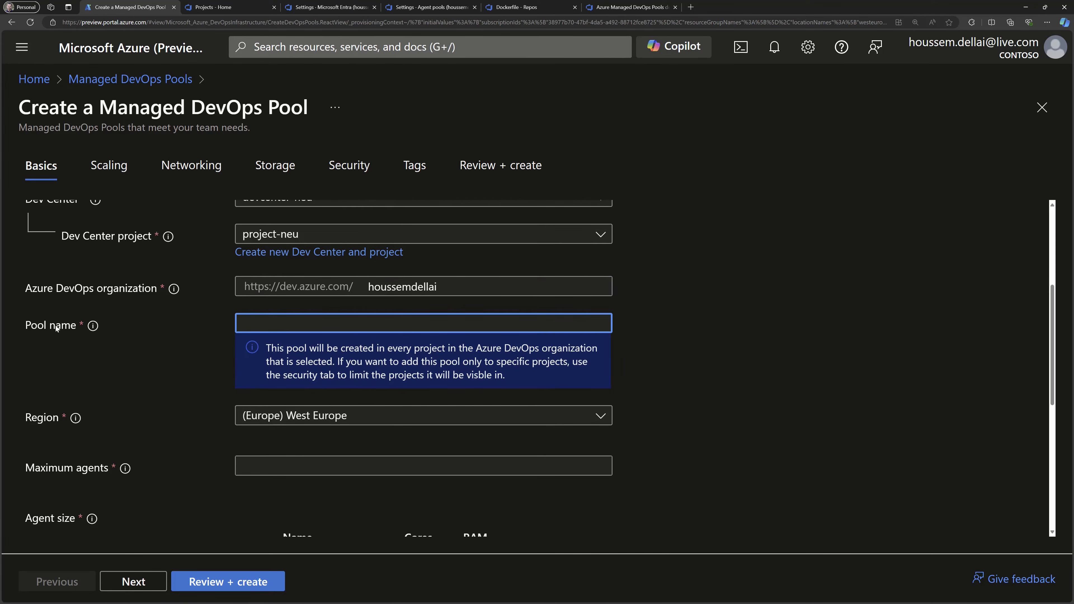
key(ctrl+v)
click(299, 420)
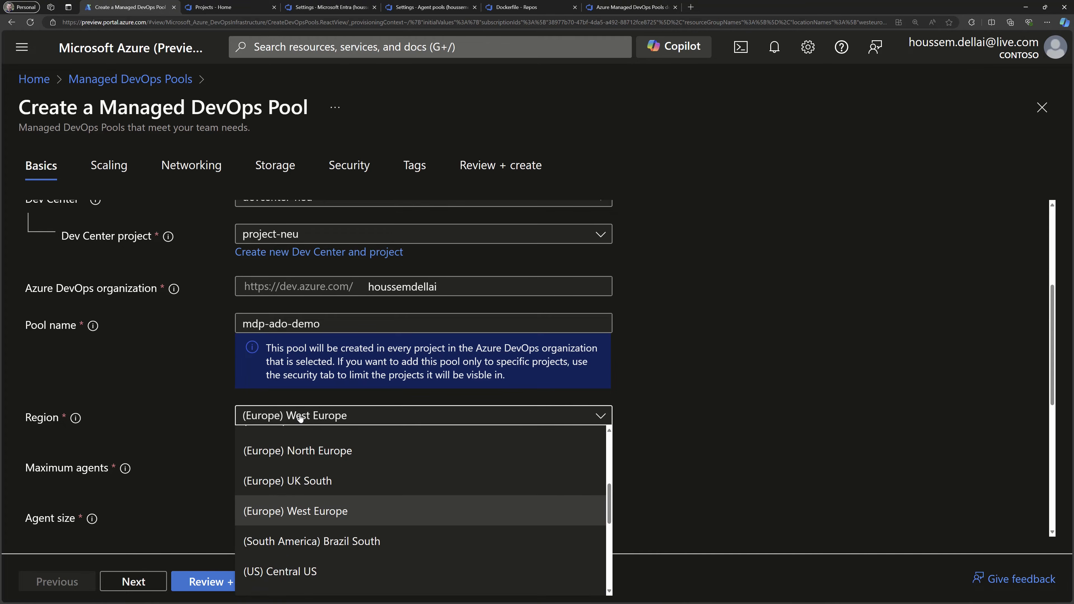
scroll(347, 462, up, 1)
click(365, 473)
Set the pool's maximum number of agents to 10.
scroll(219, 442, down, 1)
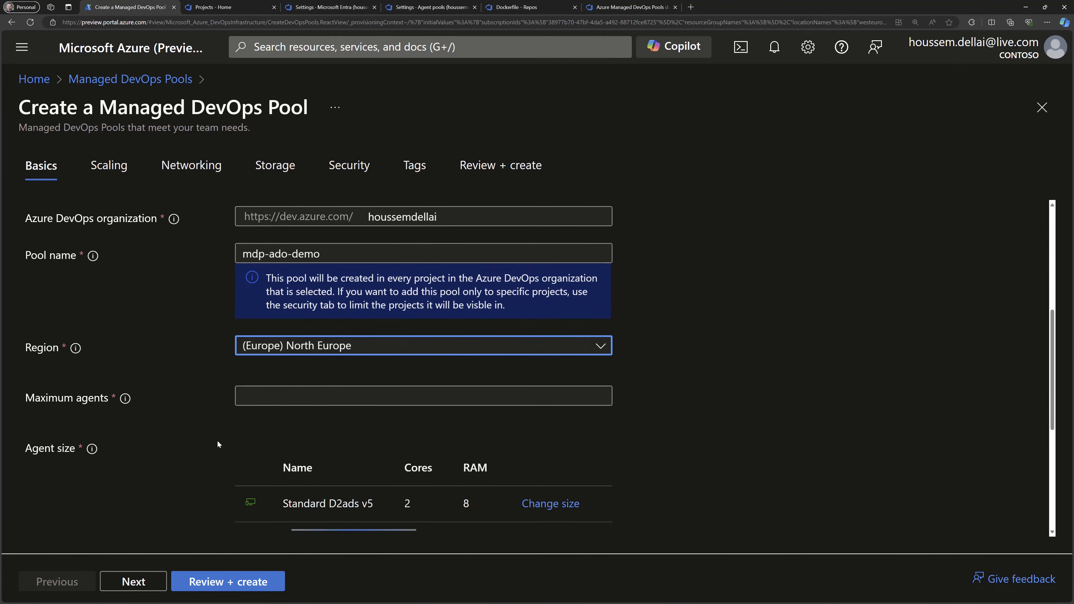
scroll(222, 423, down, 2)
click(259, 327)
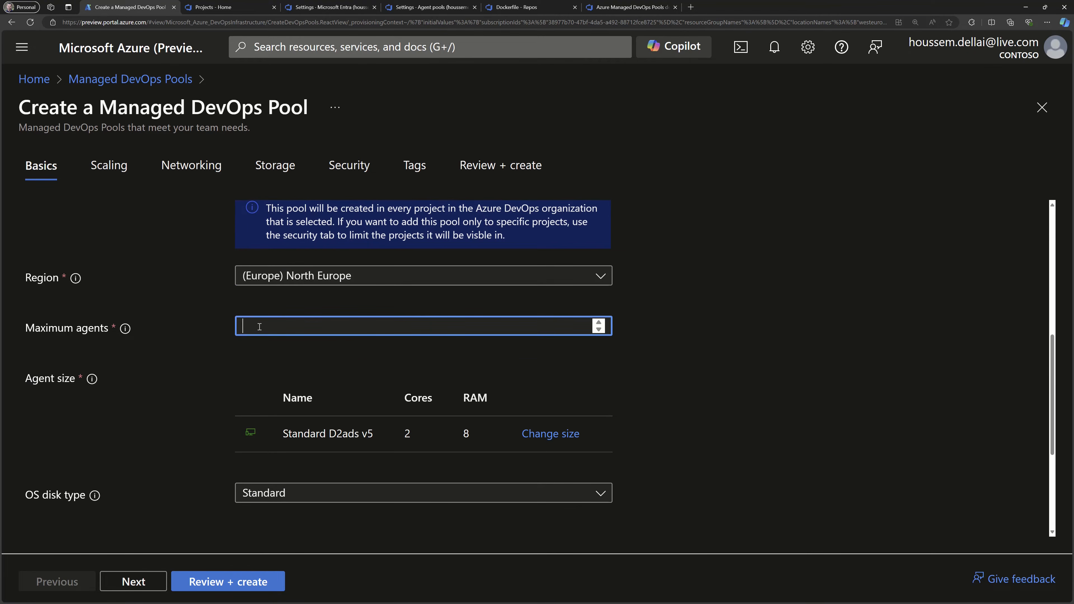
text(10)
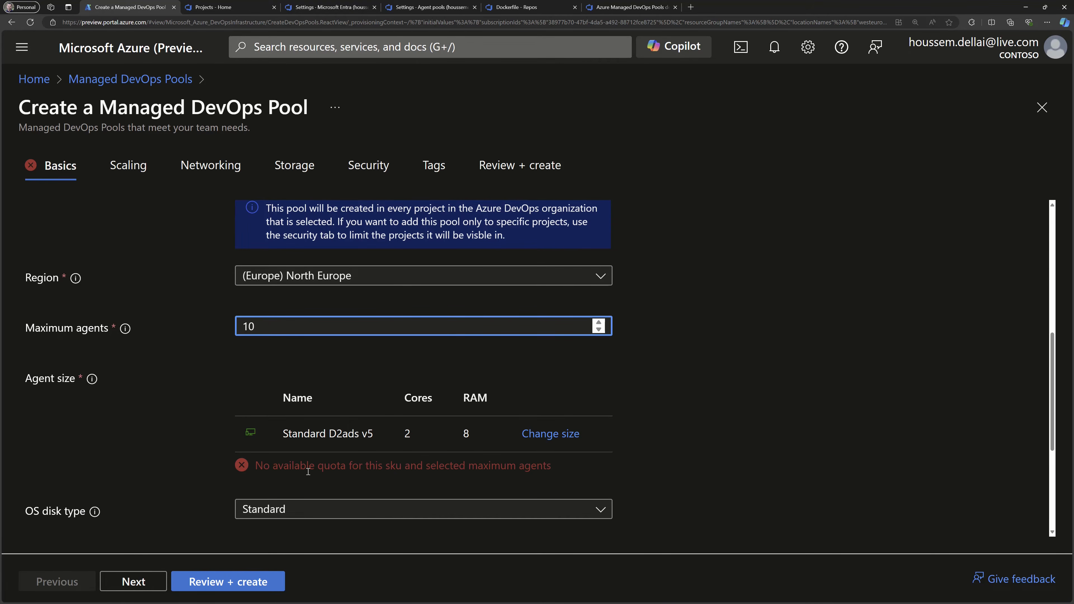
Check the quota message shown under the agent size against the SKU and the maximum number of agents.
drag(318, 465, 345, 463)
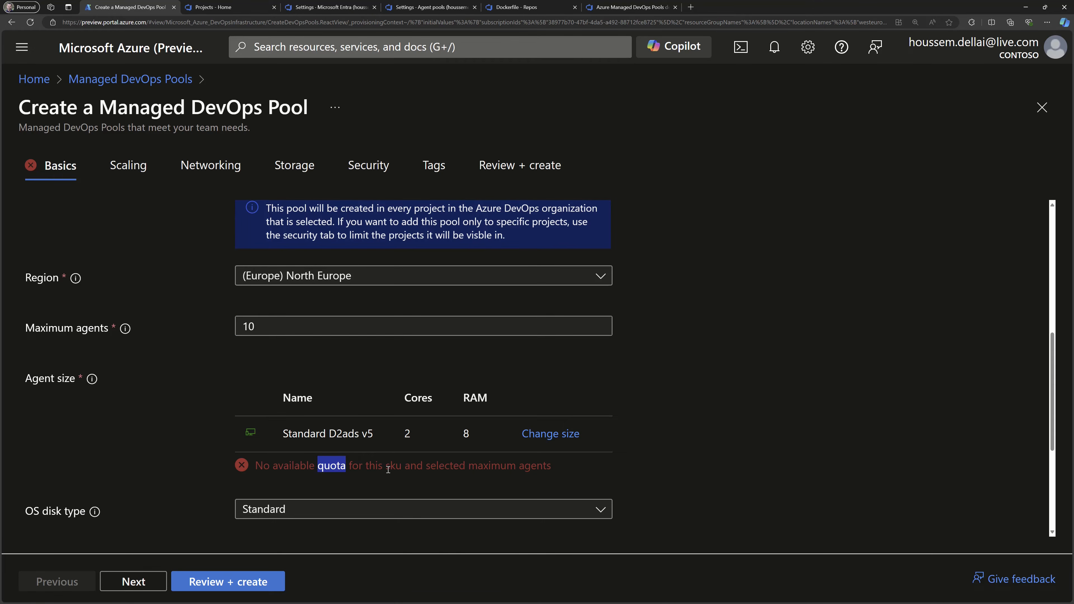
drag(385, 466, 400, 468)
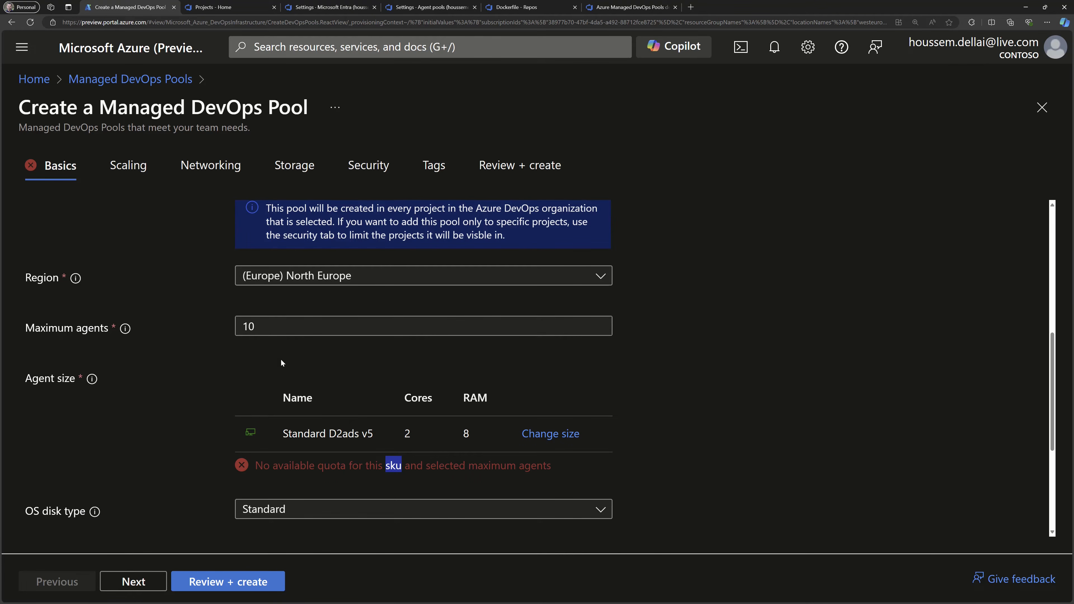
click(282, 326)
scroll(176, 372, down, 2)
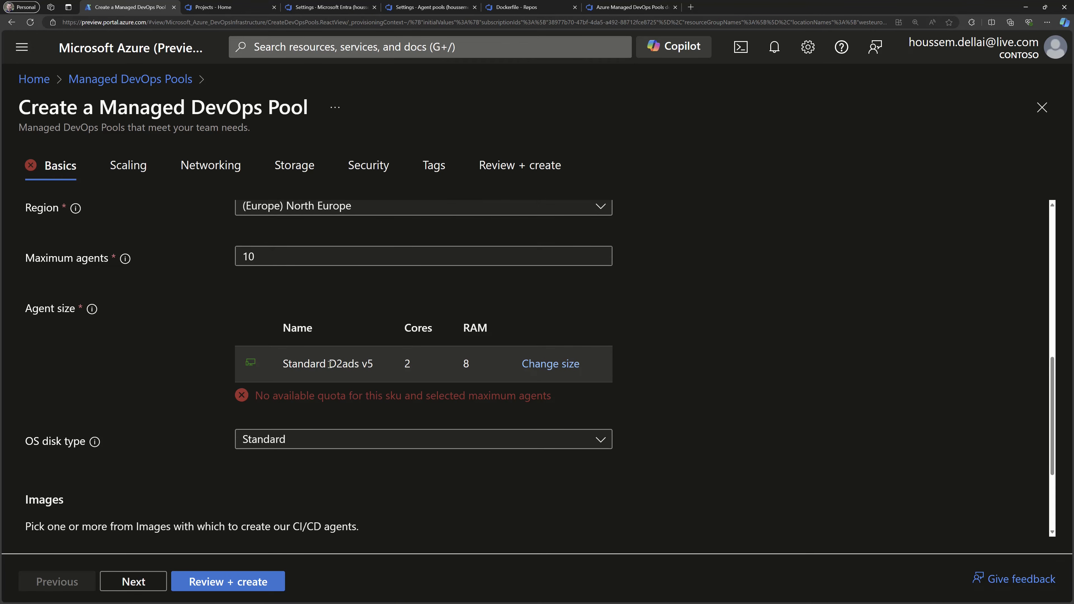
drag(330, 364, 378, 364)
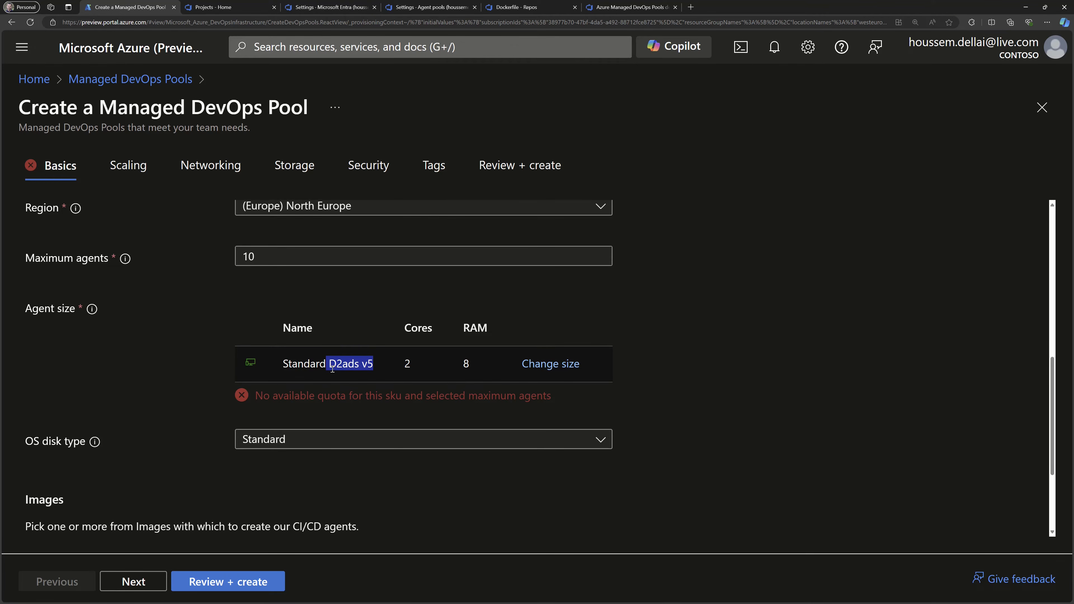
Review the D series SKUs listed for North Europe, then leave the SKU selection without changing the agent size.
click(545, 365)
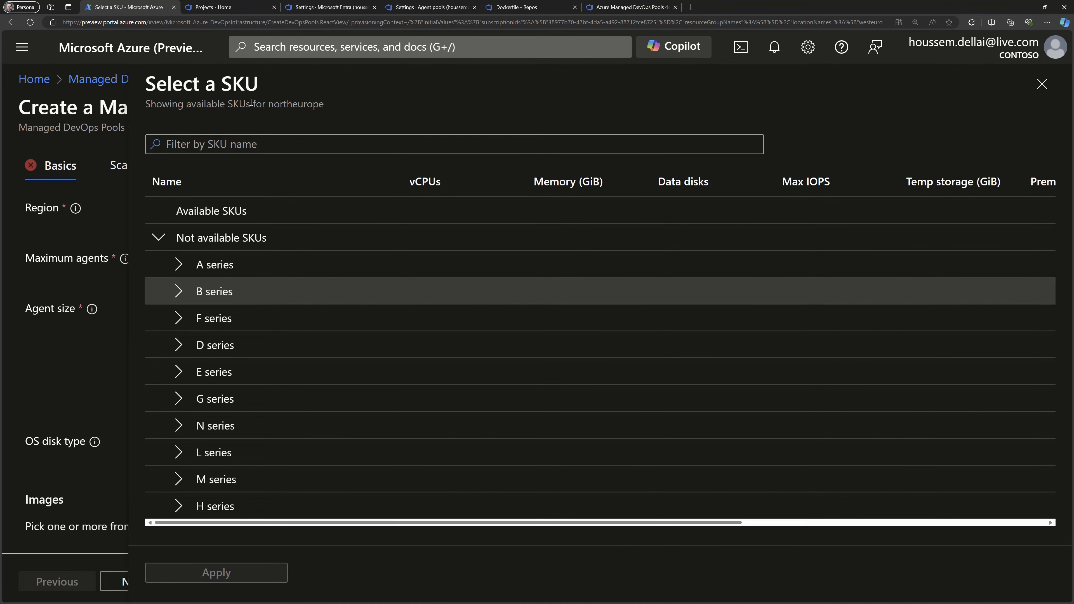
drag(266, 104, 341, 104)
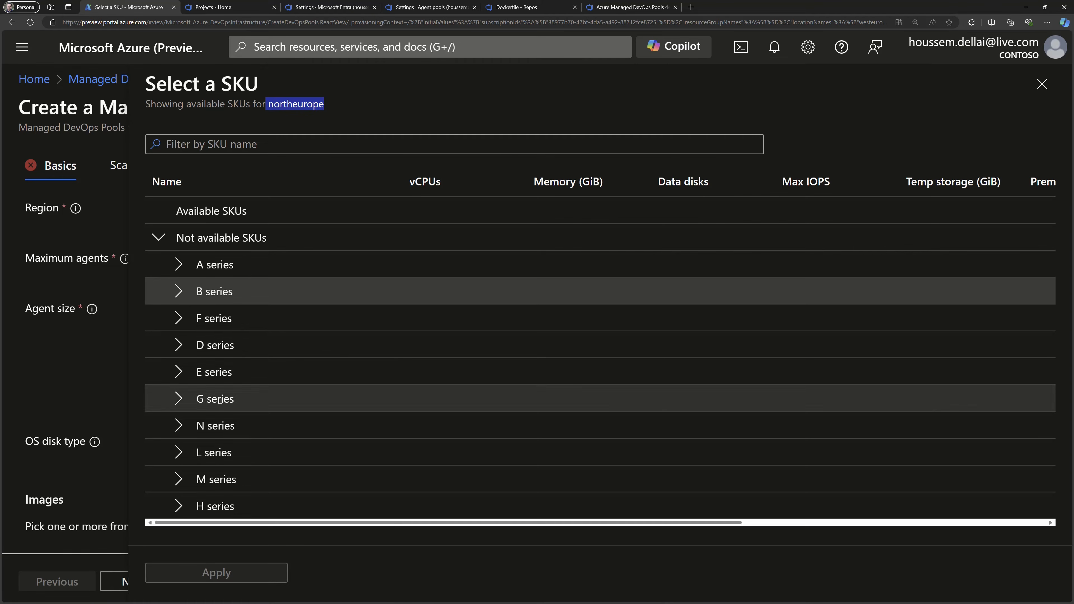
click(178, 347)
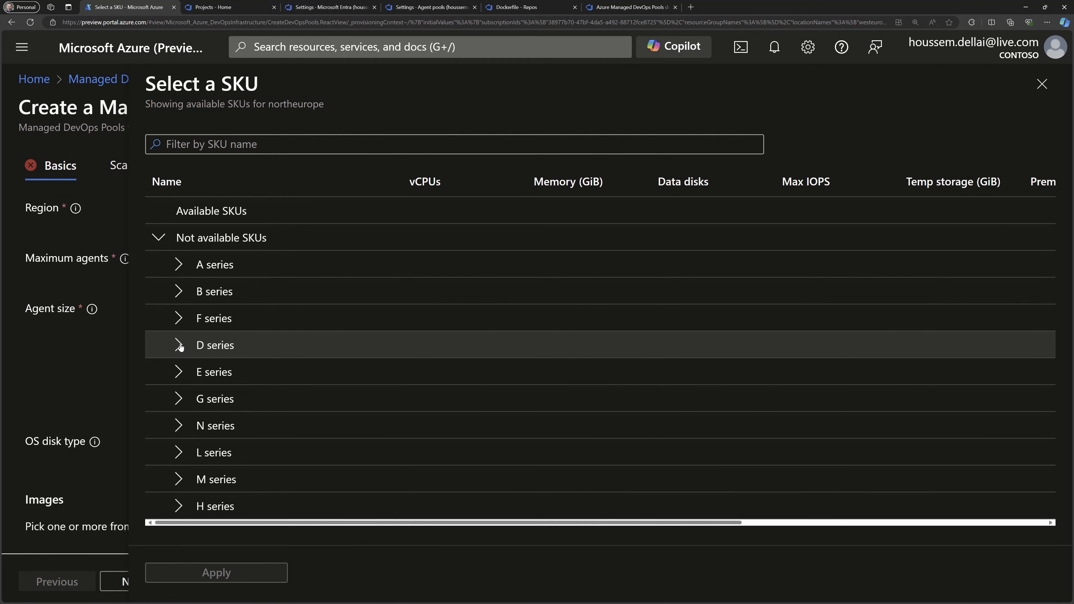
click(181, 345)
scroll(239, 414, down, 15)
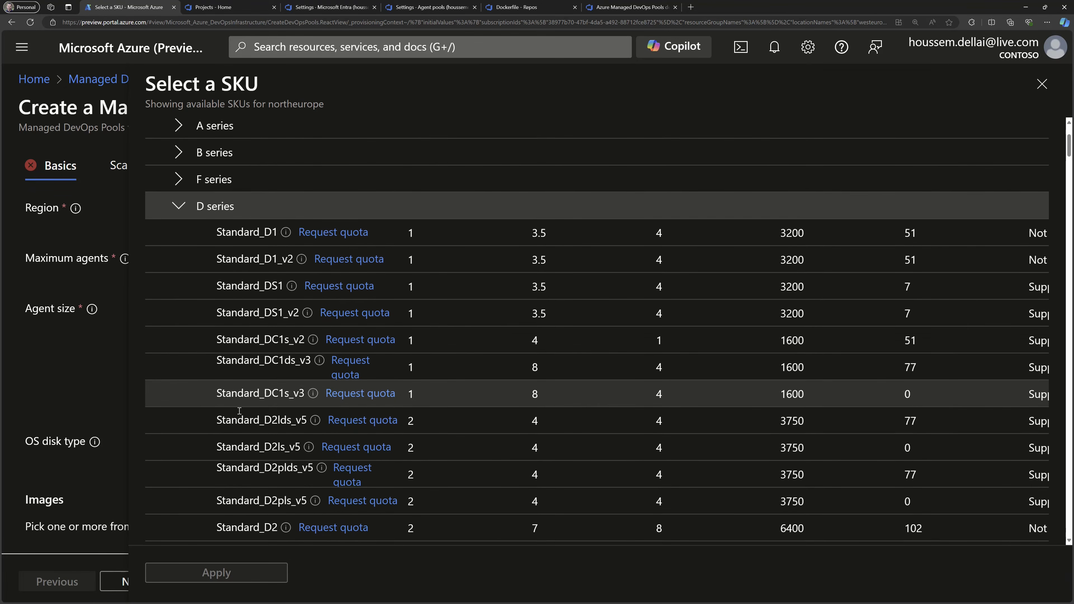
scroll(263, 386, down, 20)
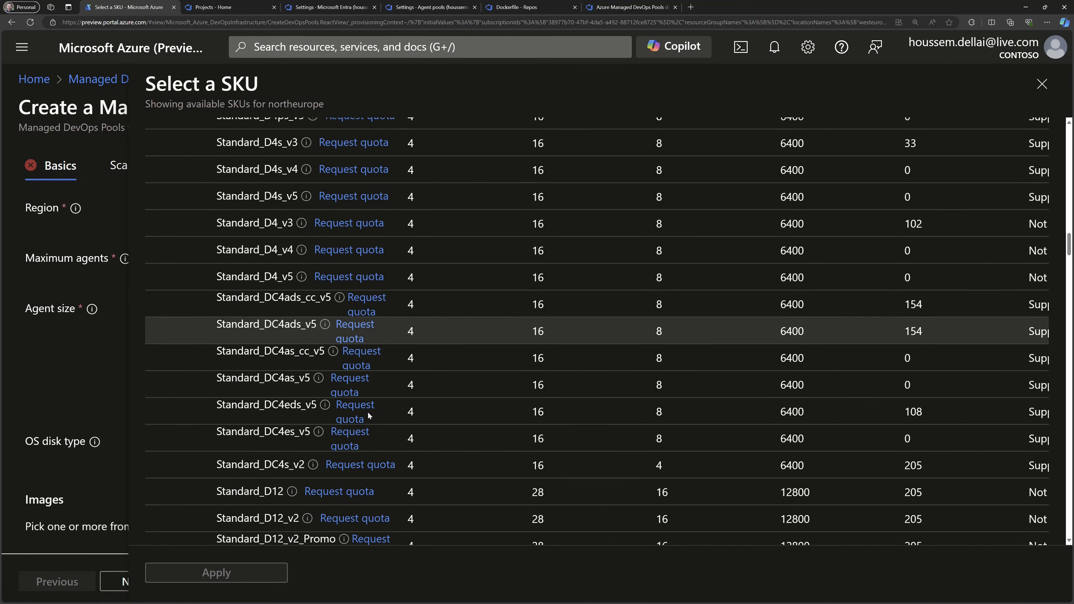
drag(1066, 464, 1067, 525)
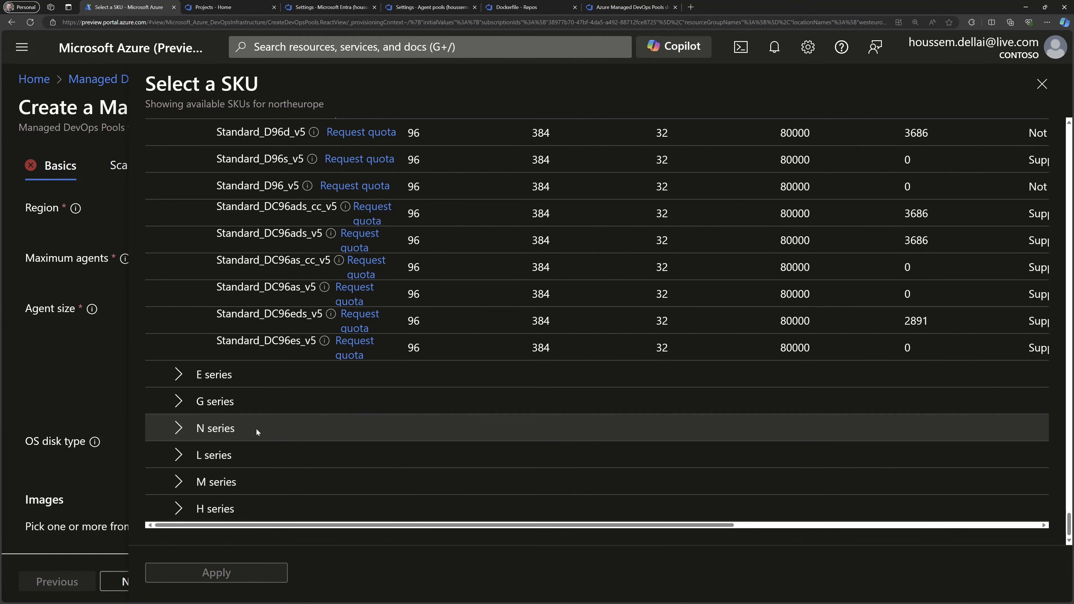
click(1042, 84)
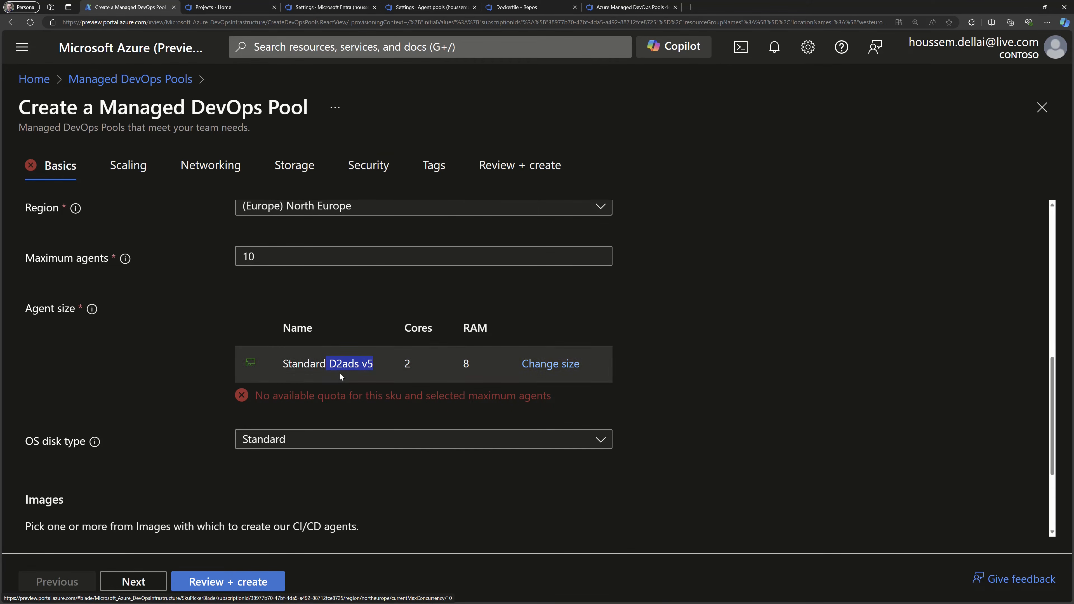
Review the available OS disk types and choose Standard for the agents.
click(183, 442)
scroll(109, 464, down, 1)
scroll(110, 465, down, 2)
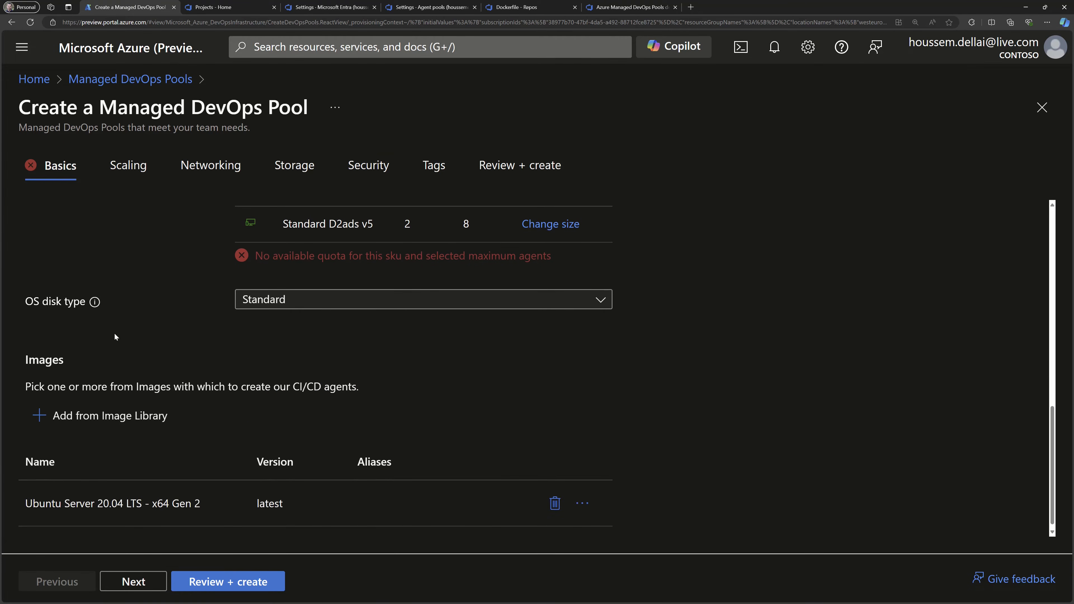
click(305, 301)
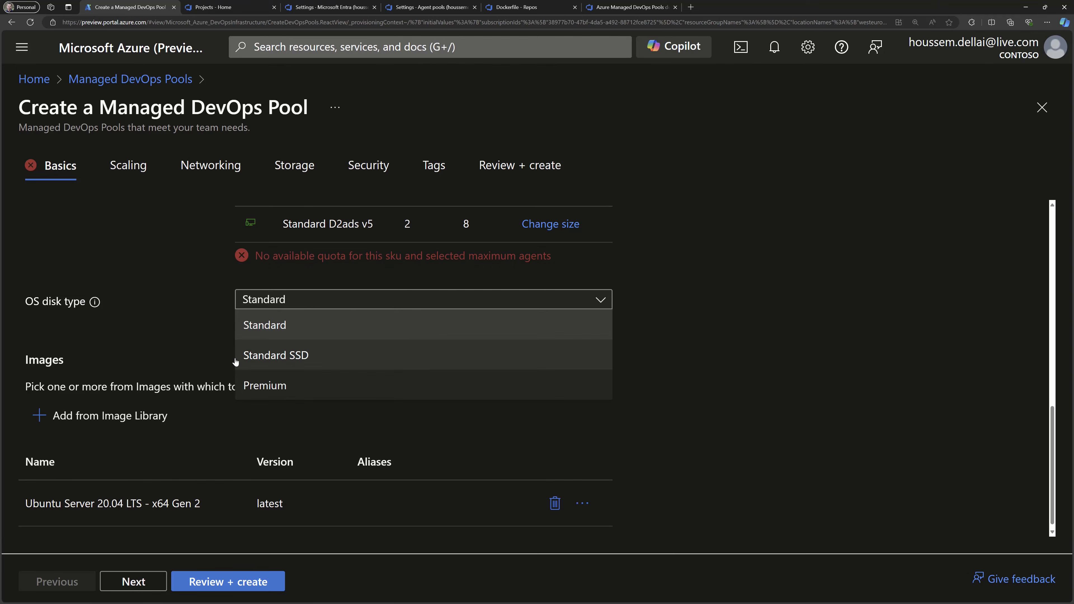
click(249, 331)
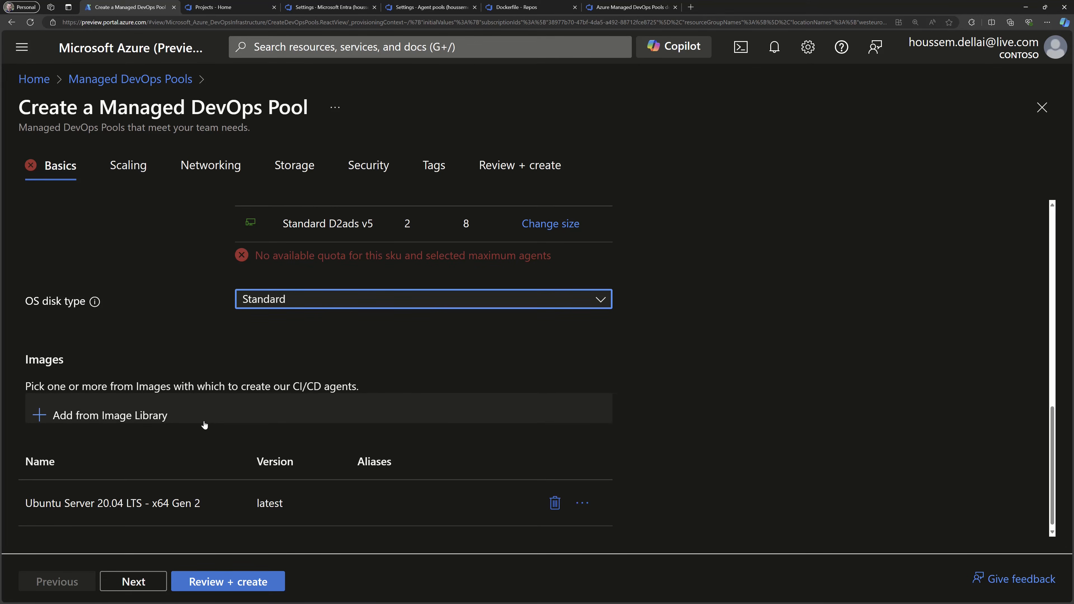
scroll(199, 423, down, 1)
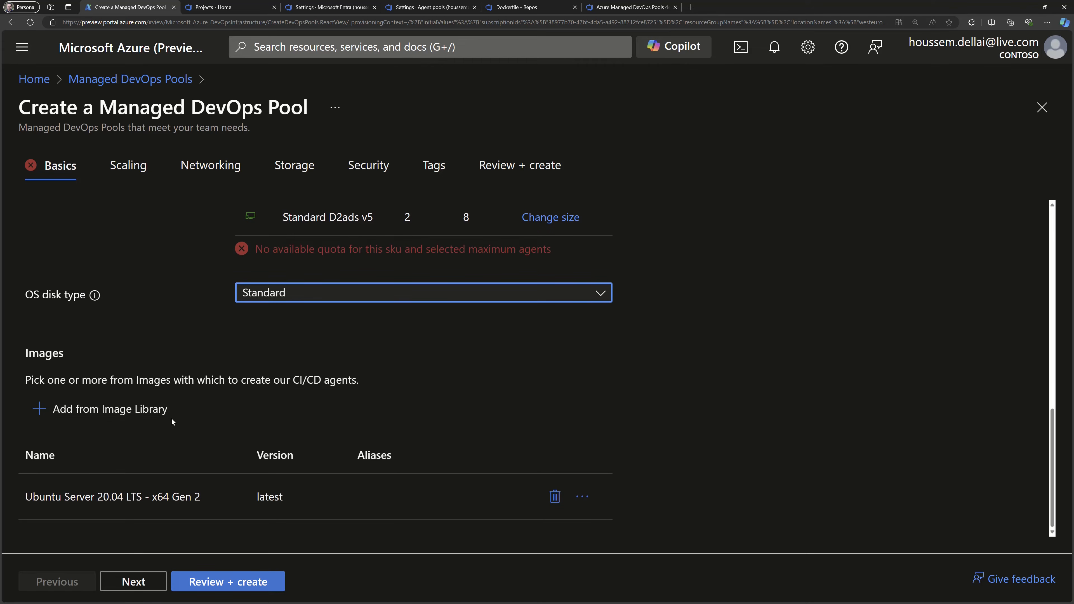
From the image library, view the full software list of the Azure Pipelines - Ubuntu 22.04 image on GitHub.
click(77, 411)
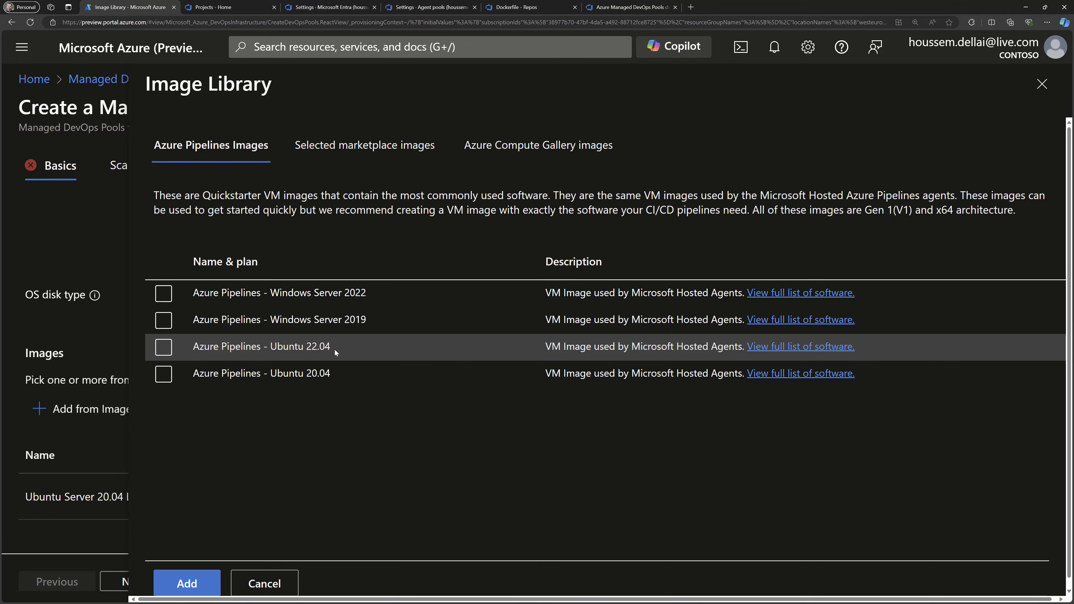
click(763, 349)
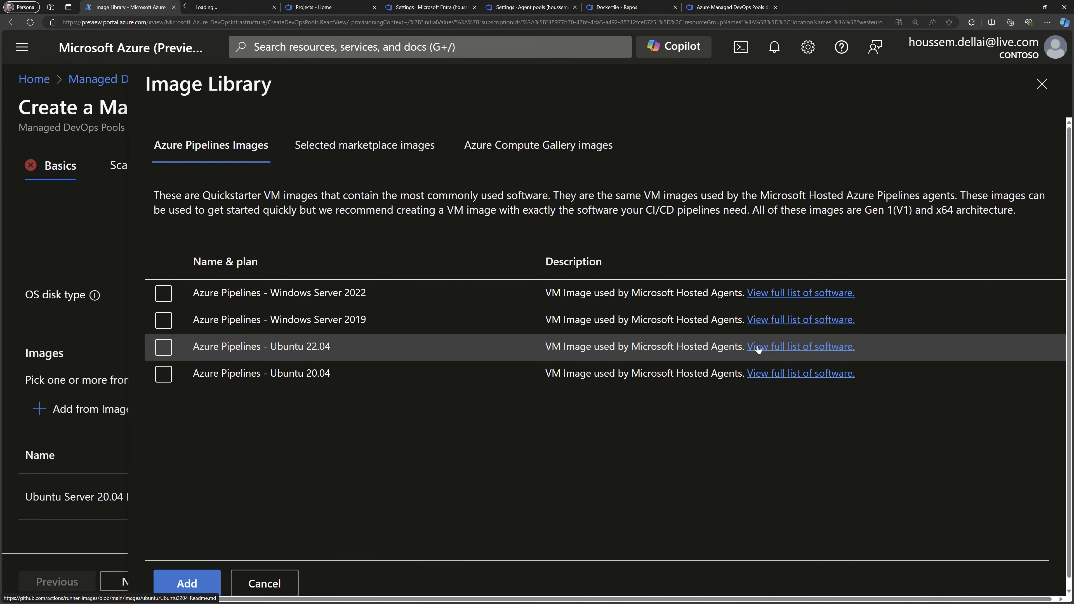
click(231, 9)
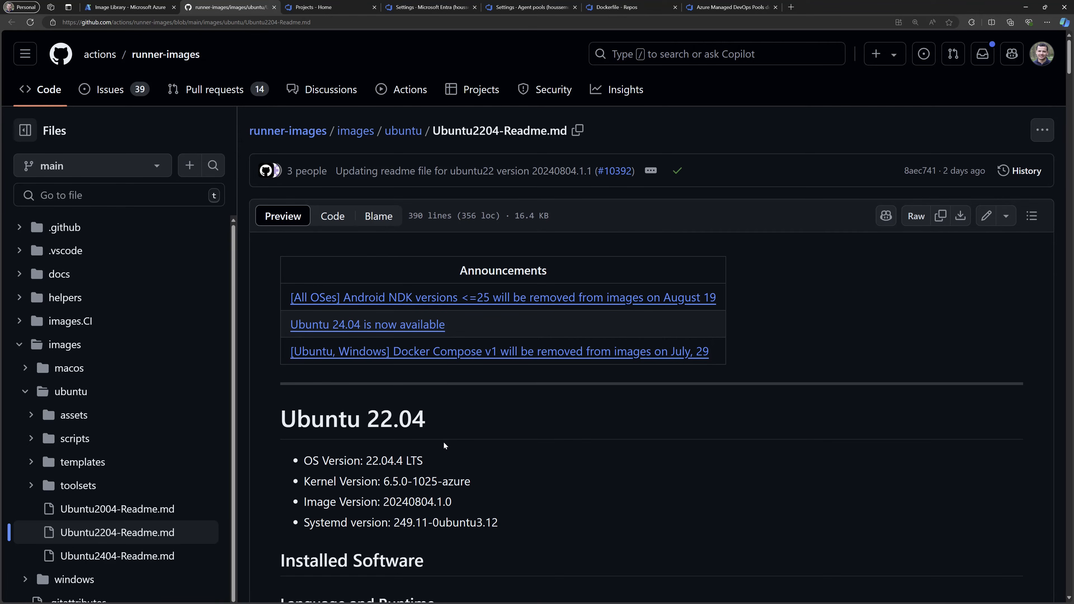
scroll(442, 441, down, 5)
scroll(437, 422, down, 2)
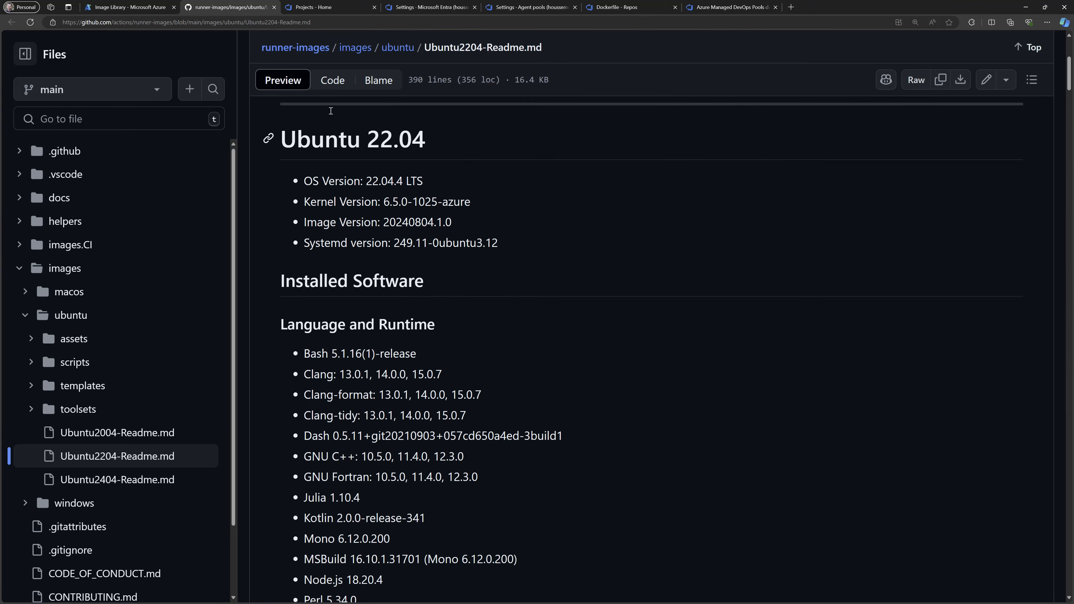
Examine the languages, runtimes and package managers installed on the Ubuntu 22.04 image.
scroll(380, 305, down, 5)
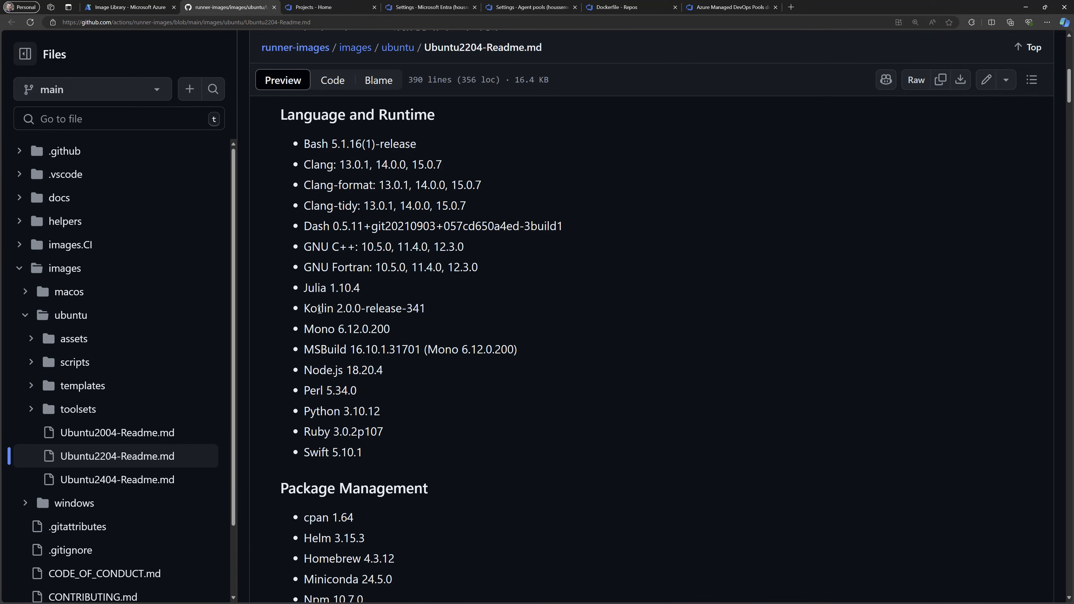
double_click(328, 349)
double_click(321, 370)
double_click(319, 410)
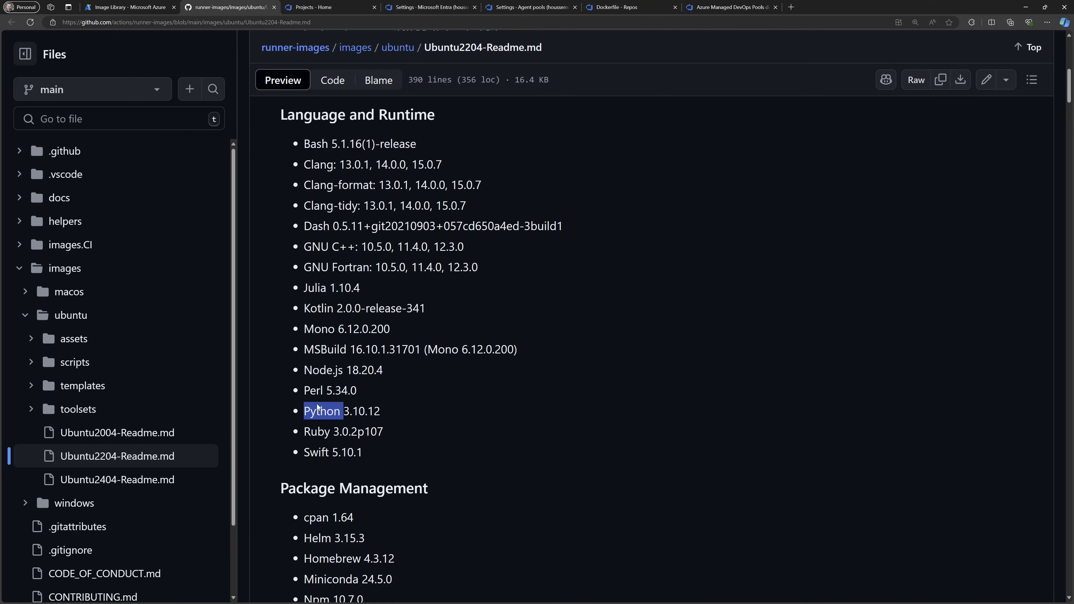
double_click(317, 431)
double_click(316, 452)
scroll(424, 433, down, 8)
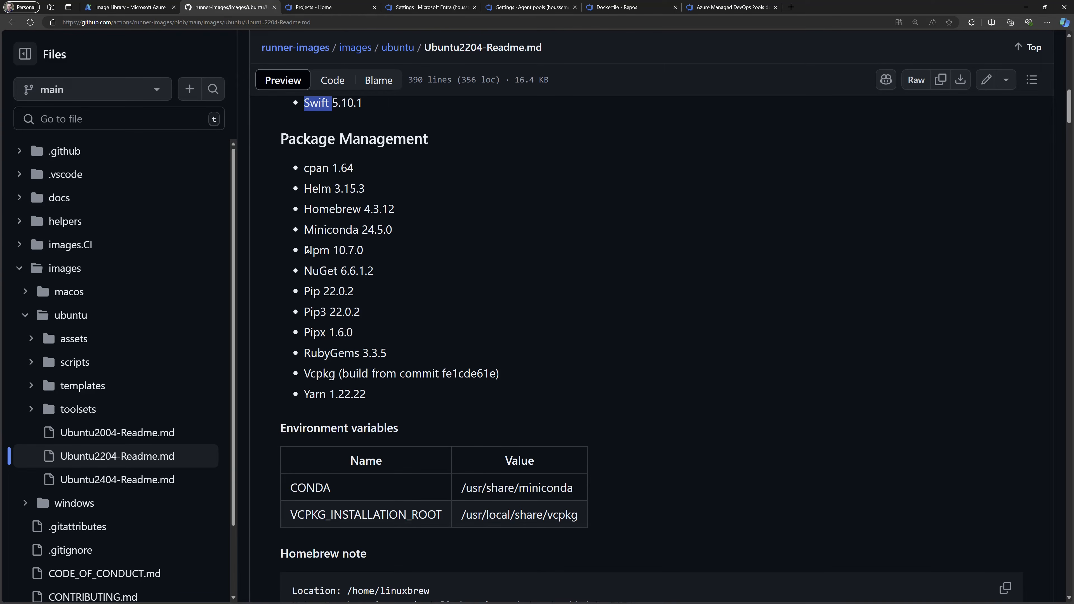
double_click(317, 272)
double_click(315, 291)
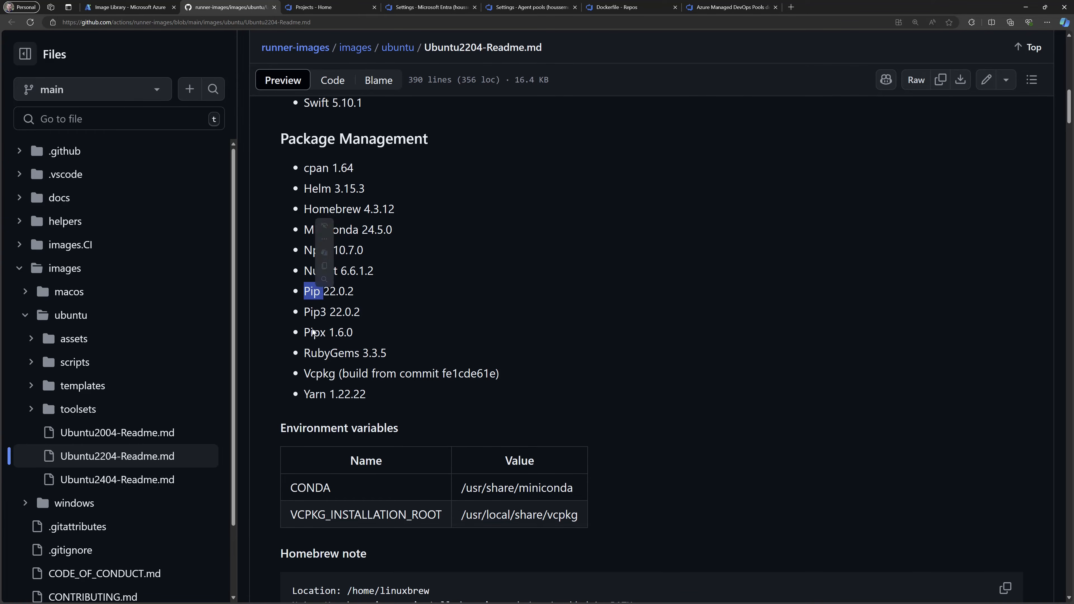
Examine the project management tools, general tools and CLI tools listed for the Ubuntu 22.04 image.
scroll(338, 426, down, 10)
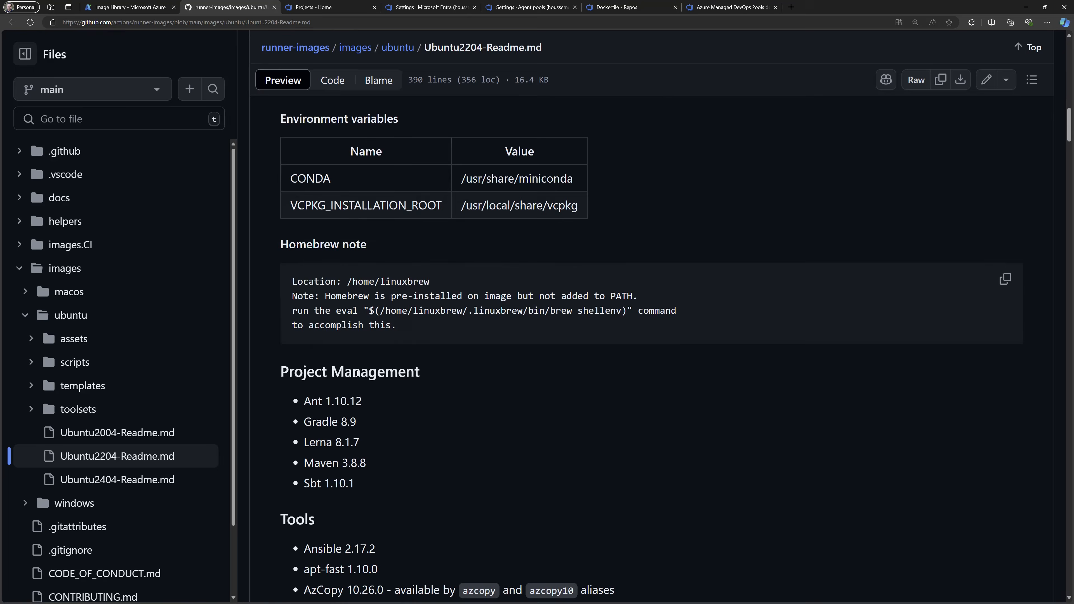
double_click(322, 283)
click(309, 236)
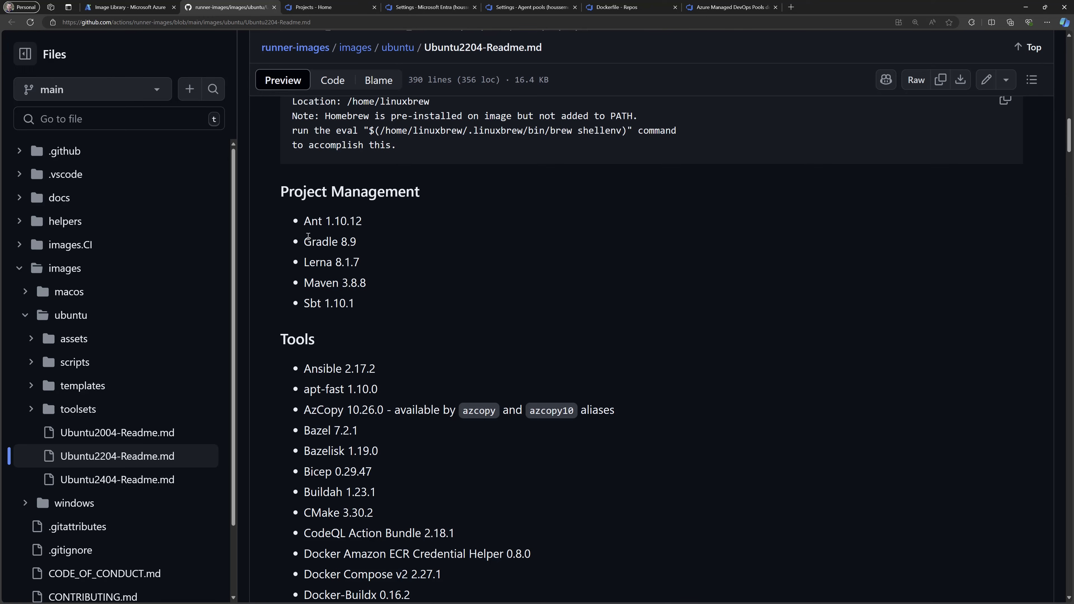
double_click(314, 367)
double_click(319, 471)
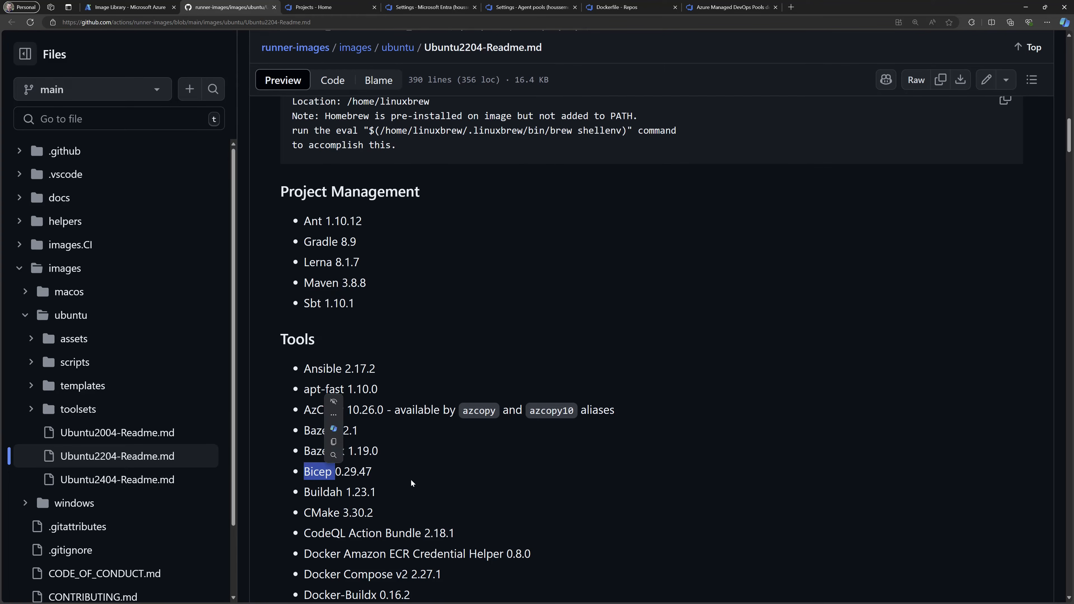
double_click(315, 553)
scroll(433, 466, down, 10)
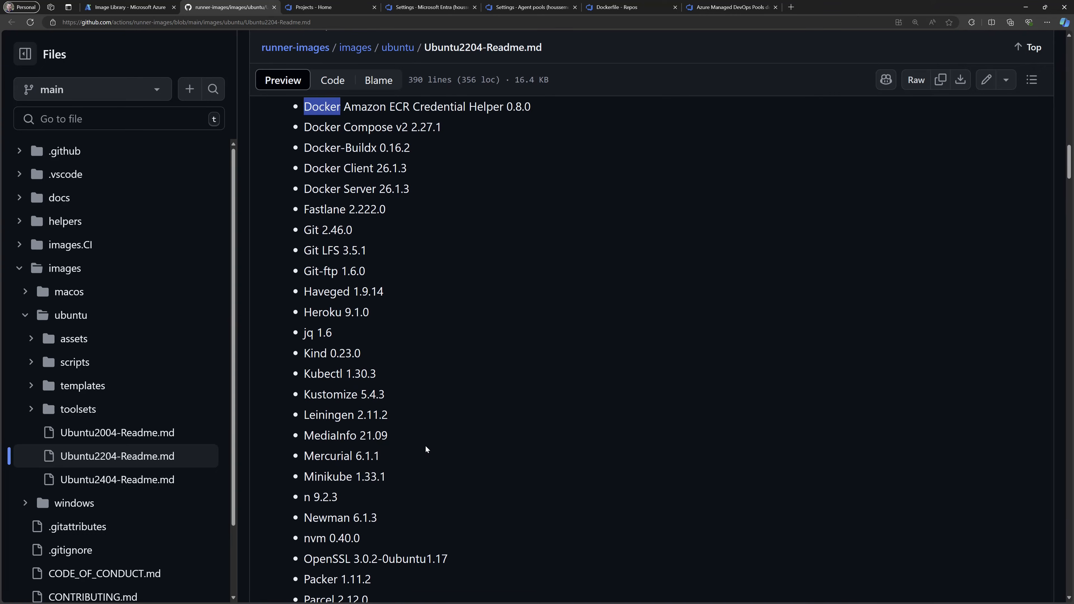
scroll(407, 436, down, 2)
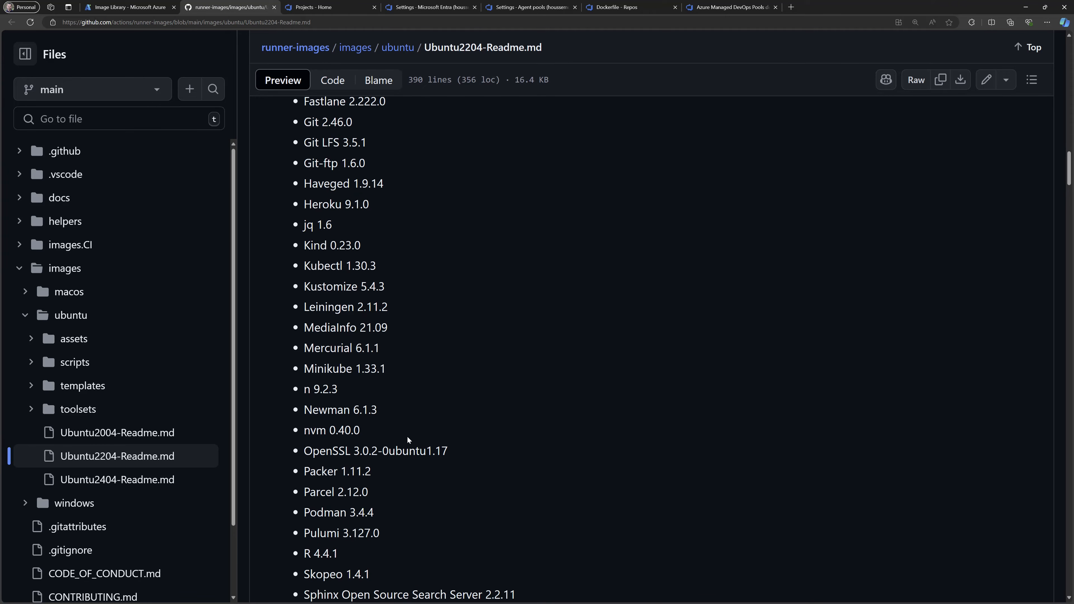
double_click(330, 508)
double_click(322, 529)
scroll(380, 508, down, 8)
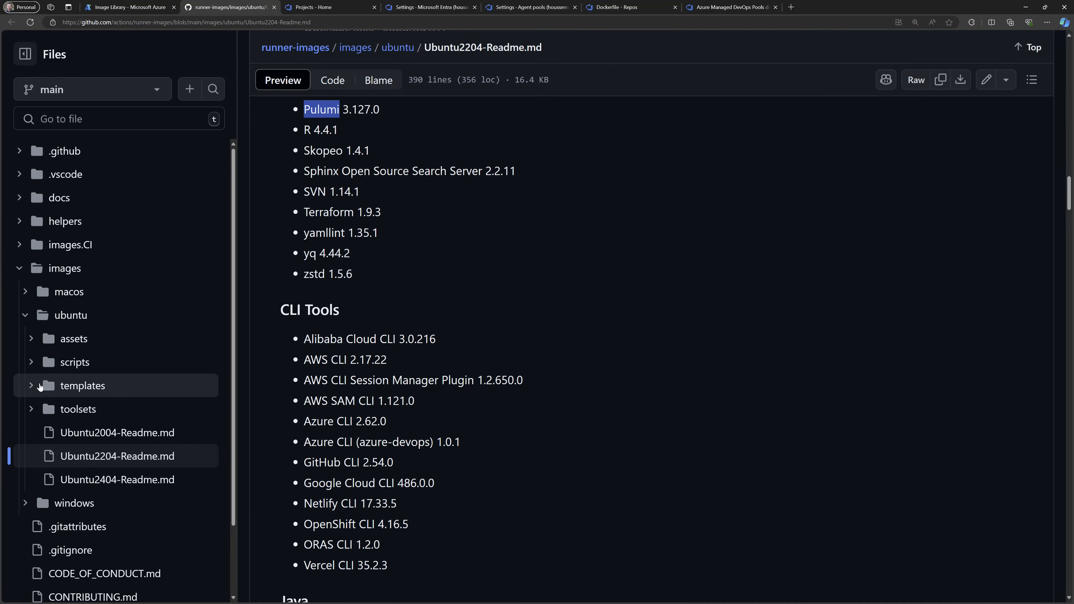
Browse the build scripts in the repository's ubuntu/scripts folder, then close the page to return to the image library.
click(31, 363)
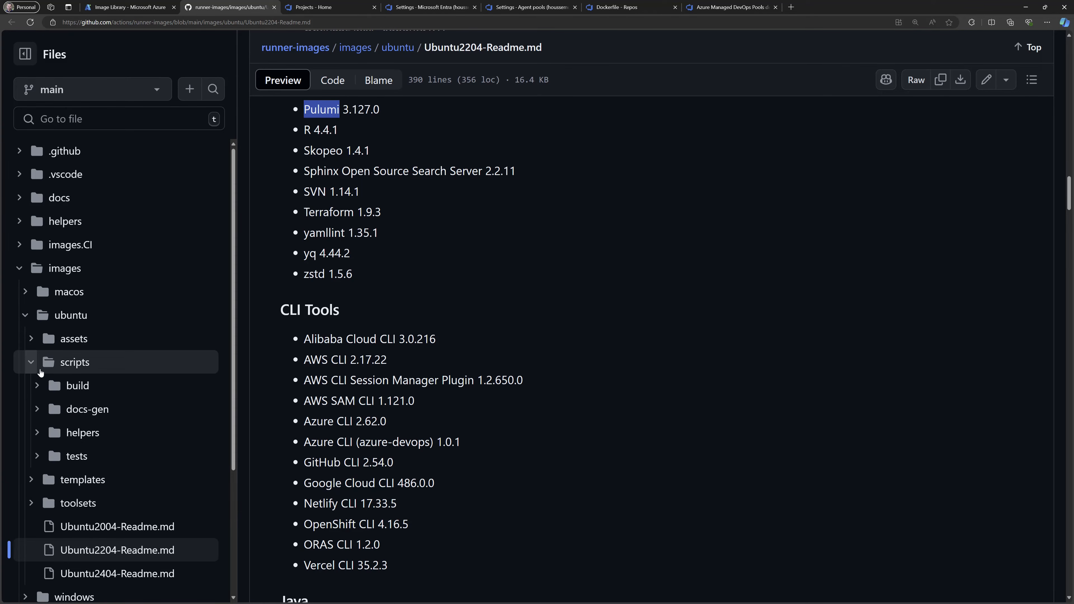
click(38, 389)
scroll(123, 518, down, 2)
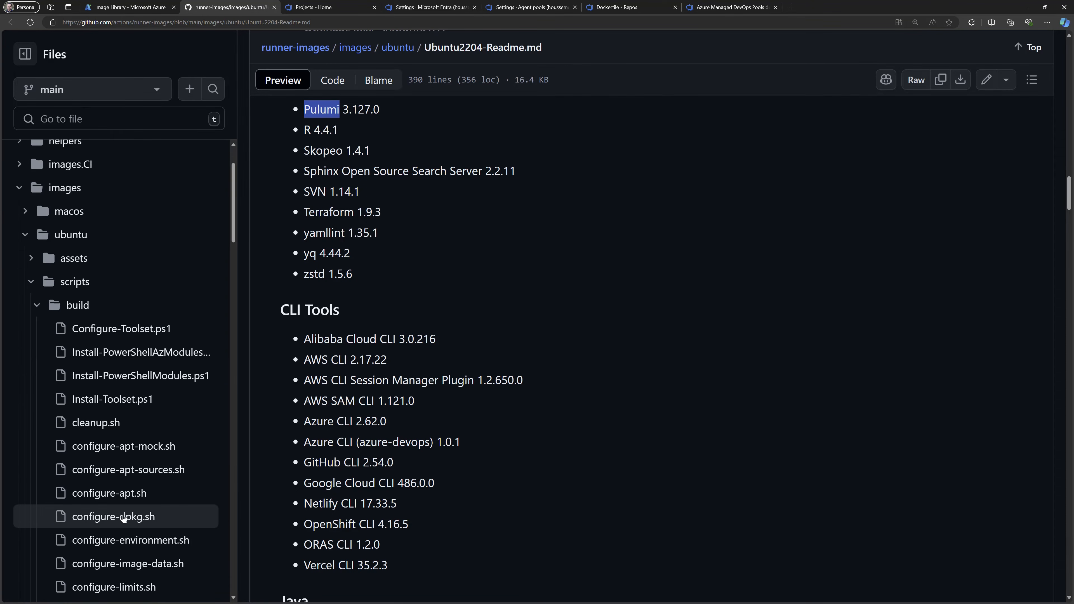
scroll(123, 518, down, 6)
scroll(124, 518, up, 8)
key(ctrl+w)
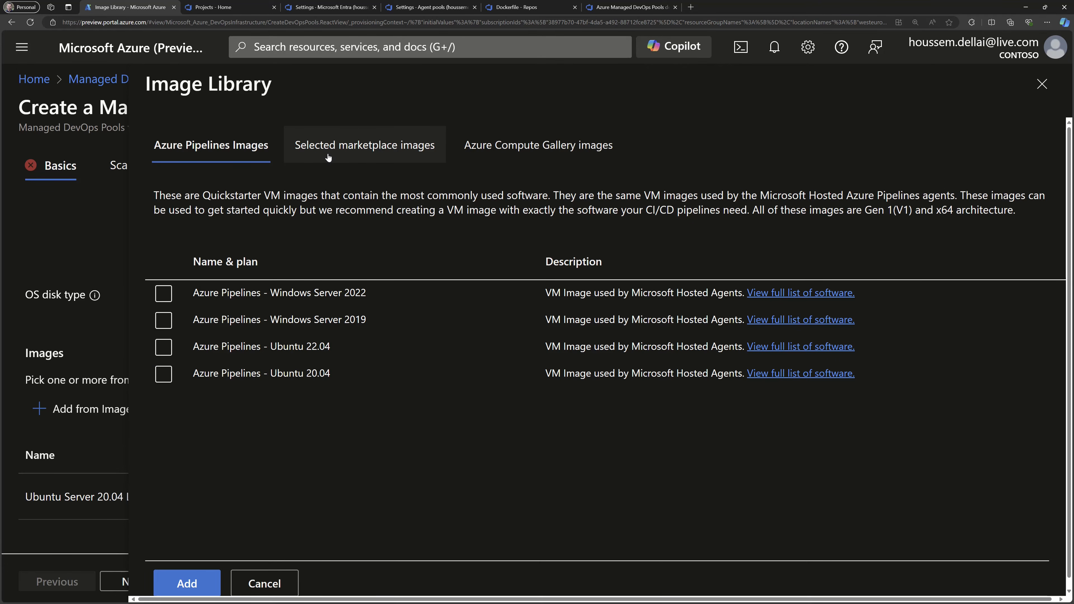
Review the selected marketplace images, including the Ubuntu Server entries.
click(336, 154)
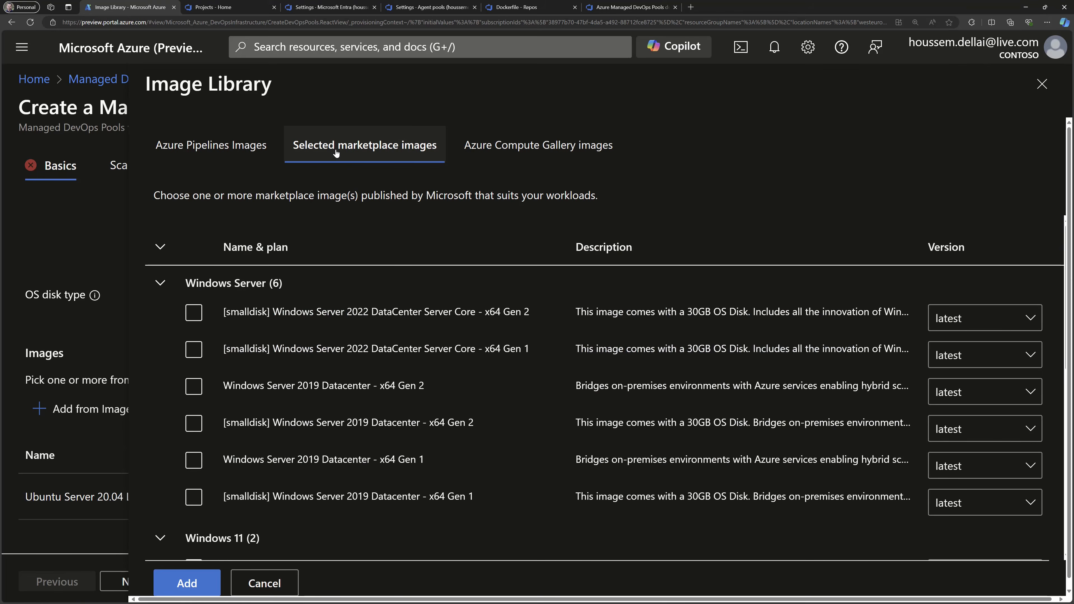
scroll(338, 421, down, 10)
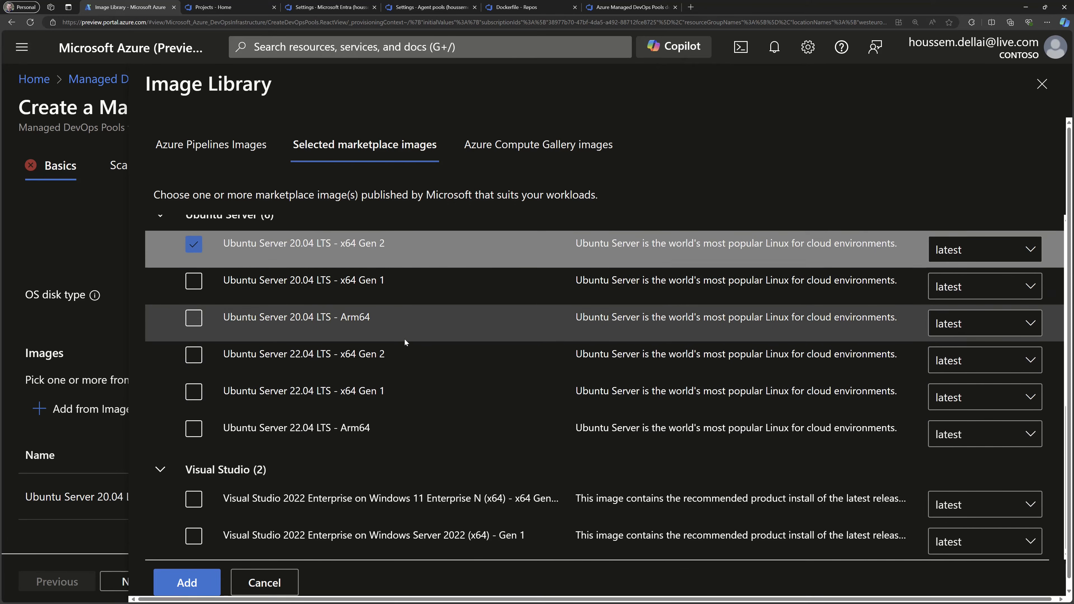
scroll(404, 338, up, 1)
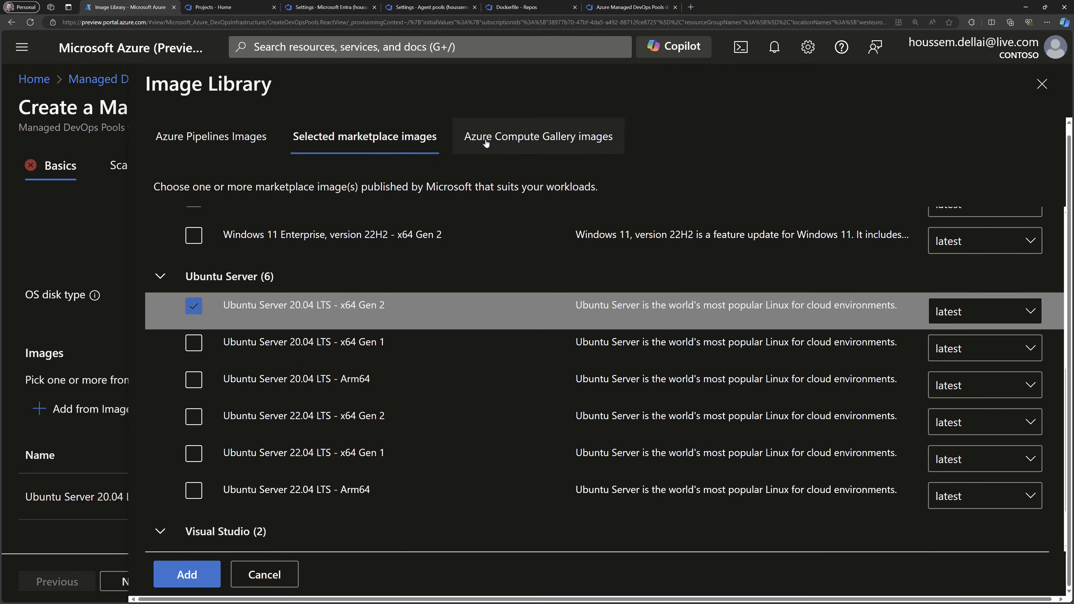
Check the Azure Compute Gallery images, then add the Azure Pipelines - Ubuntu 22.04 image to the pool.
click(472, 138)
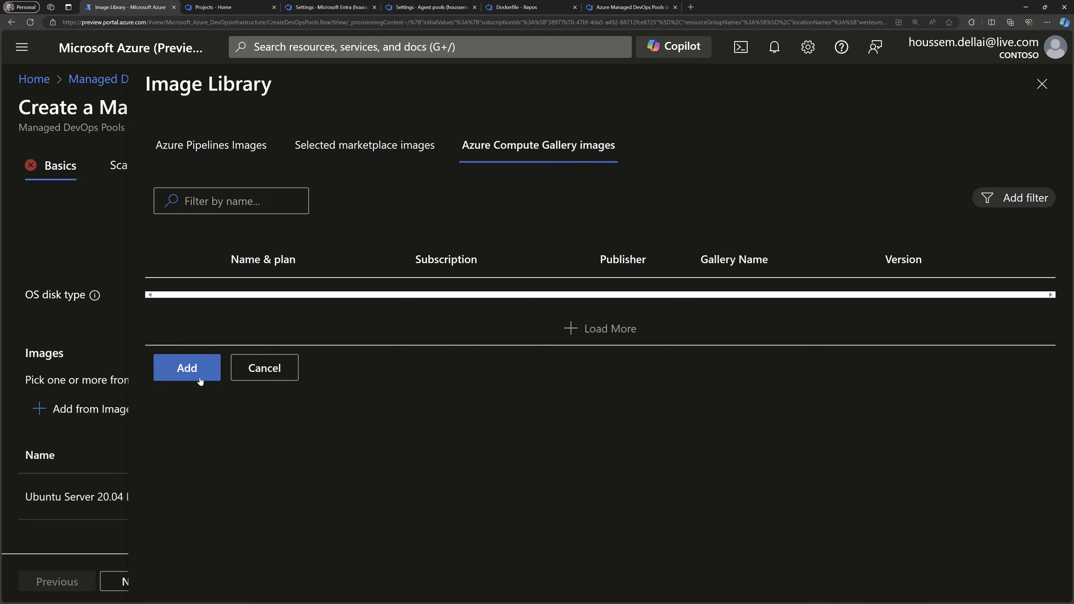
click(178, 148)
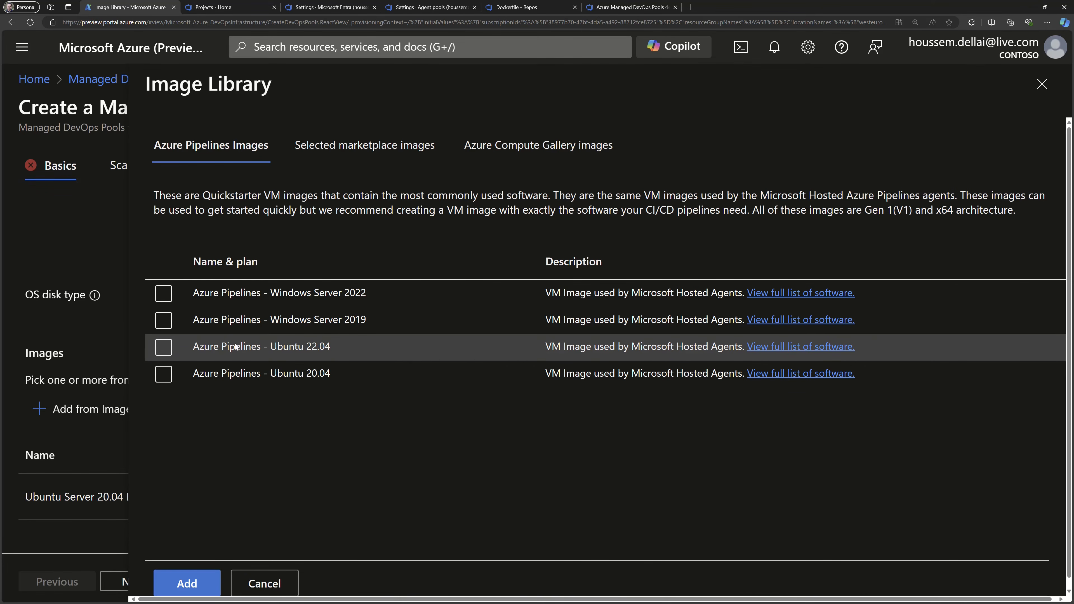
click(164, 348)
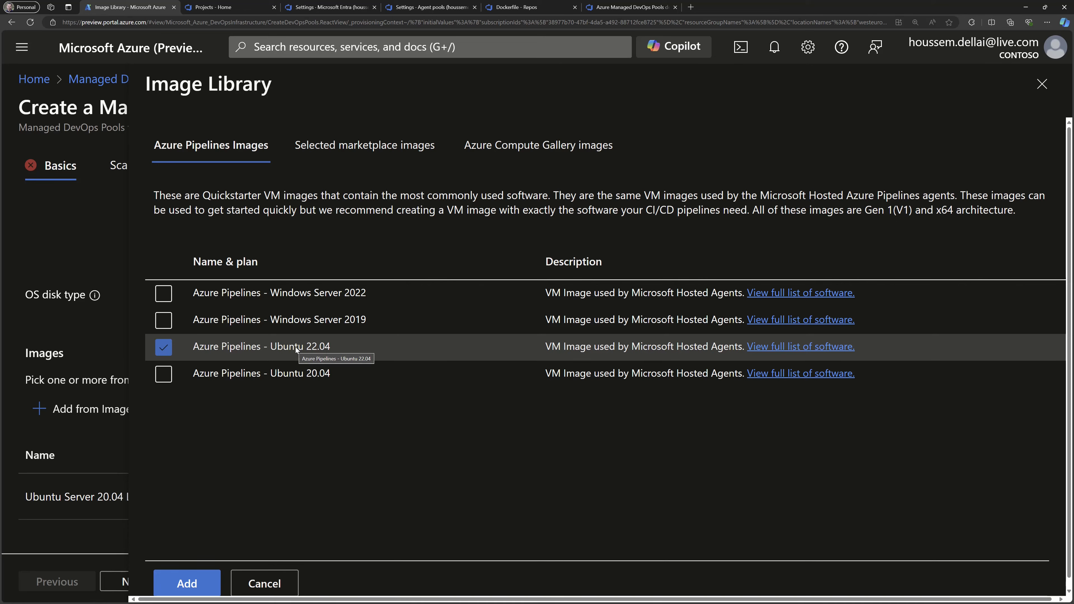
click(186, 583)
scroll(189, 509, down, 2)
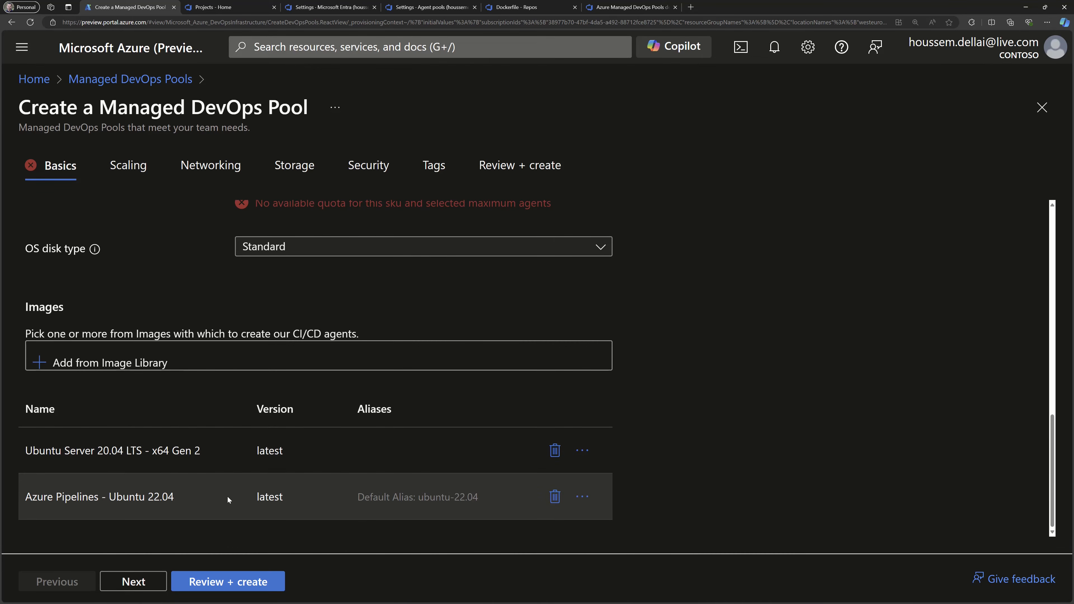
In the scaling settings, set the agent state so the same agent can be reused by multiple builds.
click(141, 582)
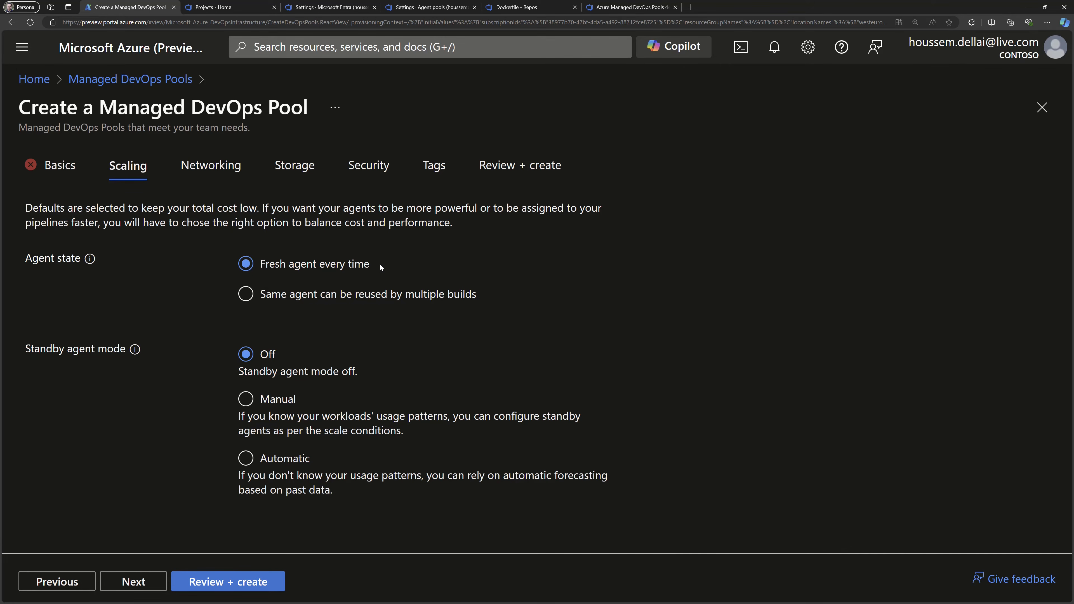
click(327, 300)
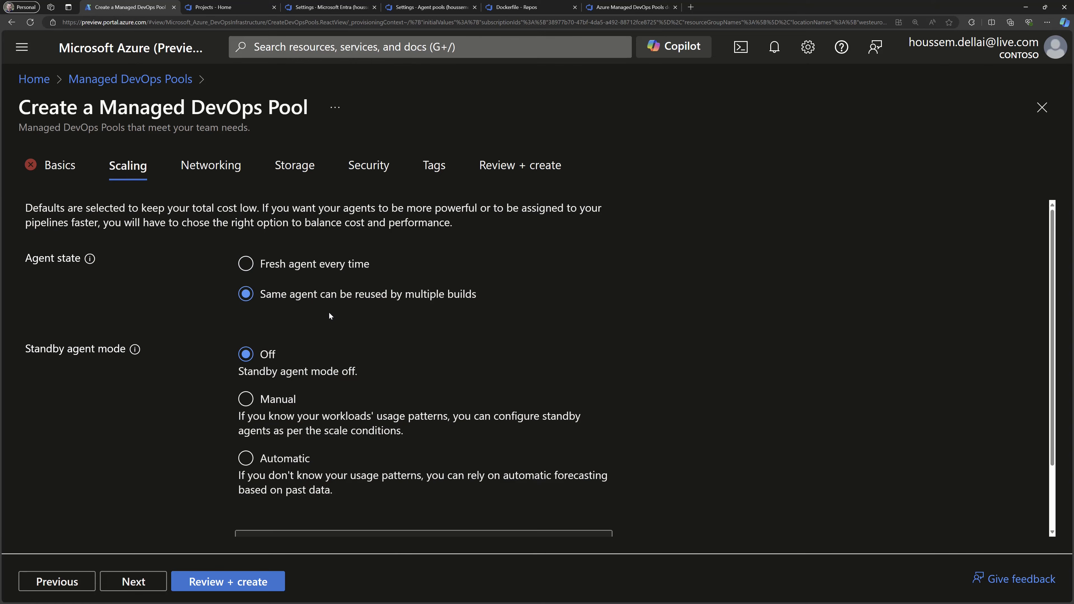
scroll(329, 311, down, 2)
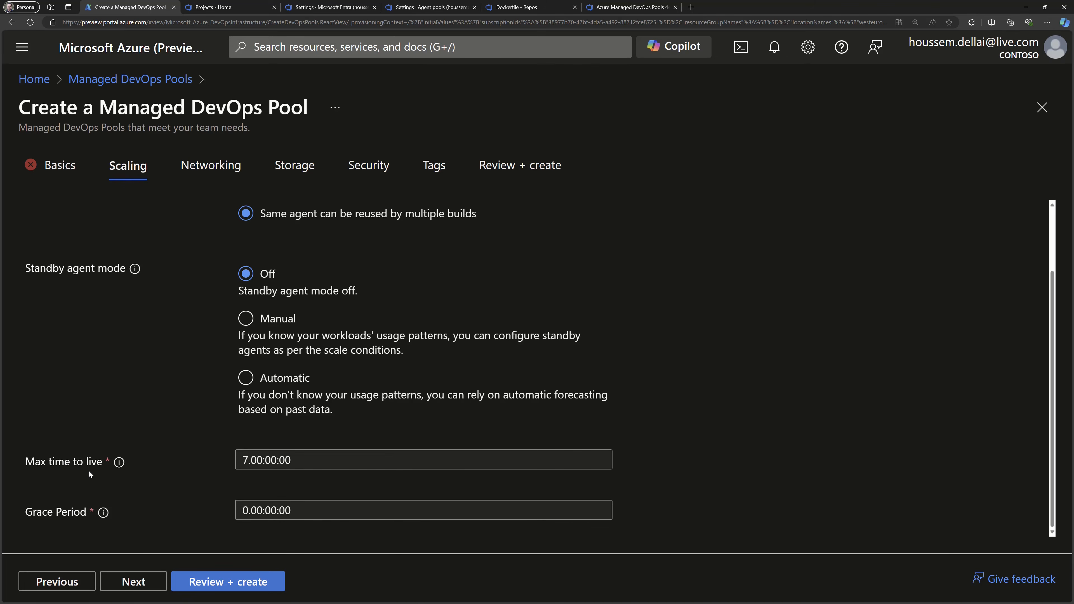
scroll(98, 364, up, 2)
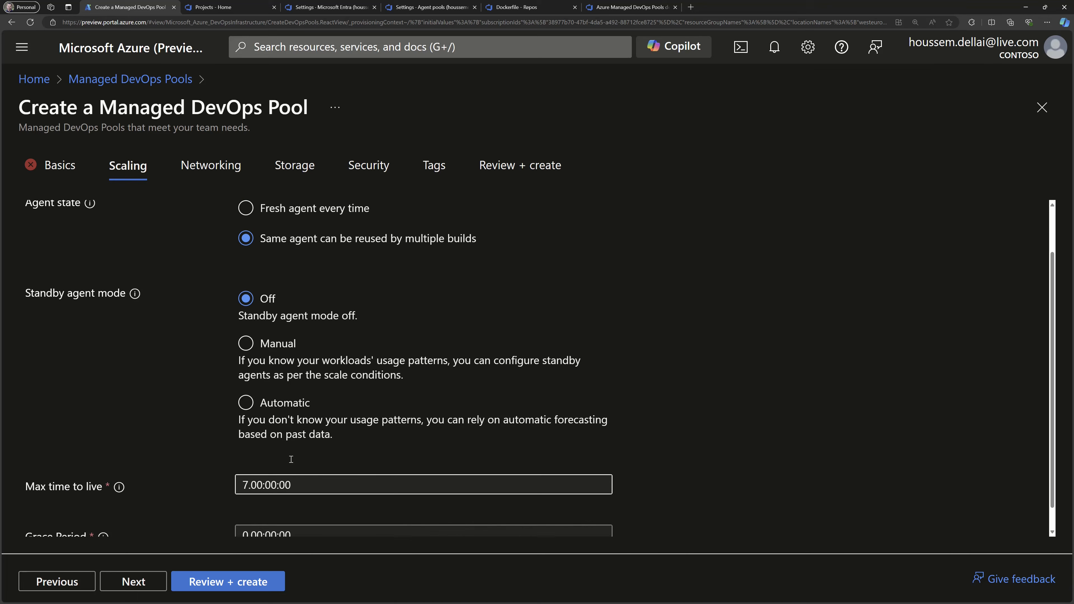
Try the Manual and Automatic standby agent modes to view their settings, then set the mode back to Off.
mouse_move(135, 340)
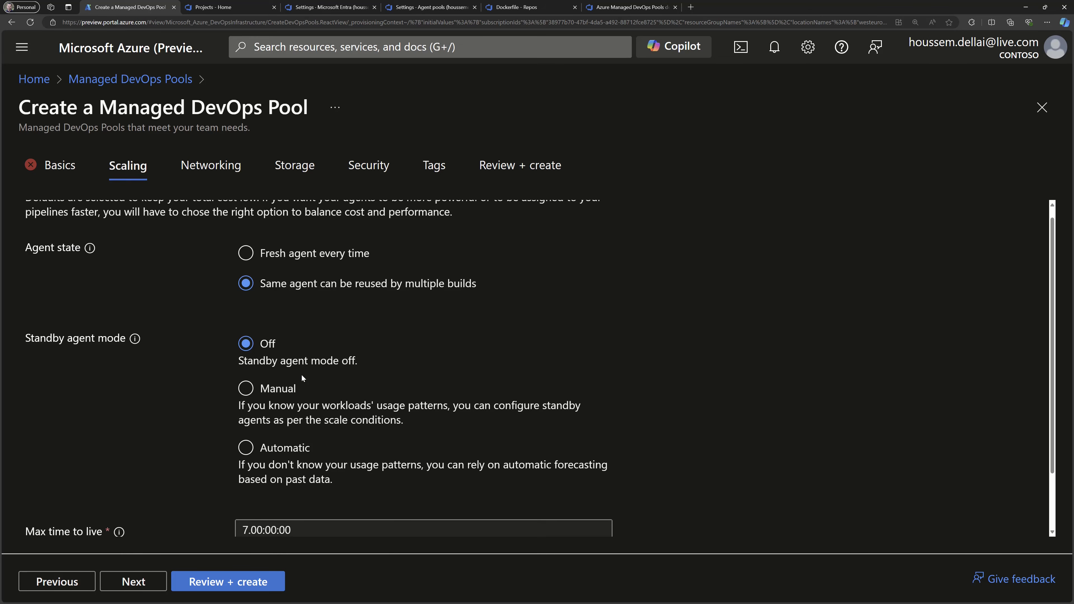
scroll(290, 371, down, 1)
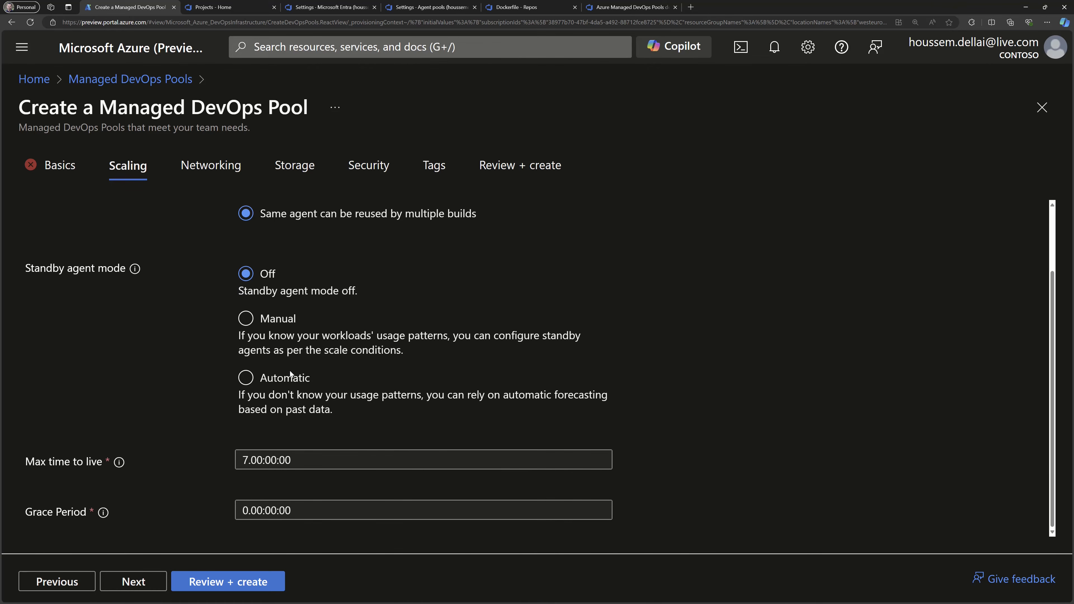
click(267, 323)
scroll(214, 463, down, 2)
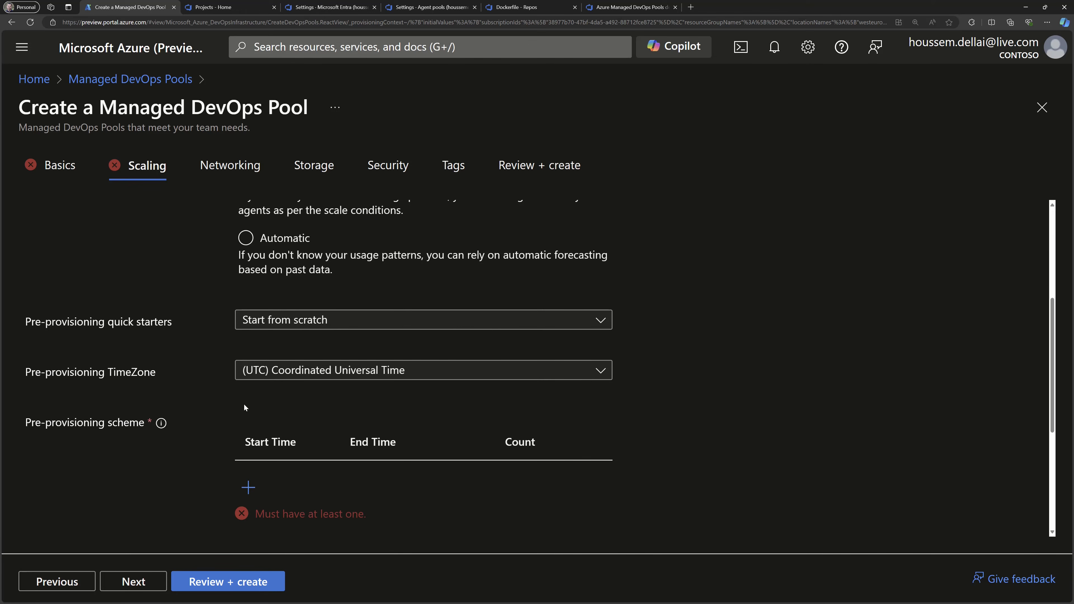
scroll(241, 406, up, 1)
click(267, 312)
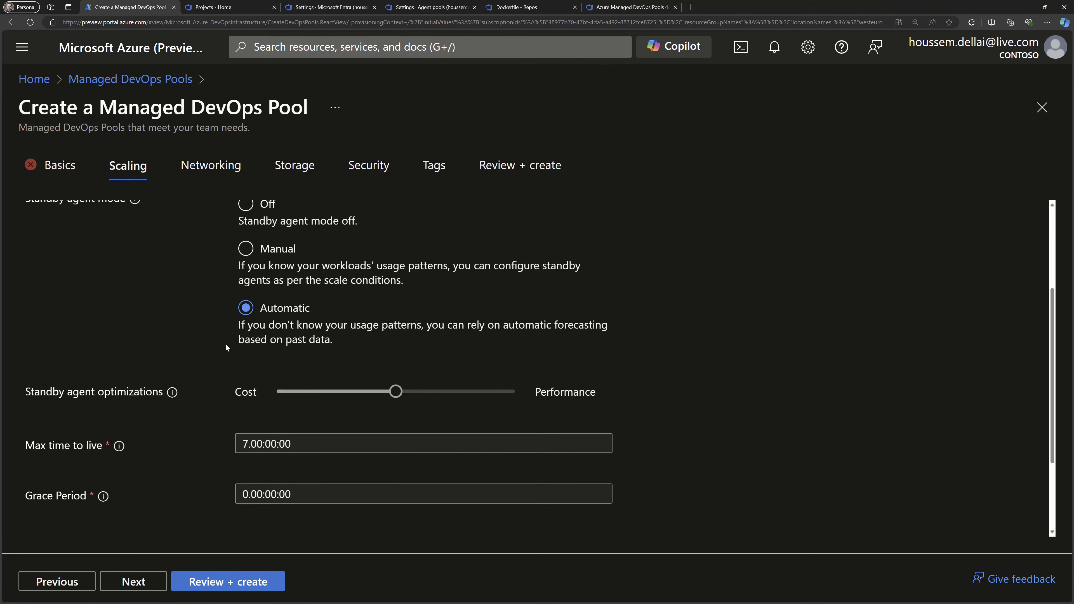
scroll(206, 273, up, 1)
click(246, 273)
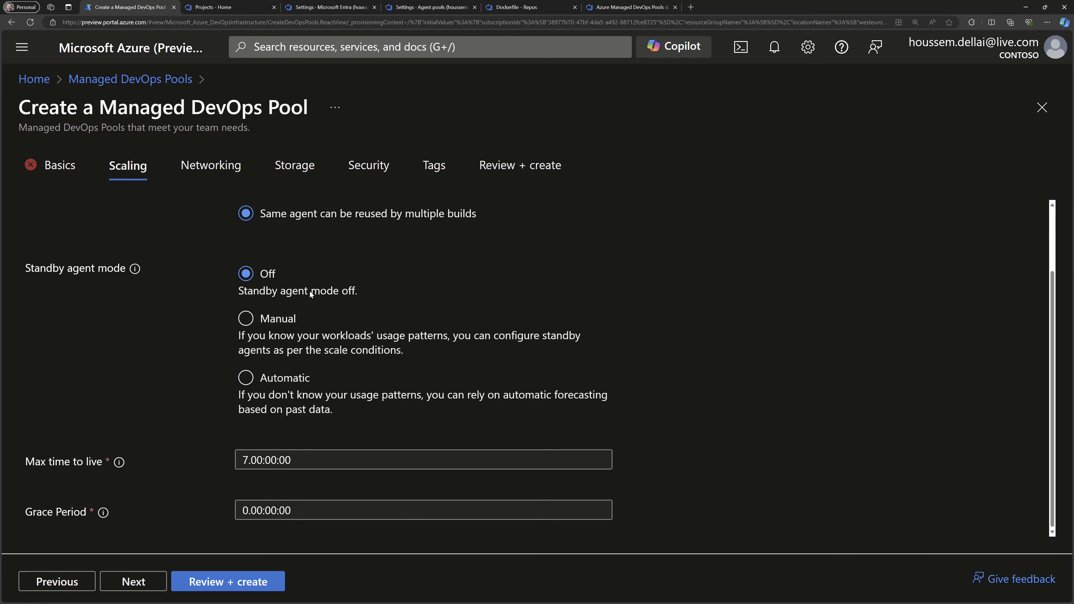
Configure networking to inject agents into the existing virtual network vnet-mdp-neu, using its default subnet.
click(211, 167)
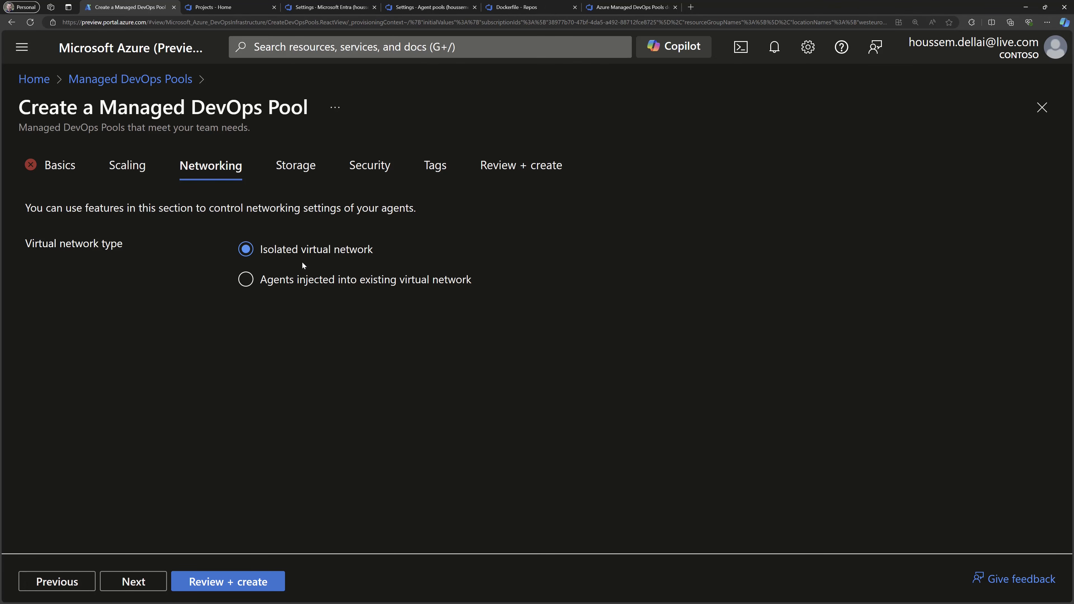
click(246, 280)
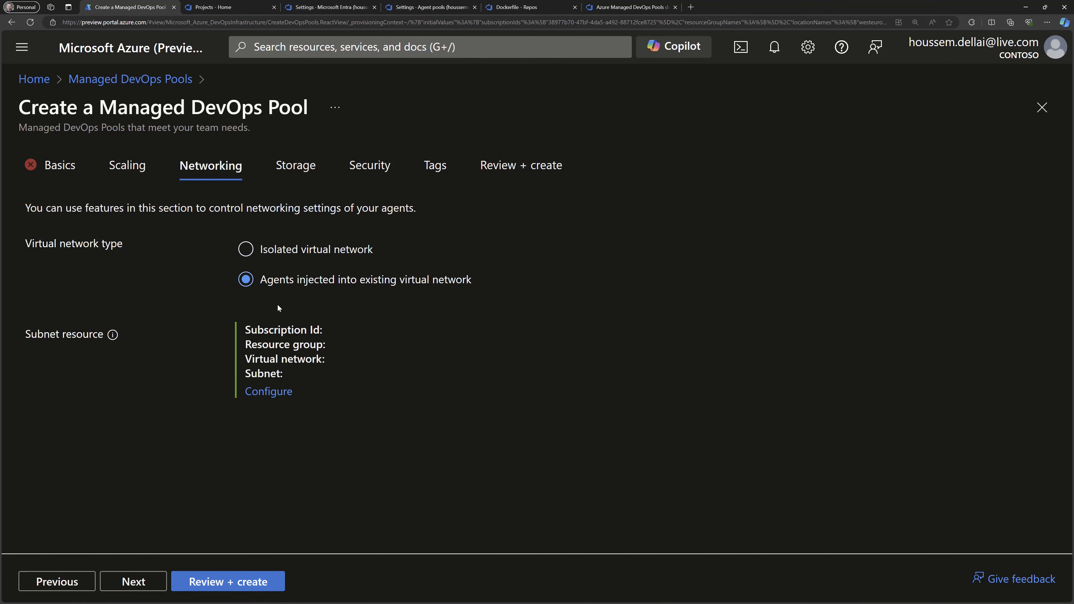
click(272, 392)
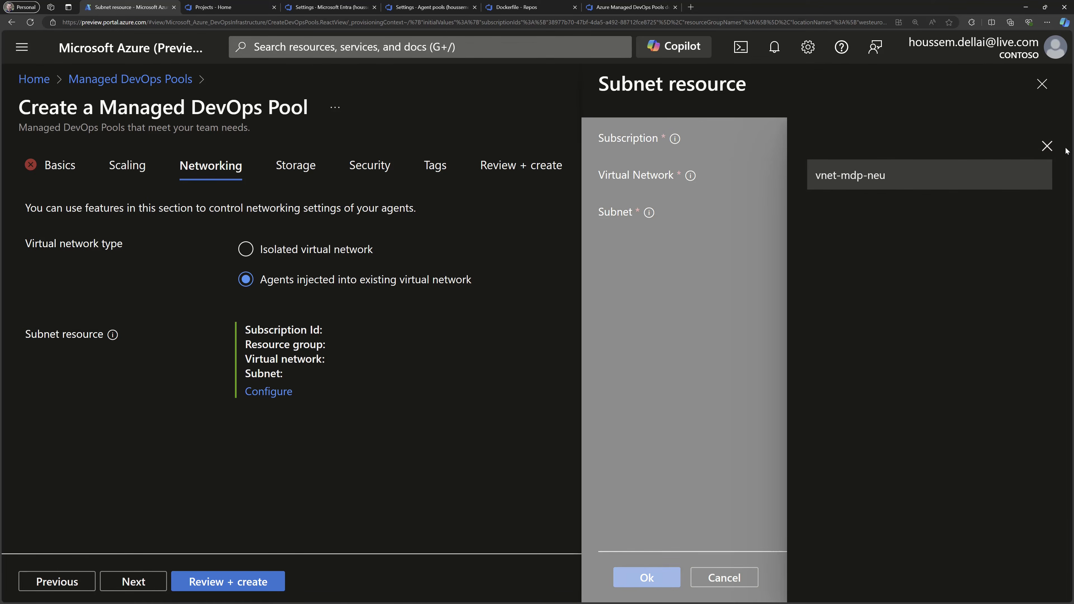
click(1041, 151)
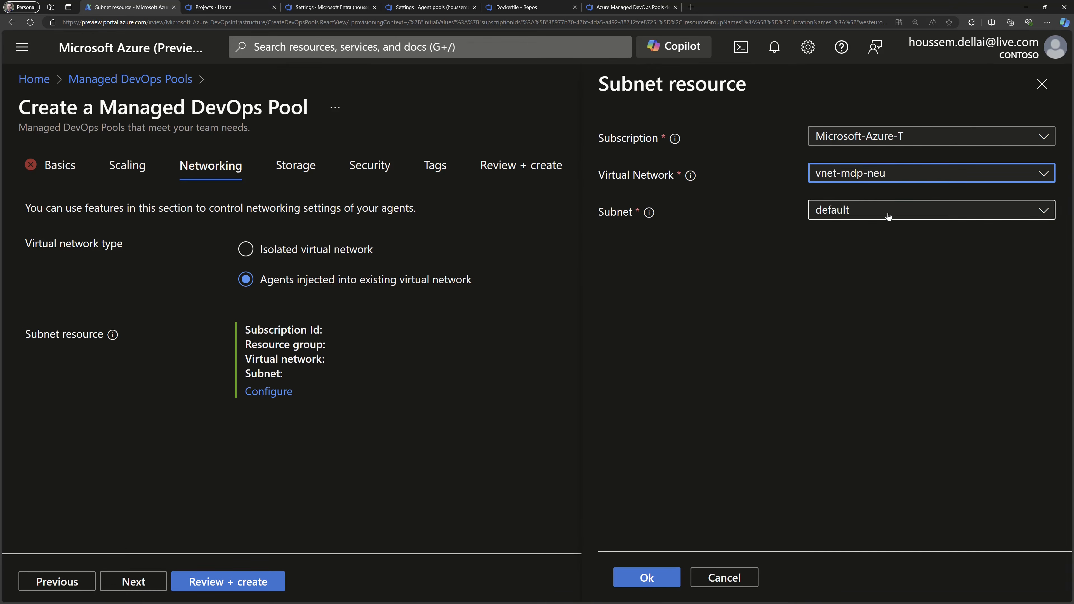
click(886, 214)
click(1041, 151)
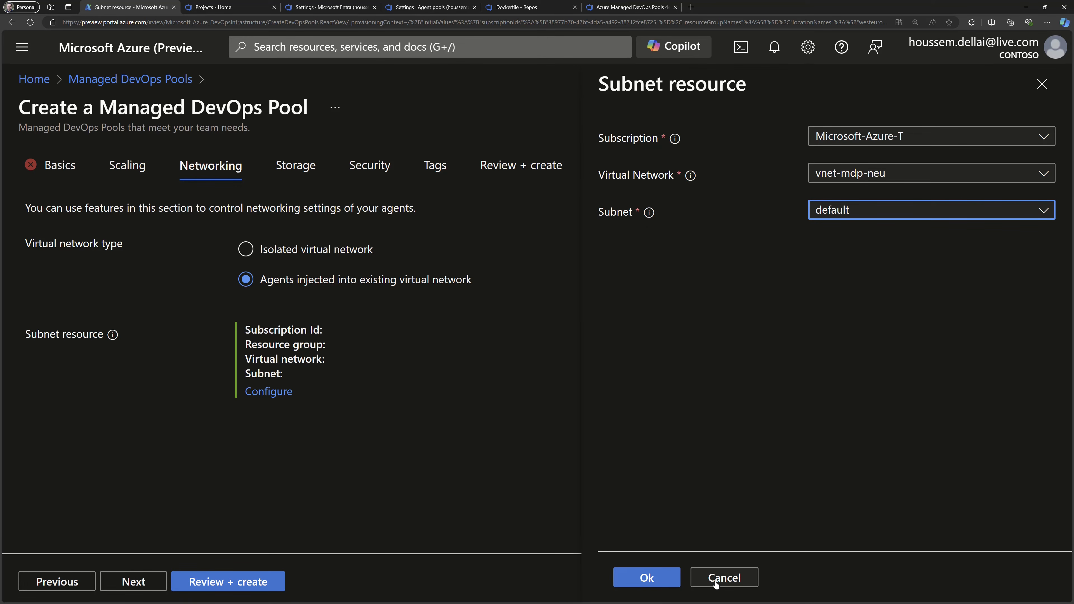
click(658, 582)
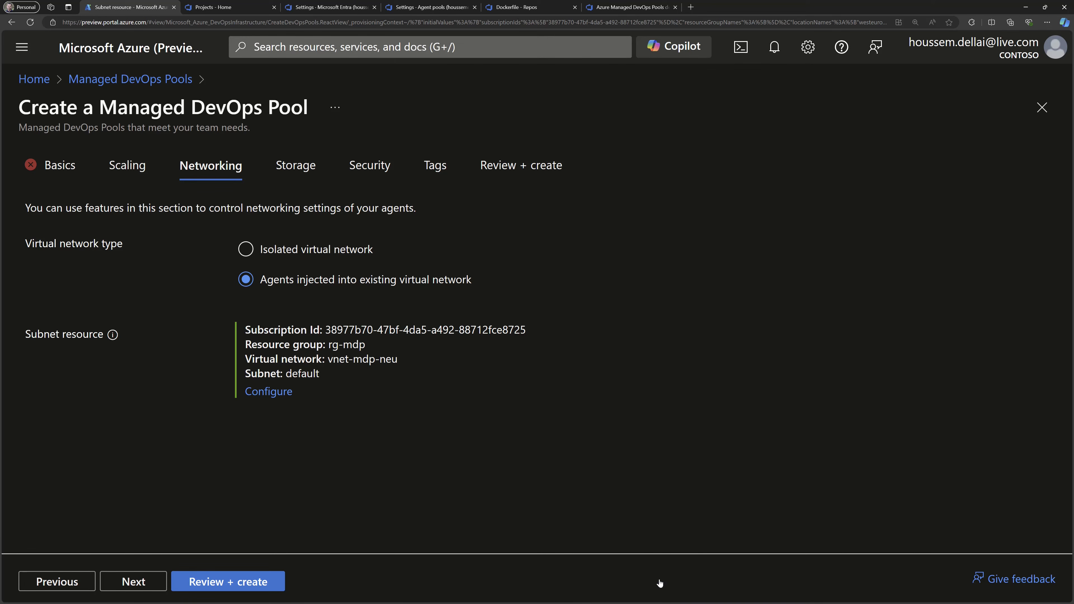
Proceed to the storage settings, then go back to the basic settings and check the OS disk type options, keeping Standard.
click(133, 583)
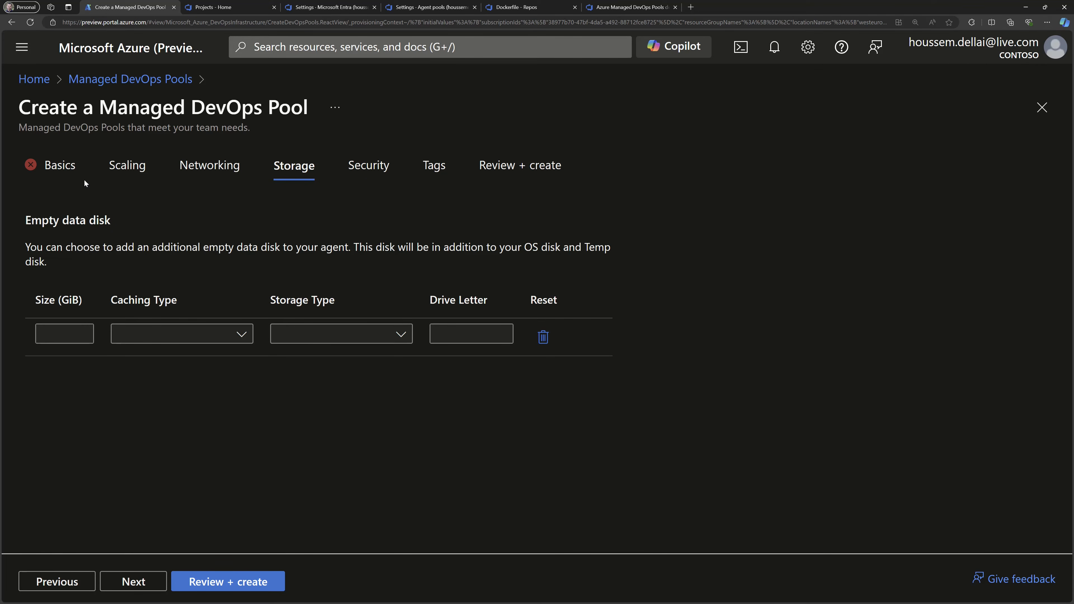
click(57, 166)
scroll(113, 442, up, 3)
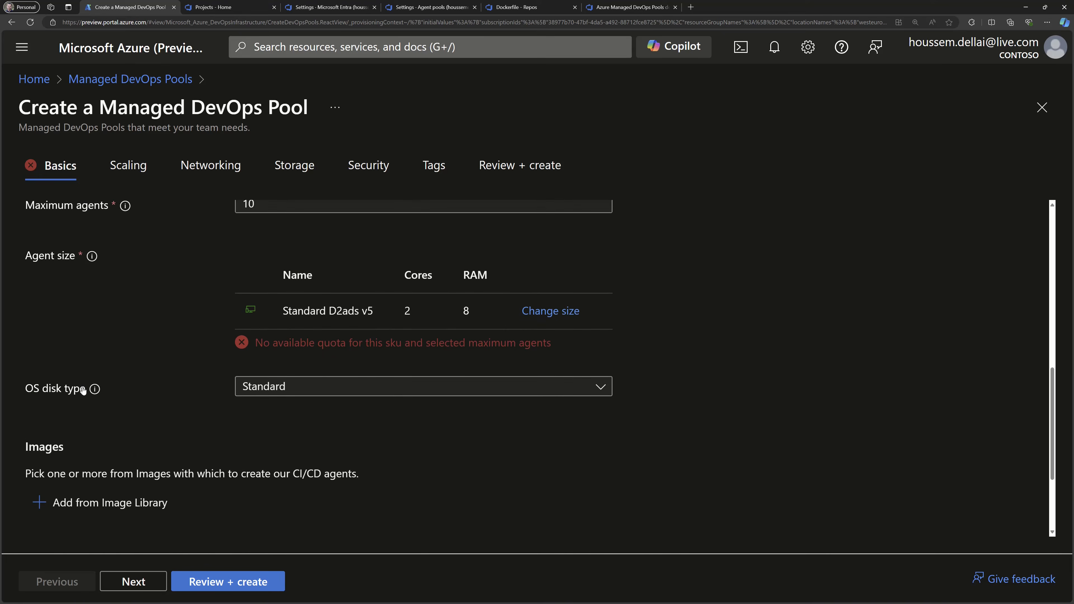
click(255, 387)
click(258, 408)
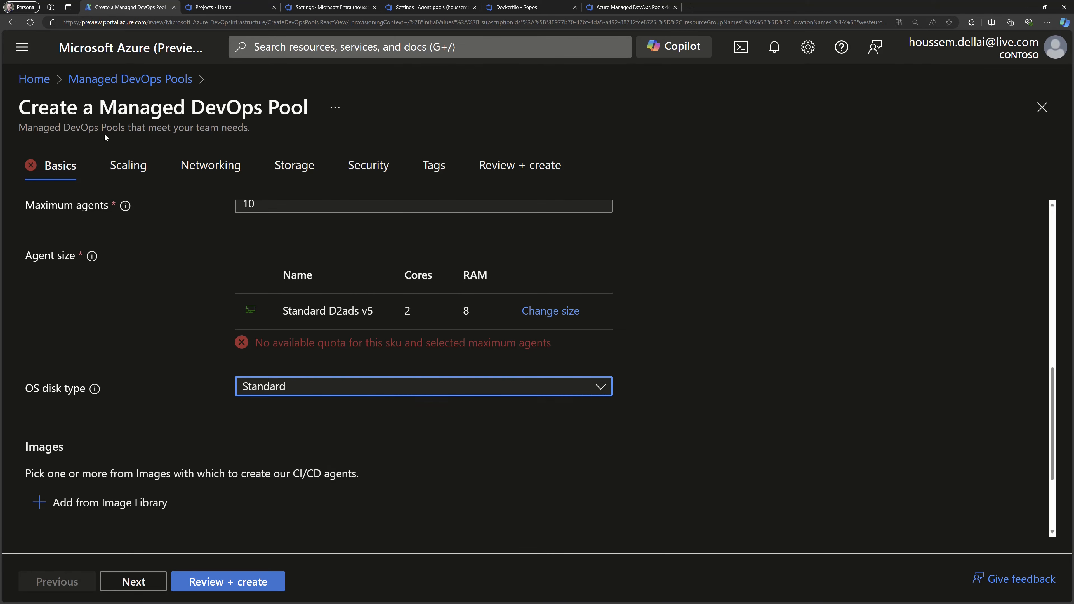
Add an empty data disk of 128 GiB with Default caching, Standard_LRS (Default) storage and drive letter F.
click(289, 168)
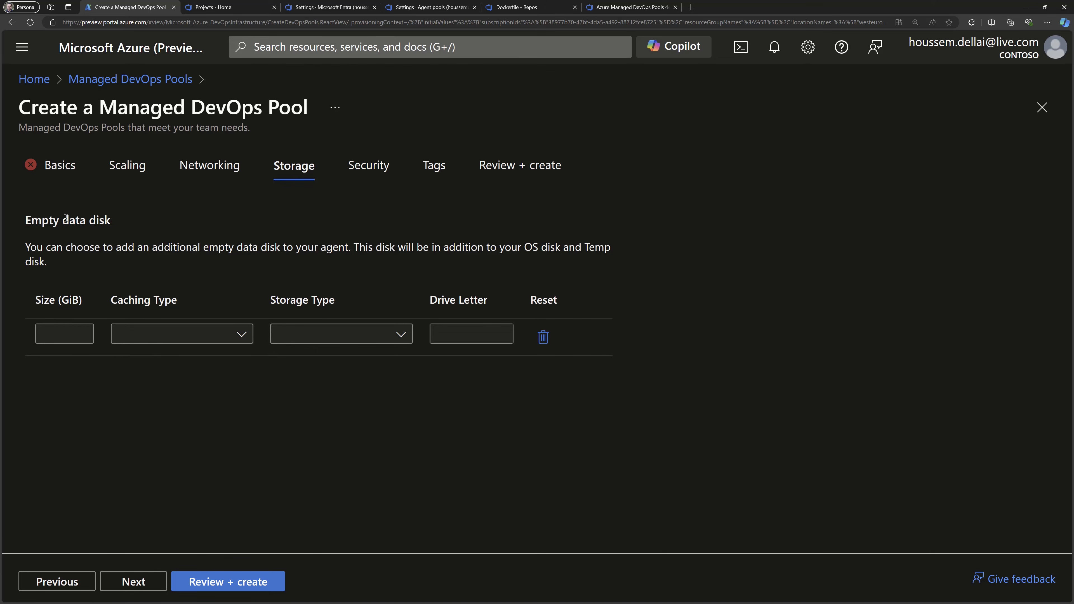
drag(66, 218, 117, 224)
click(68, 338)
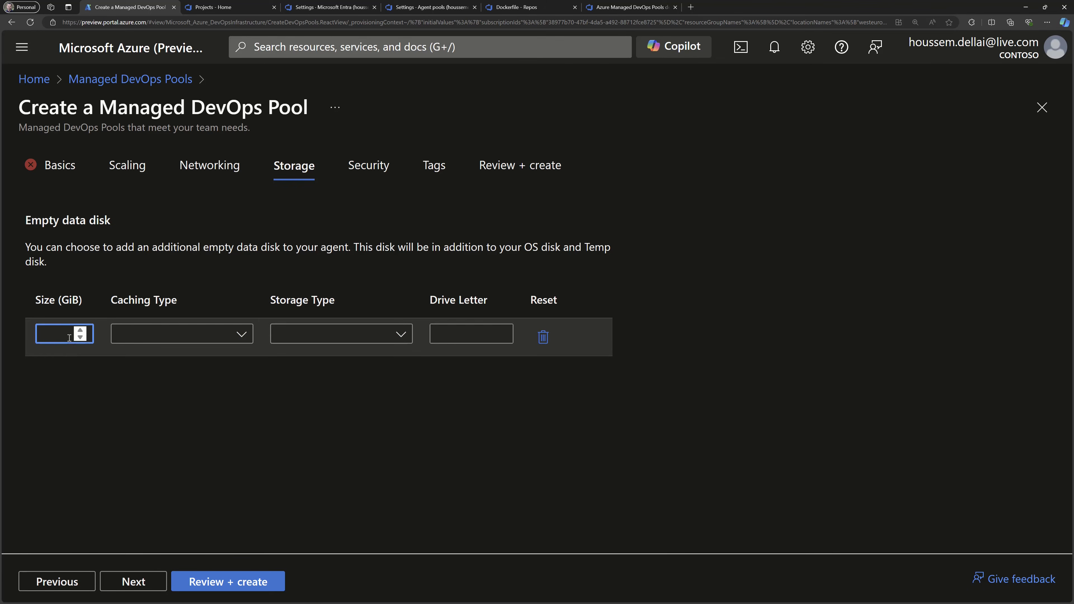
text(128)
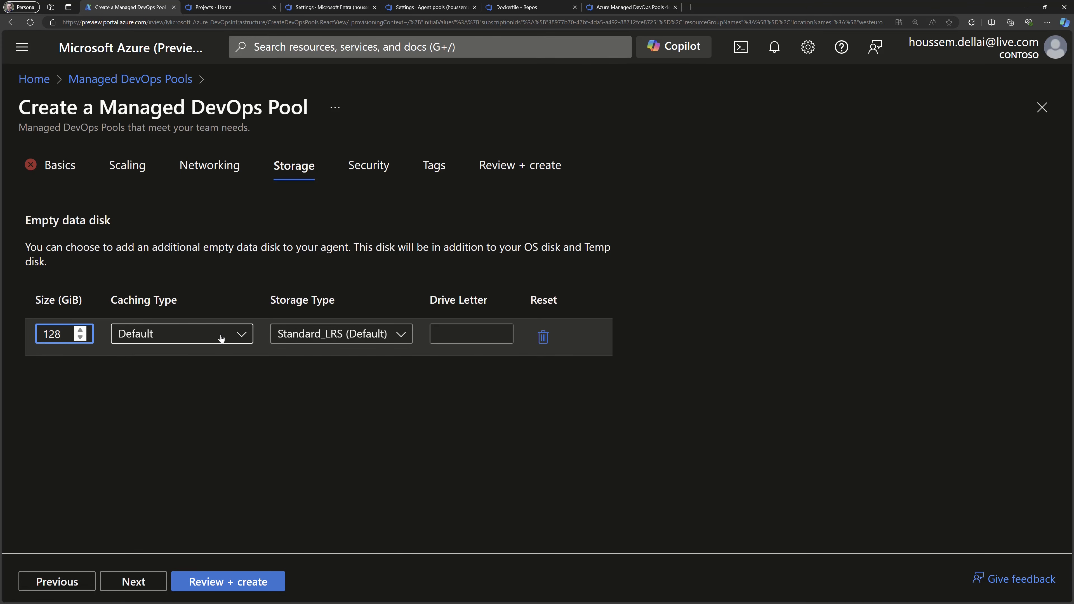
click(244, 339)
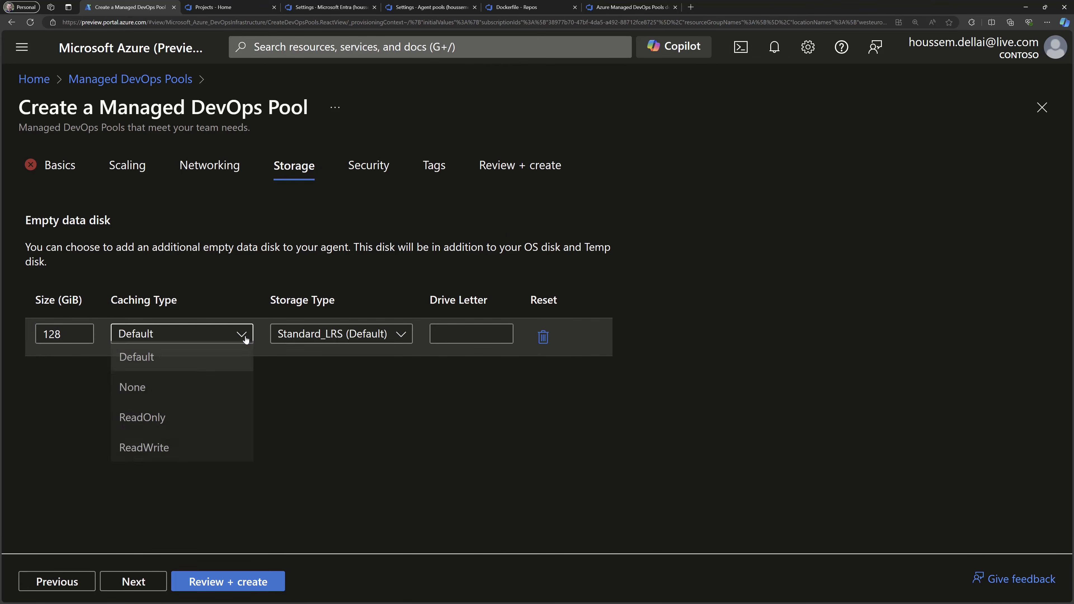
click(246, 339)
click(382, 336)
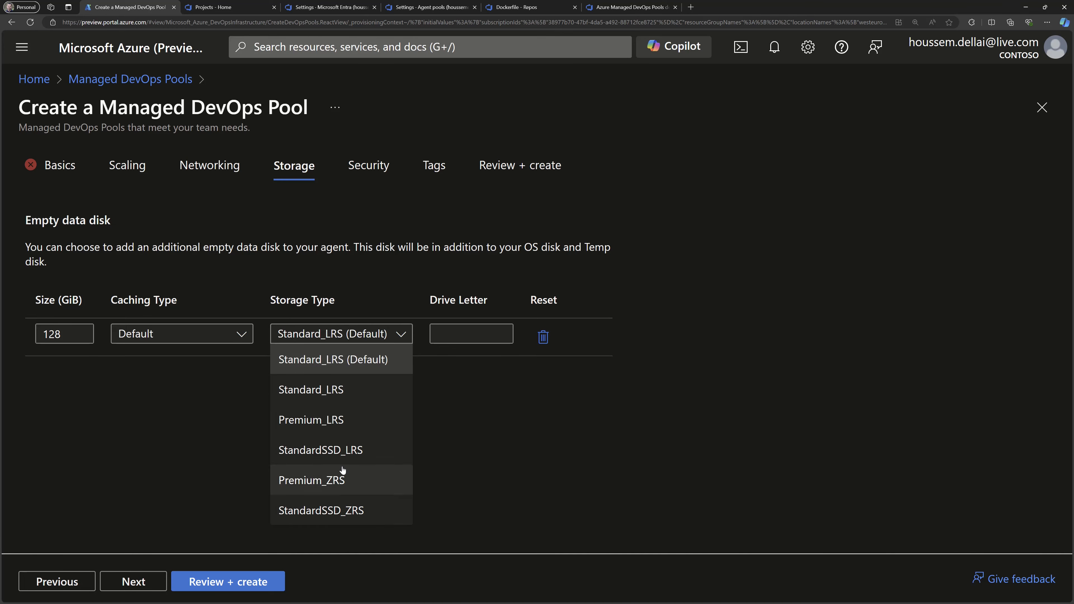
click(363, 361)
click(442, 330)
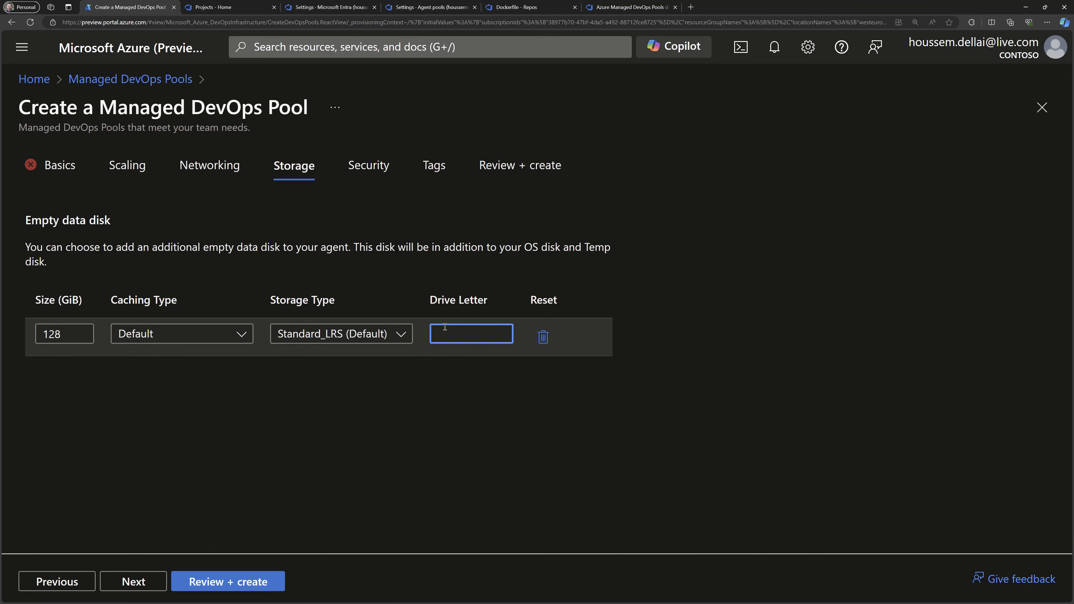
text(F)
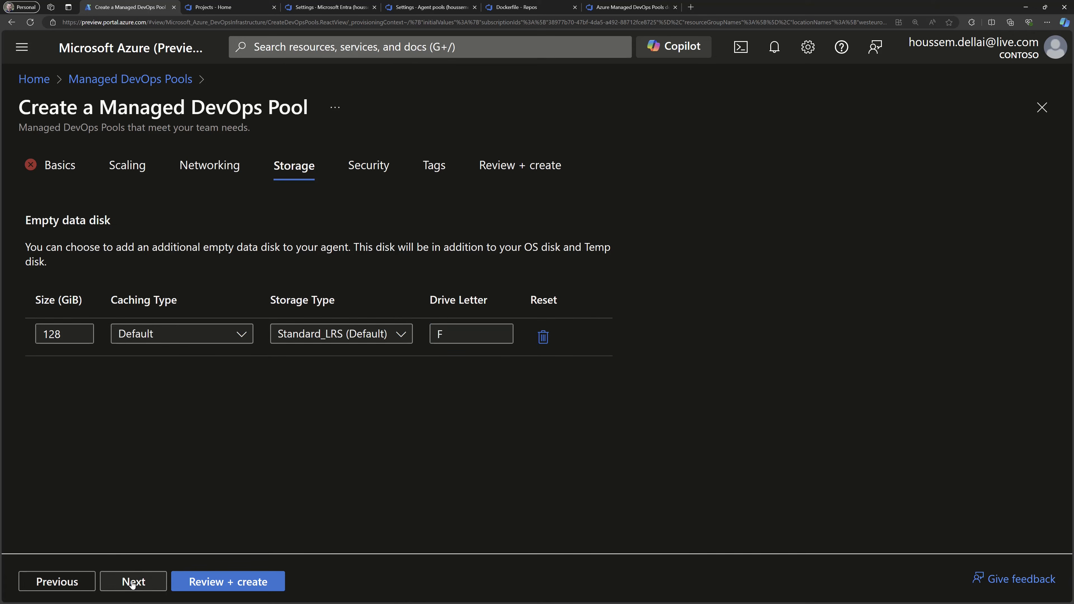
In the security settings, enable using the pool in multiple organizations and inspect the organization name and project fields.
click(133, 582)
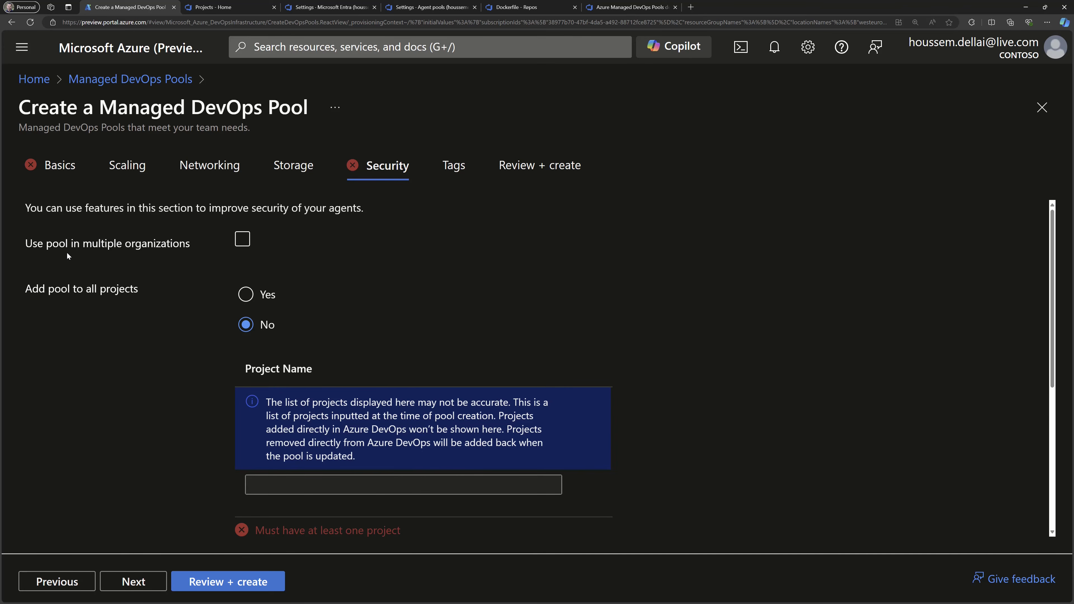
click(242, 240)
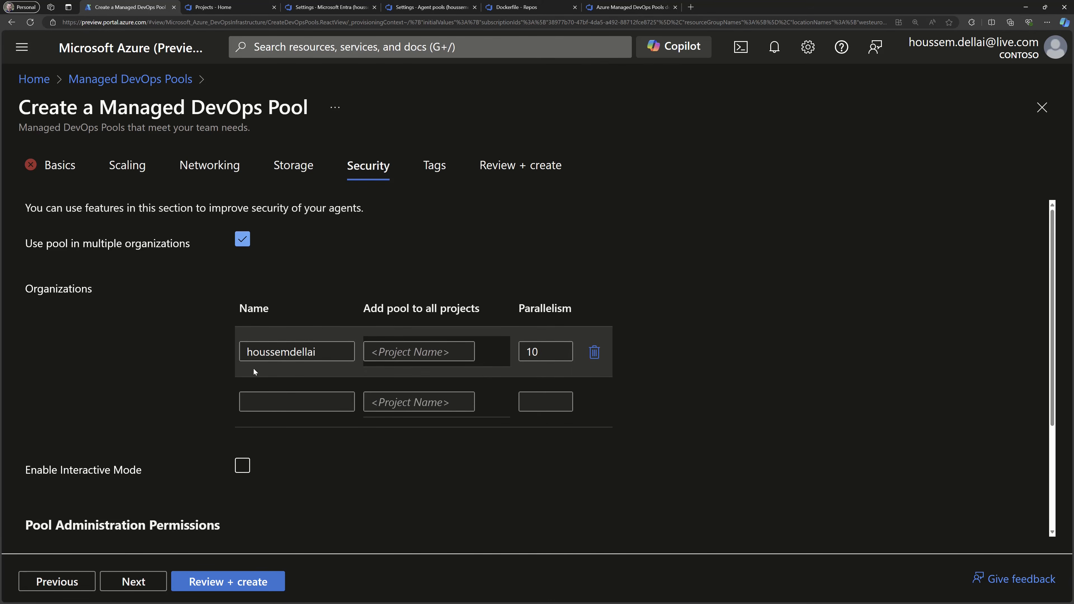
click(339, 352)
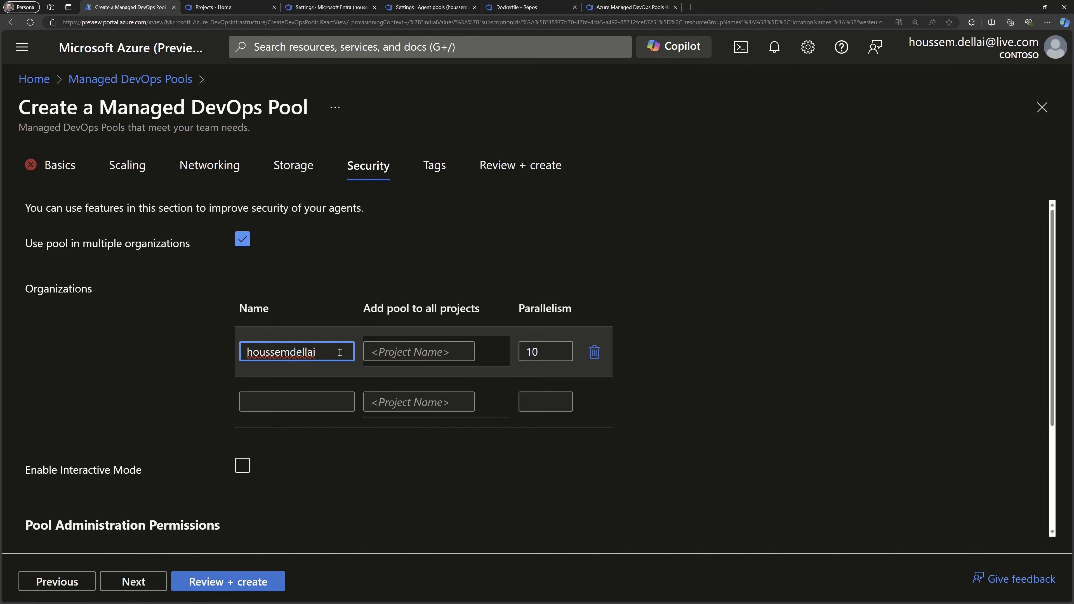
drag(340, 353, 236, 348)
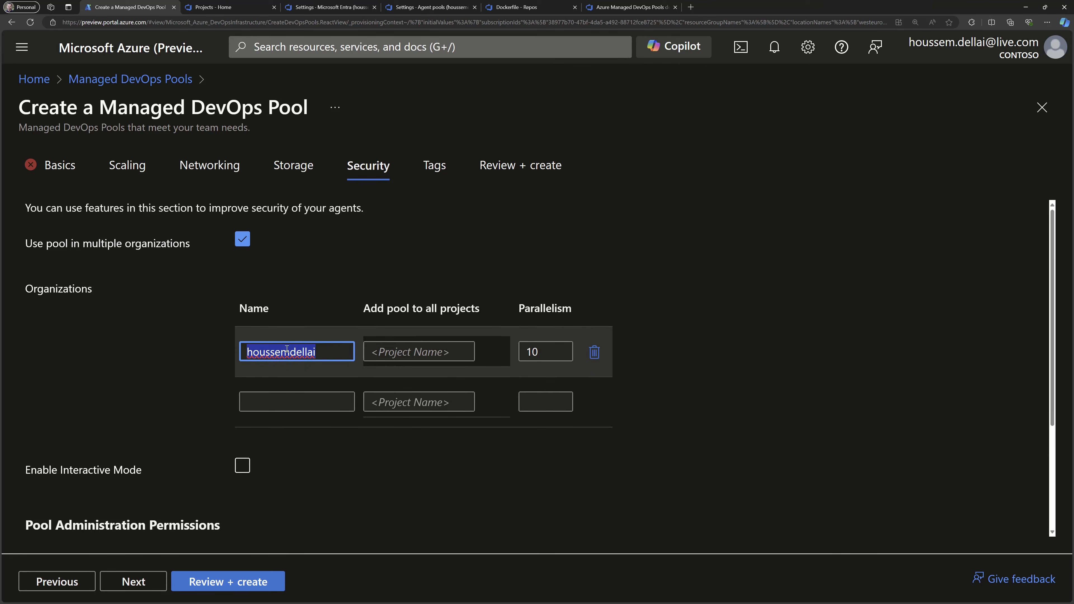
click(280, 406)
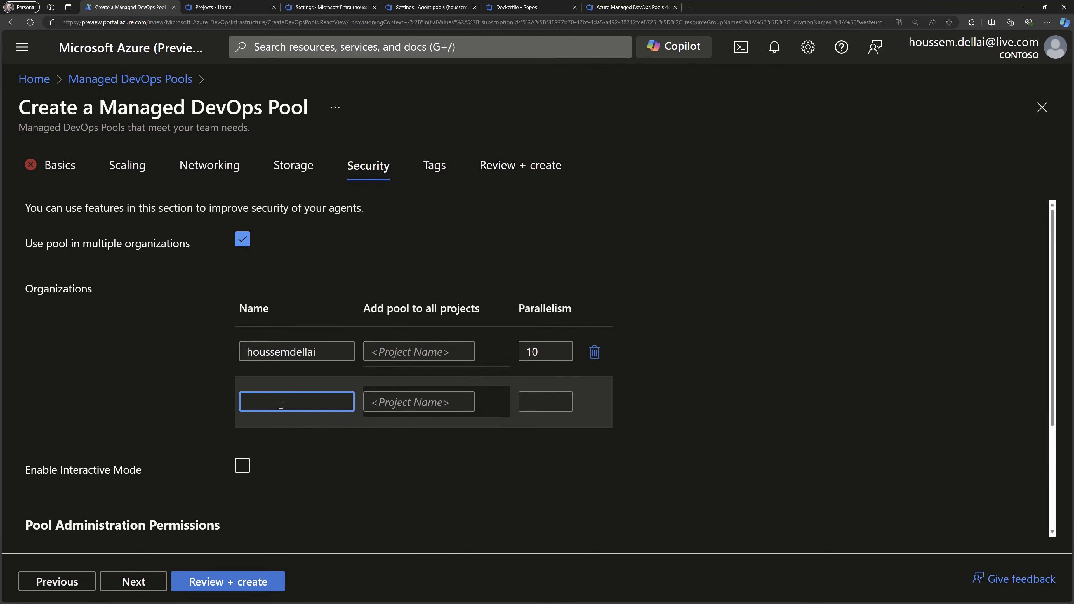
click(388, 404)
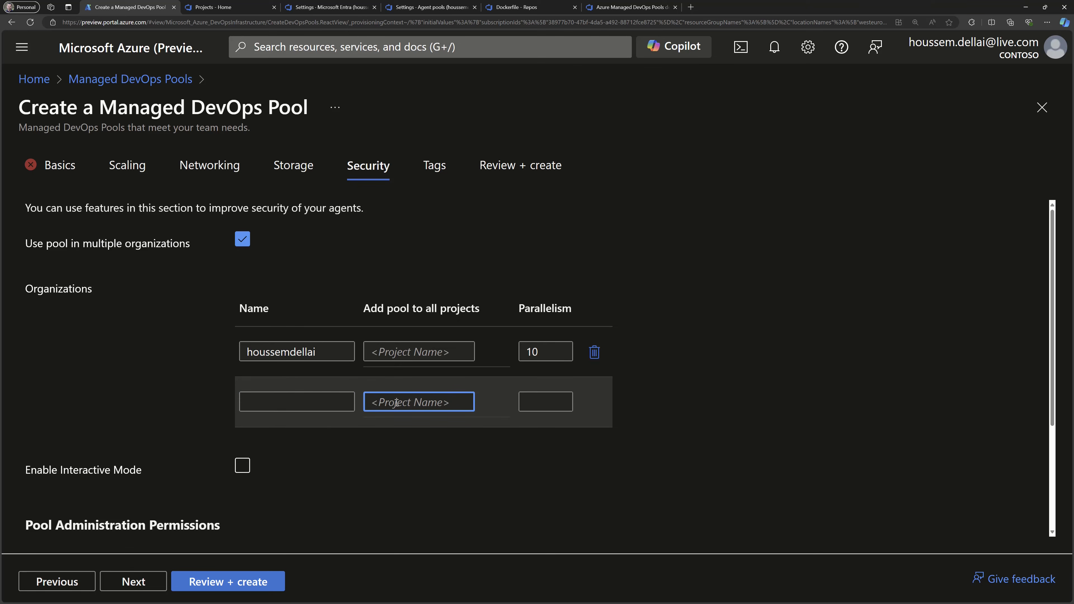
Inspect the organization's parallelism field and toggle Enable Interactive Mode on and back off in the security settings.
click(543, 353)
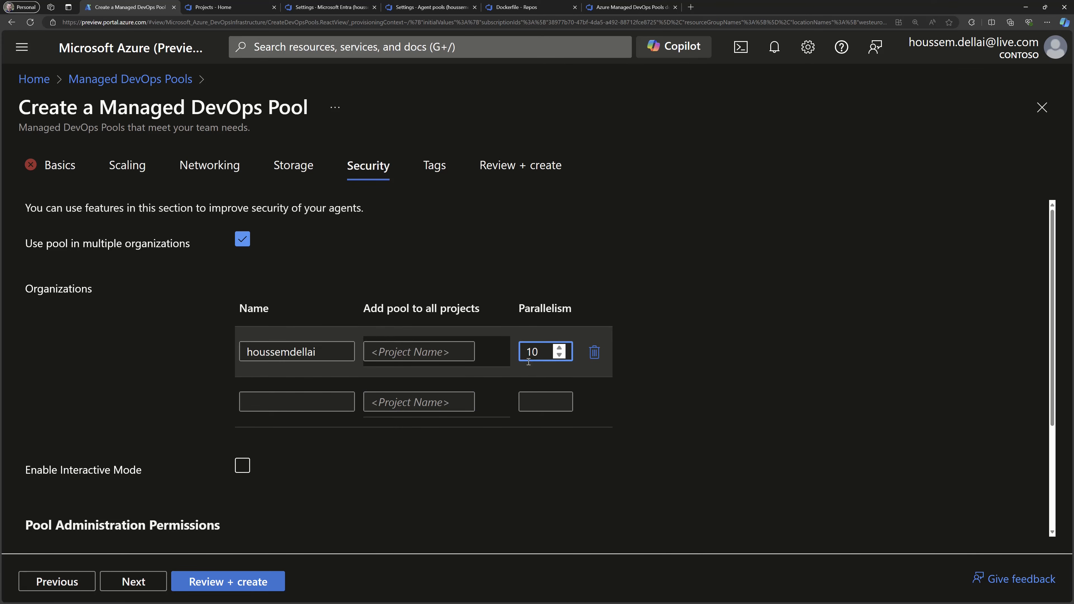
scroll(343, 475, down, 3)
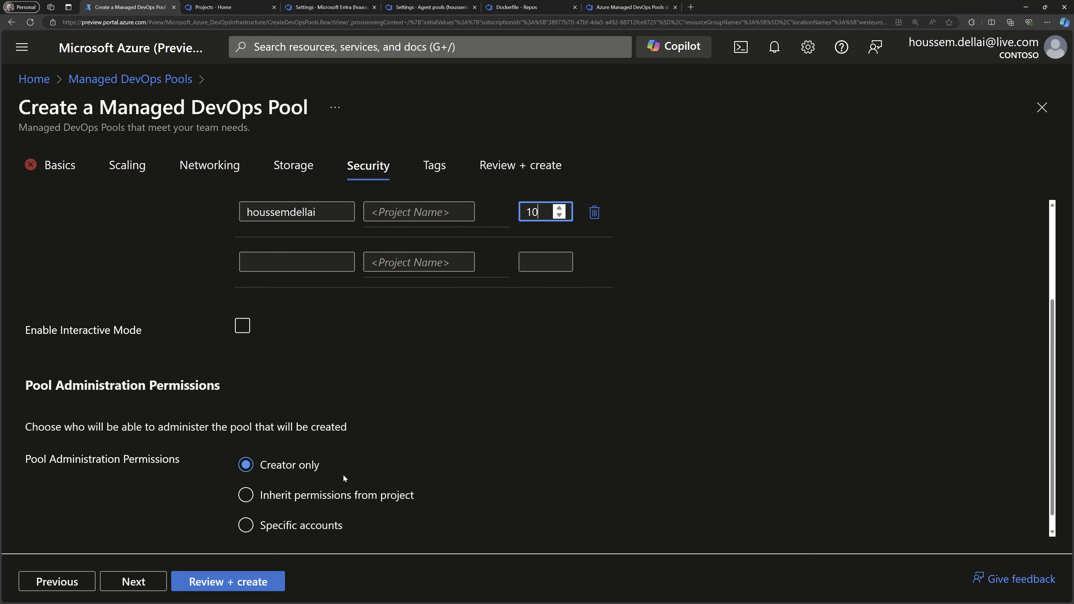
click(243, 329)
click(242, 330)
scroll(84, 394, down, 1)
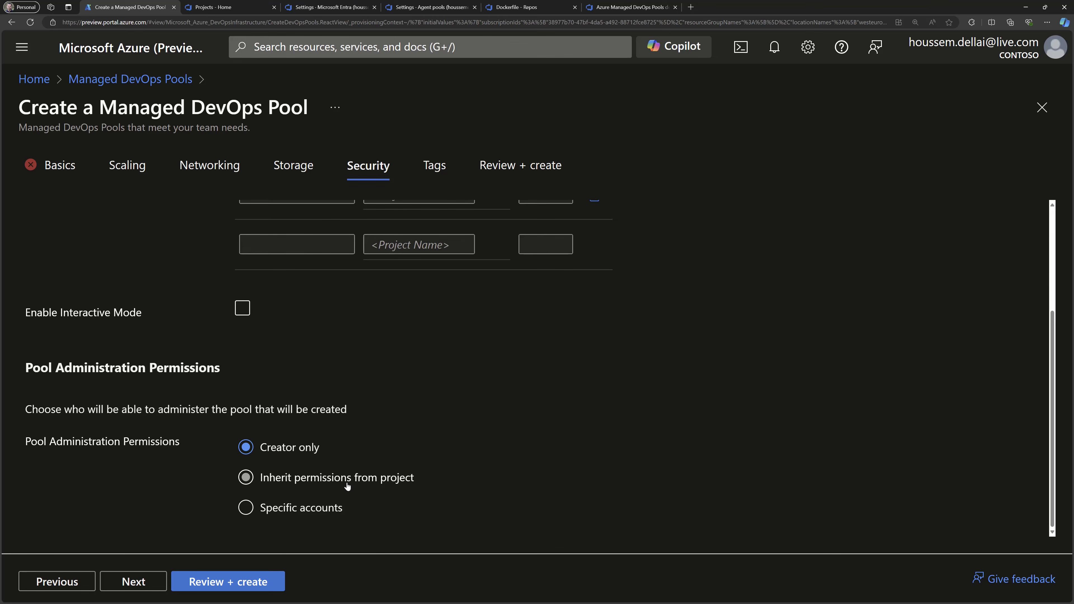
Preview the Specific accounts option for pool administration, return to Creator only, and open the pool's review page.
click(304, 506)
scroll(305, 506, down, 2)
scroll(298, 491, down, 3)
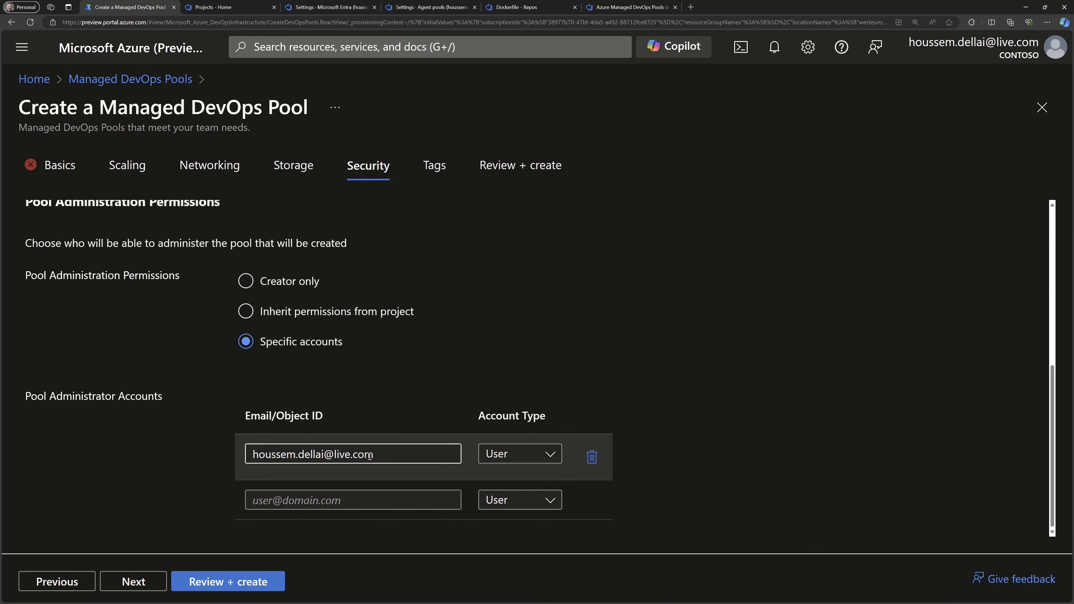
click(283, 287)
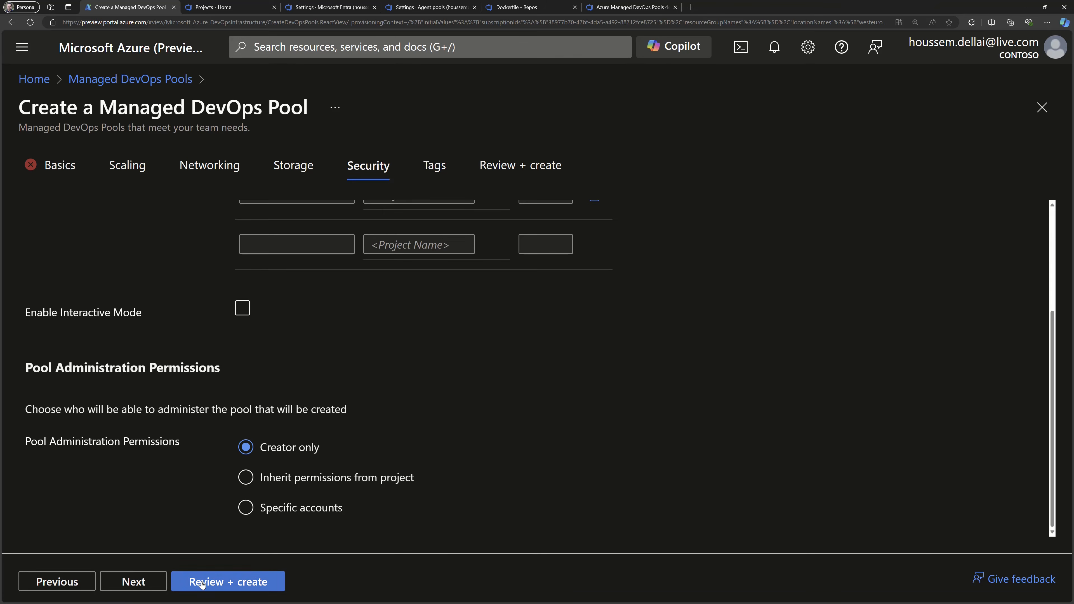
click(205, 582)
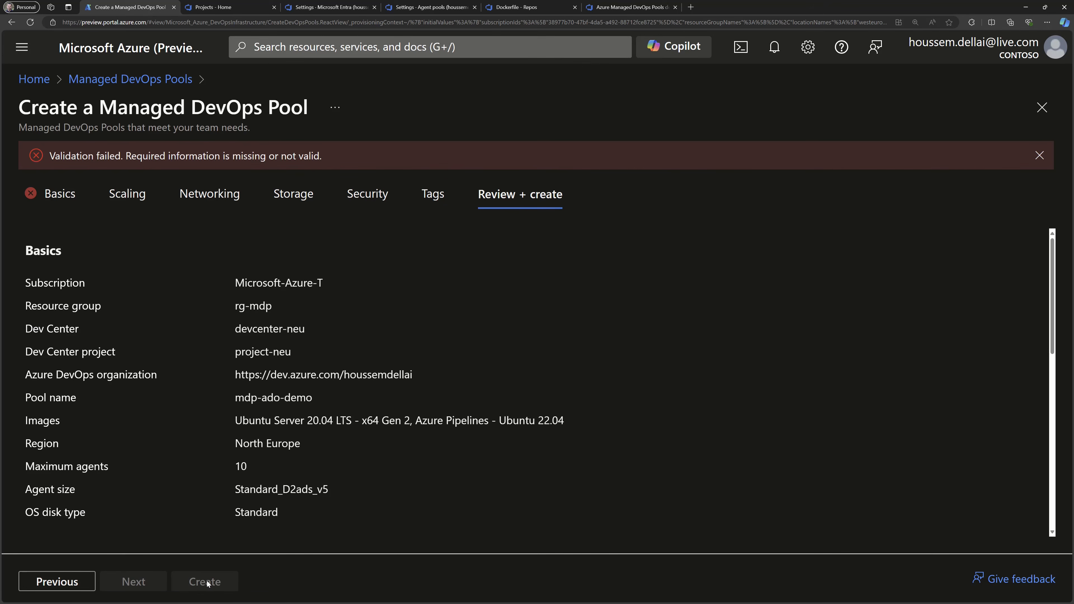
Leave the pool creation form and open the existing Managed DevOps Pool azure-mdp-neu in the resource group rg-mdp.
click(297, 48)
click(443, 308)
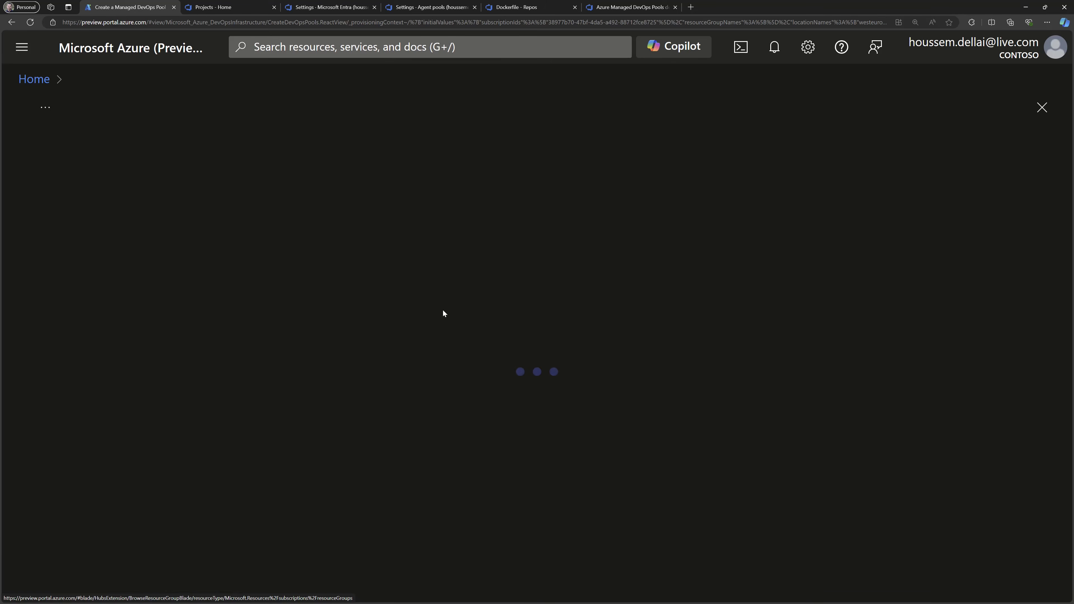
click(169, 367)
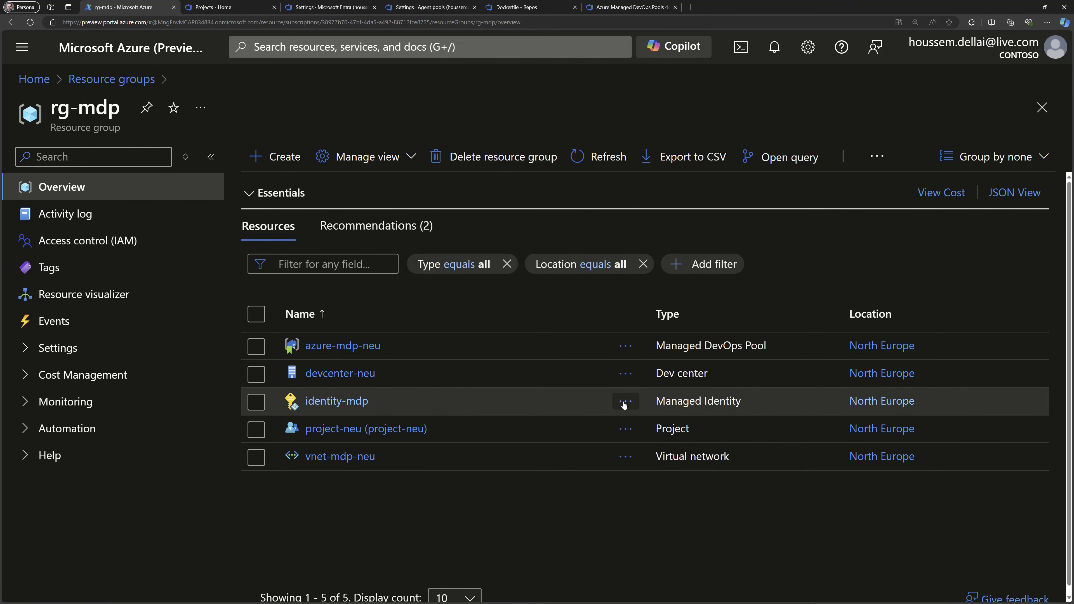
click(328, 403)
click(318, 346)
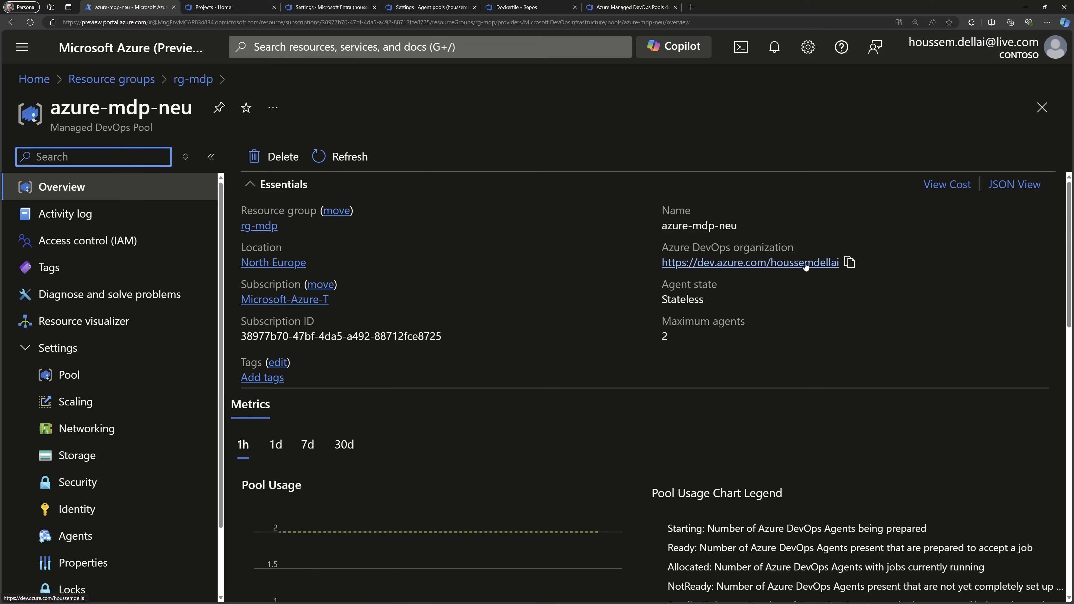
Examine the pool's overview metrics, including pool usage, provisioning health, request durations, failure stages and error codes.
scroll(294, 339, down, 3)
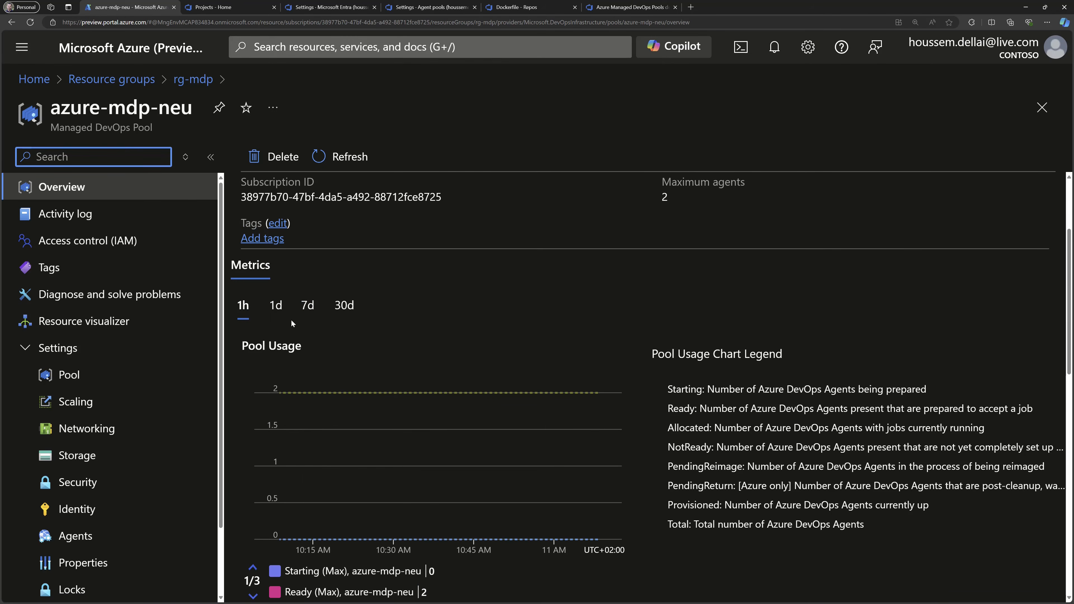
scroll(380, 402, down, 5)
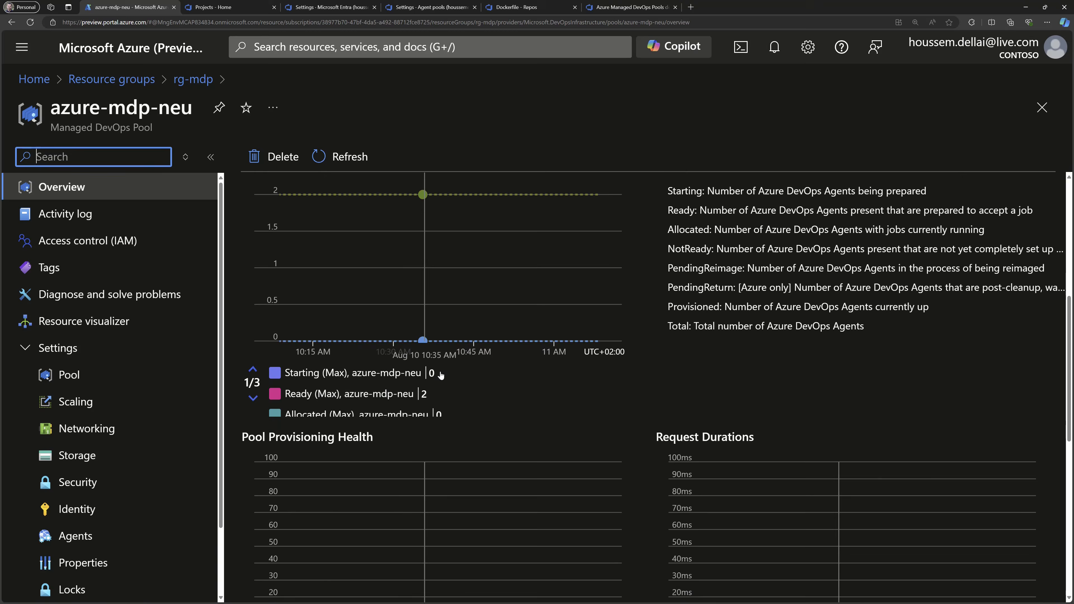
scroll(544, 381, down, 4)
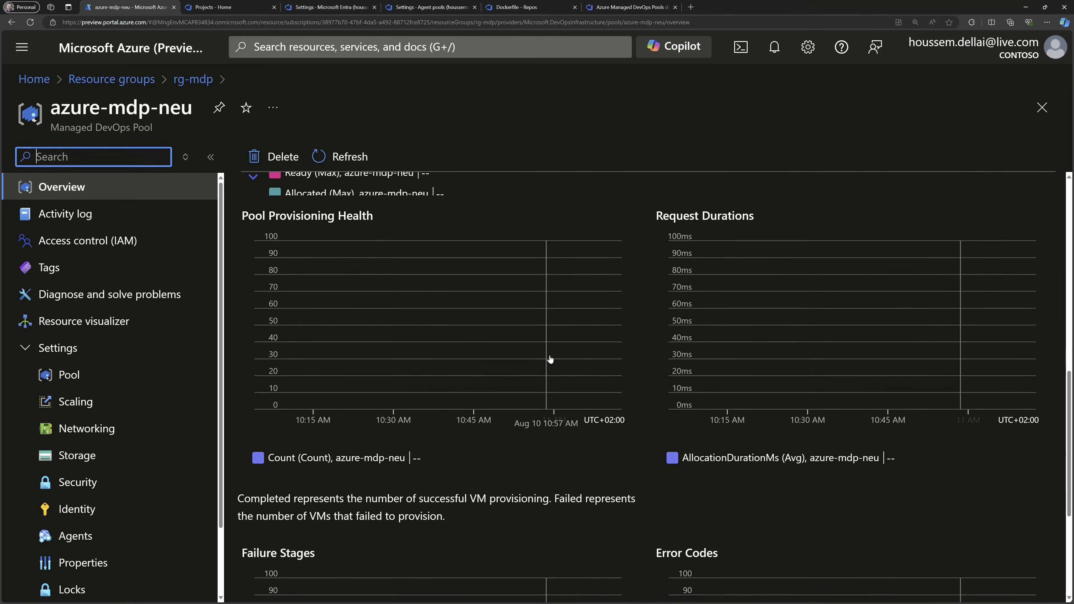
scroll(551, 359, down, 2)
scroll(558, 357, down, 3)
scroll(549, 376, up, 20)
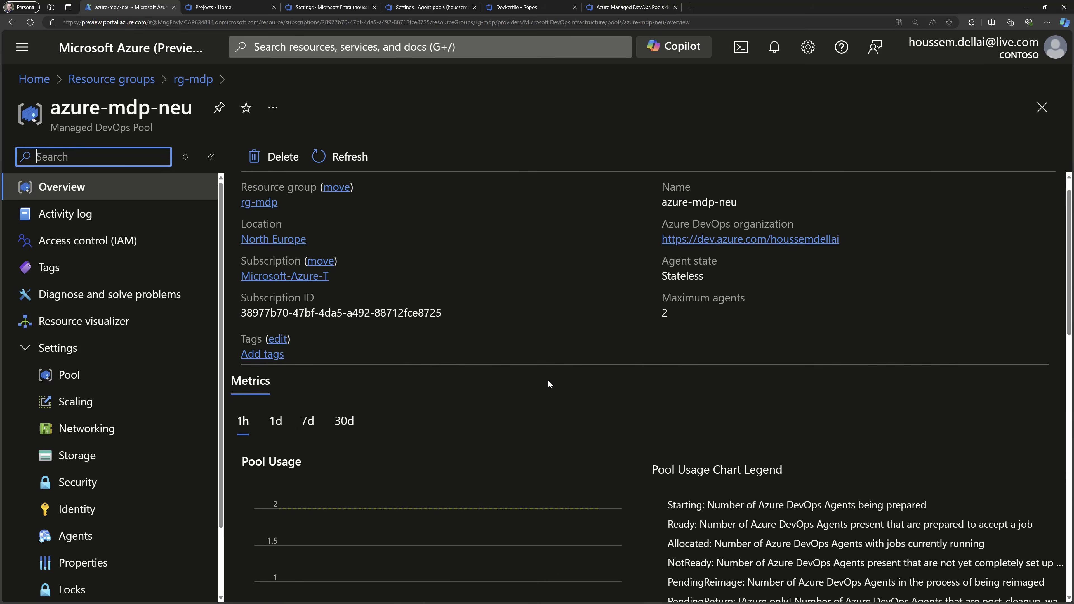
Review the pool's basic settings: Dev Center, project, Azure DevOps organization, maximum agents, agent size, OS disk type and images.
click(100, 377)
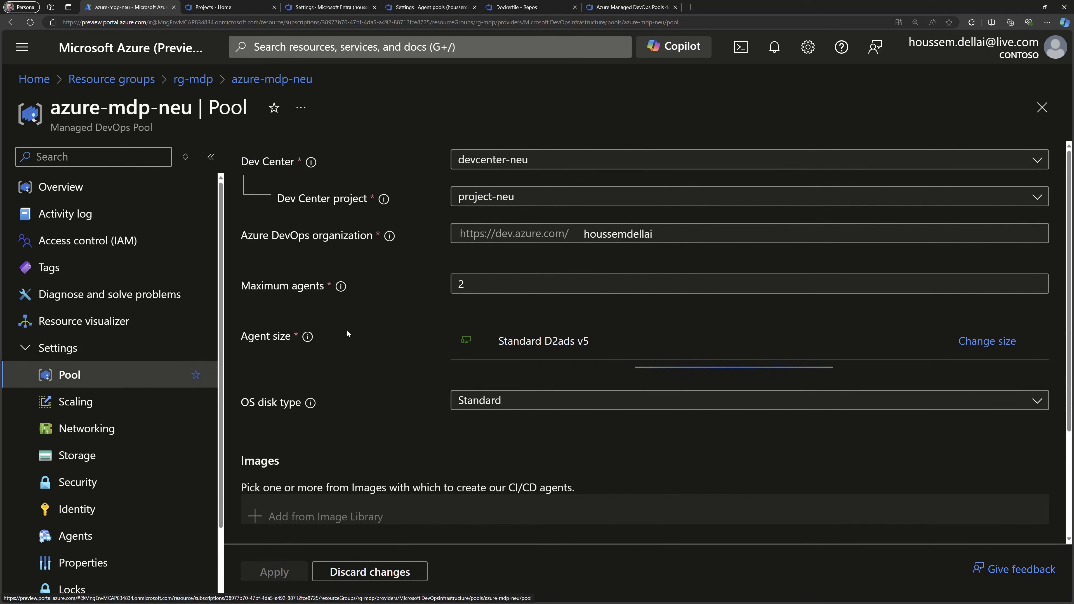
click(475, 161)
click(475, 161)
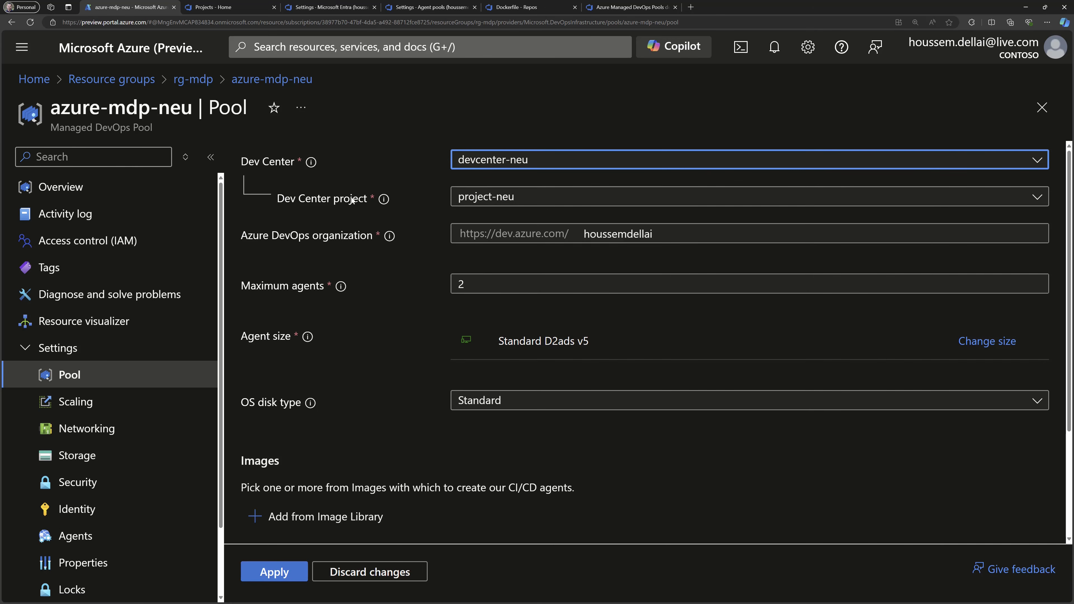
click(484, 163)
click(486, 183)
double_click(609, 233)
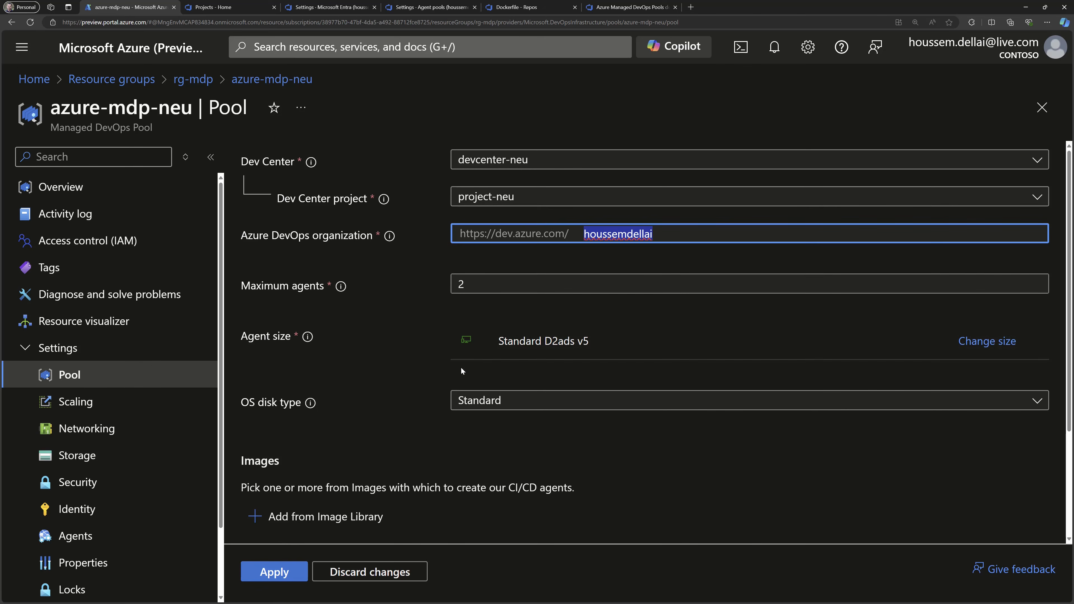
scroll(474, 432, down, 3)
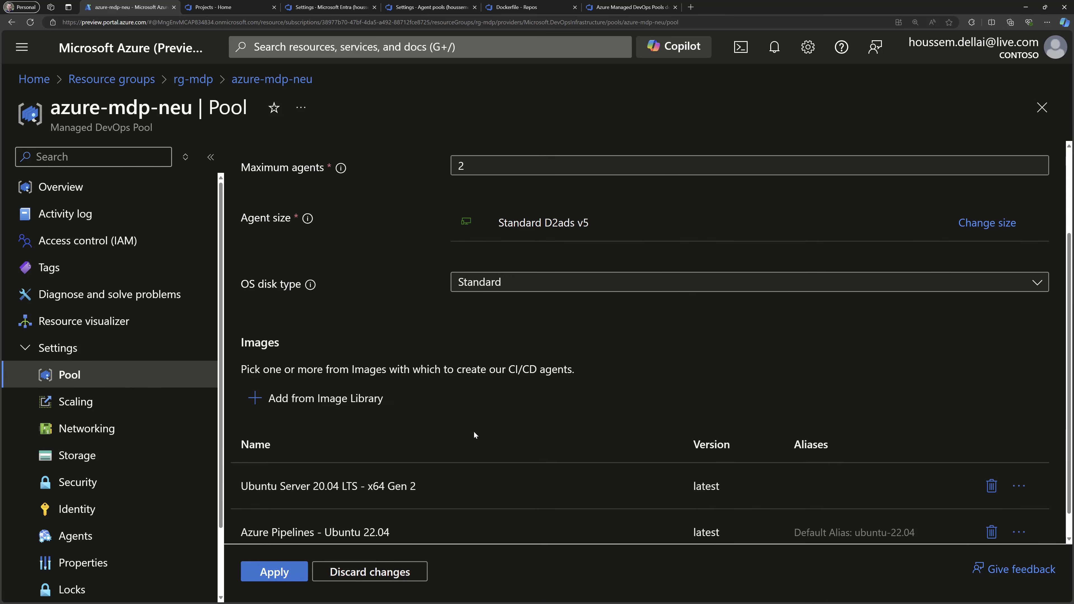
scroll(474, 433, down, 1)
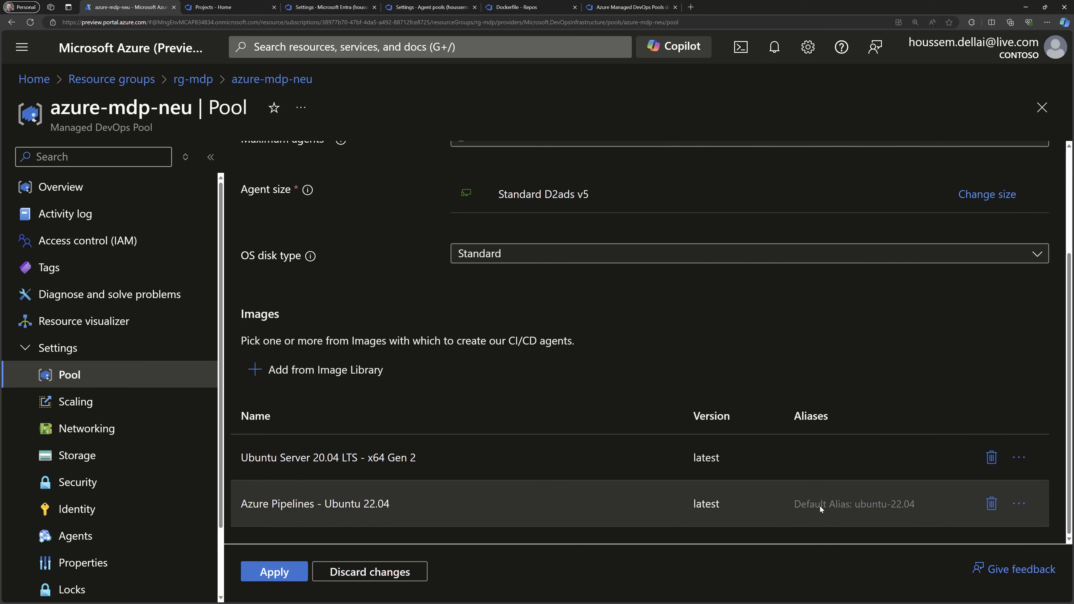
View the alias settings of the Azure Pipelines - Ubuntu 22.04 image and close them without adding an alias.
click(1019, 503)
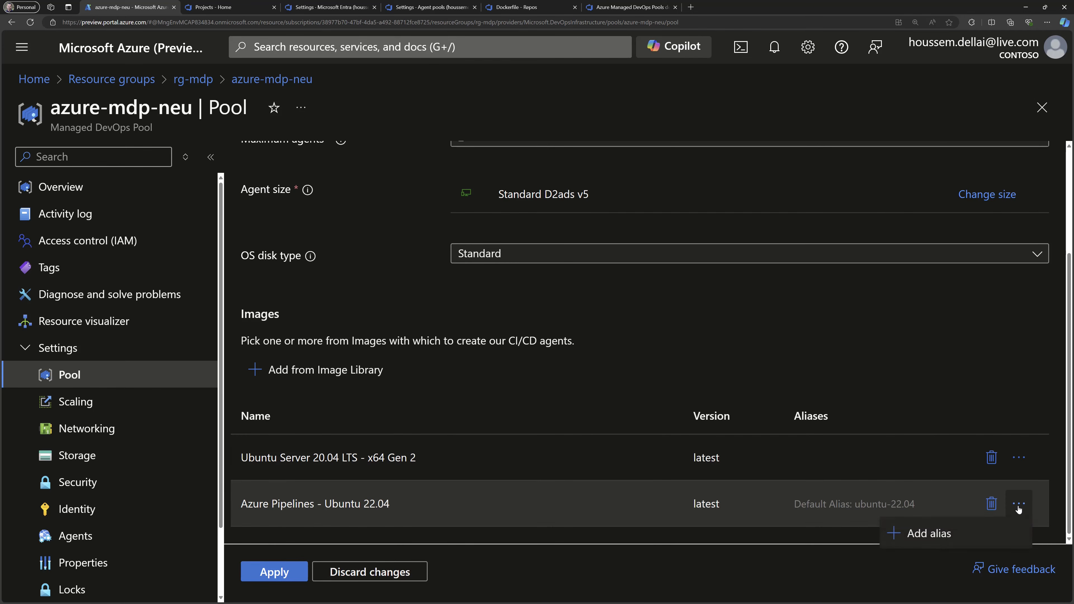
click(931, 534)
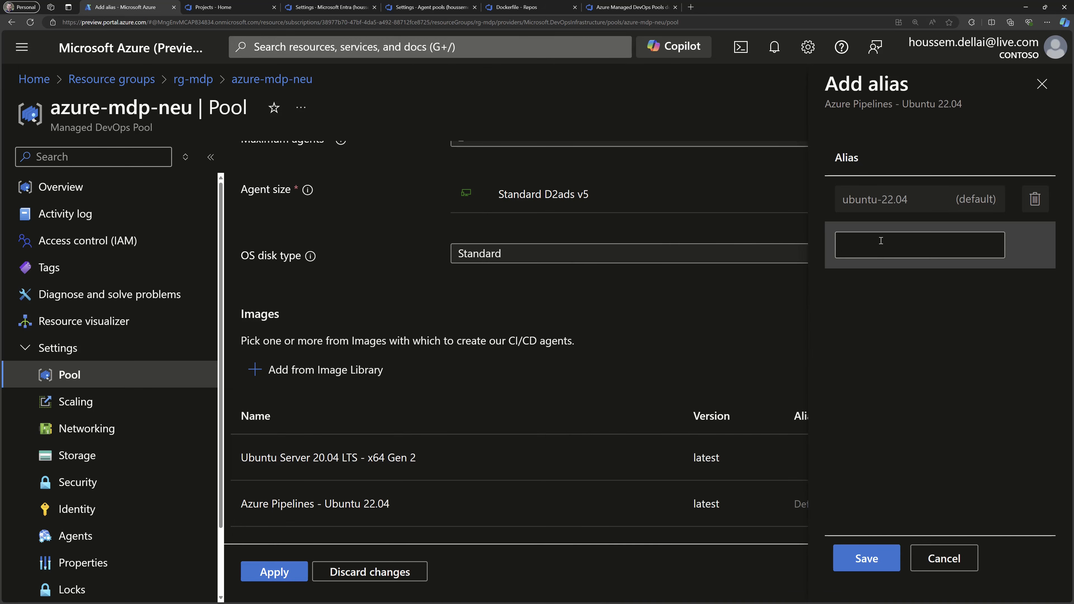
click(666, 339)
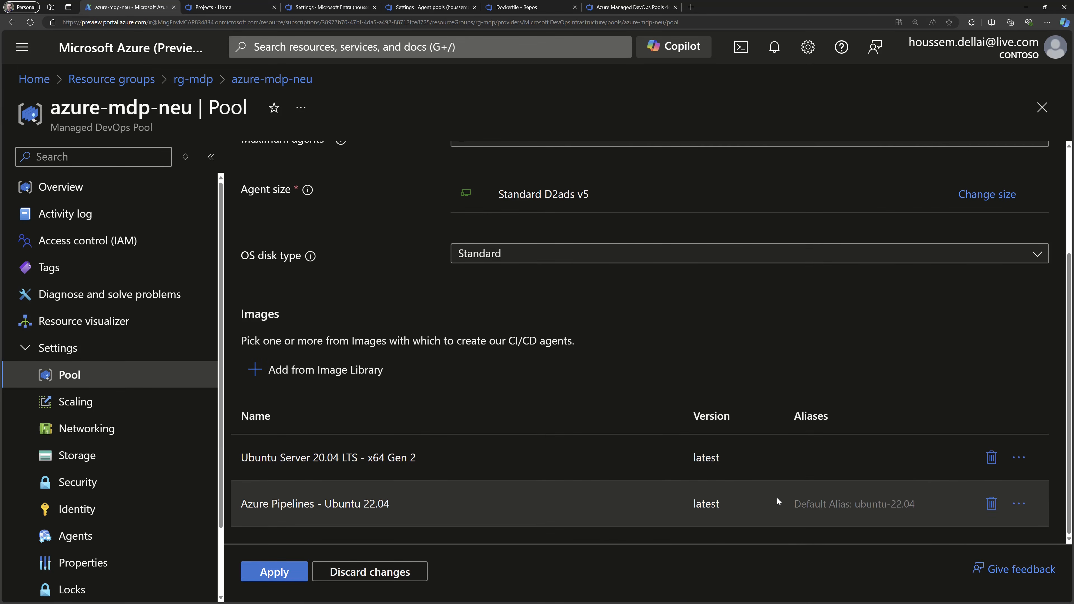
Review the pool's scaling settings, covering agent state, standby agent mode, pre-provisioning scheme and standby agent percentages.
click(77, 402)
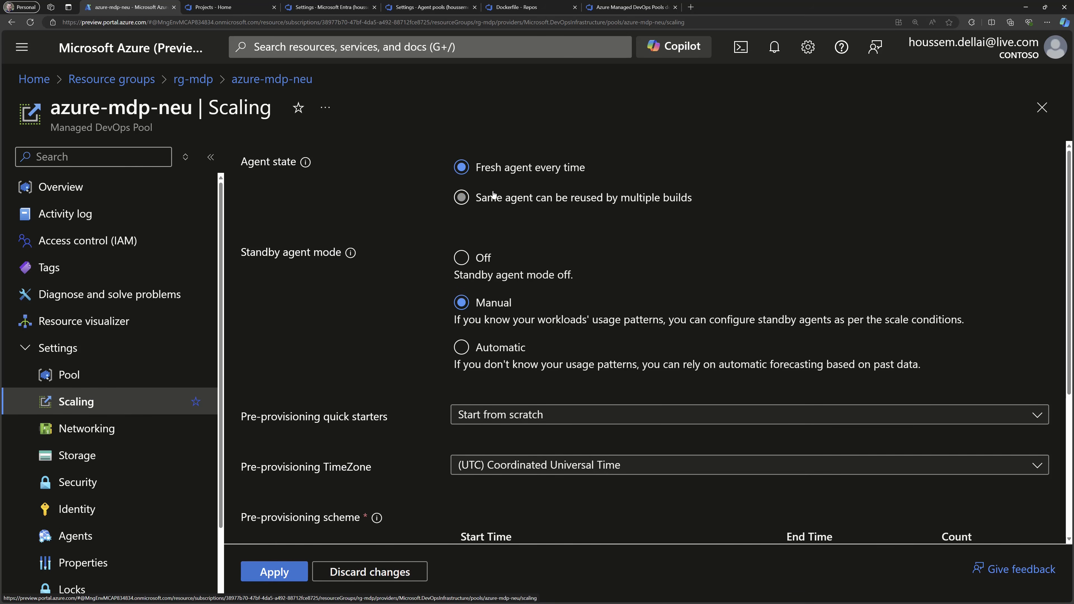
scroll(534, 239, down, 5)
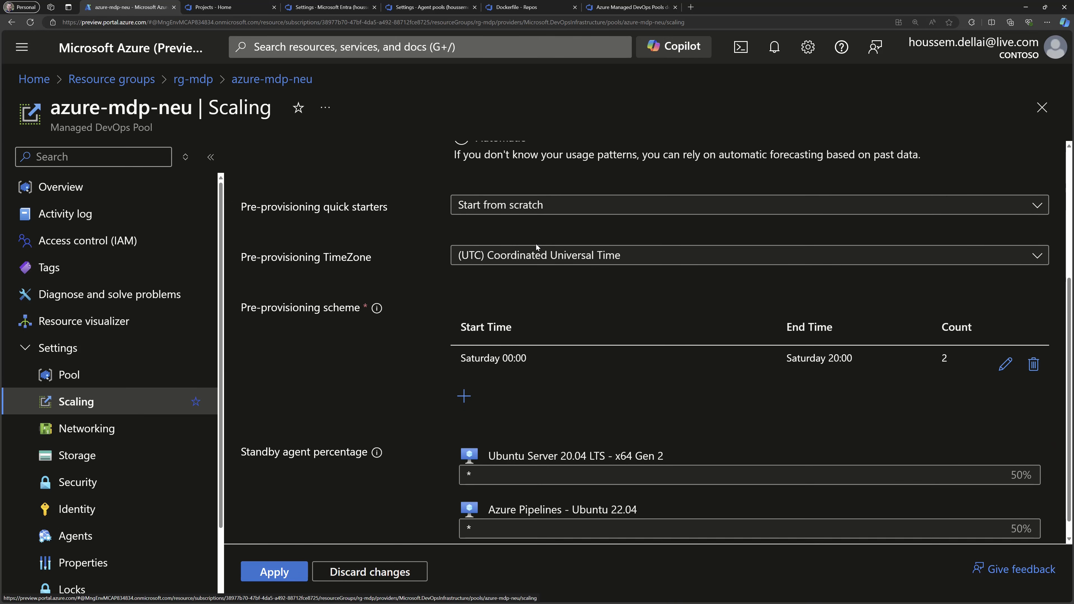
scroll(536, 244, down, 1)
scroll(594, 418, up, 5)
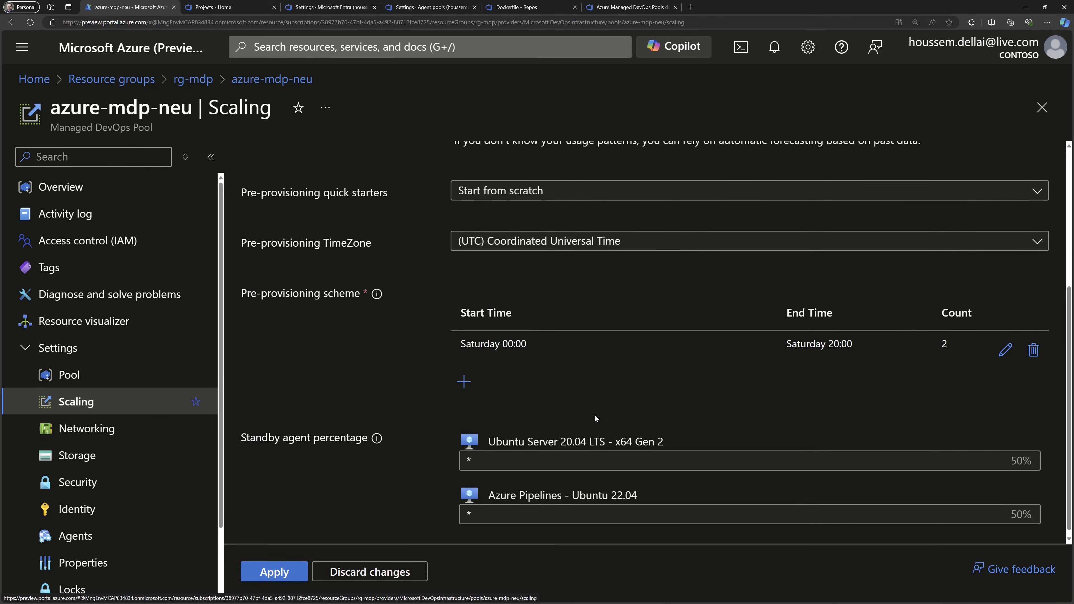
Inspect the pool's subnet resource configuration in the networking settings, then view its storage settings.
click(86, 429)
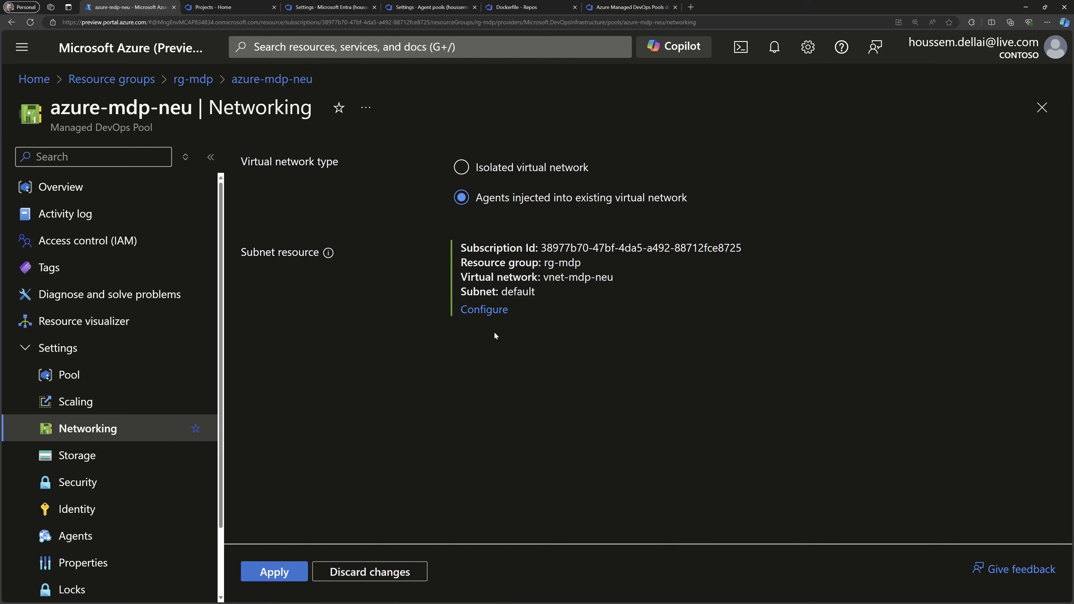
click(476, 311)
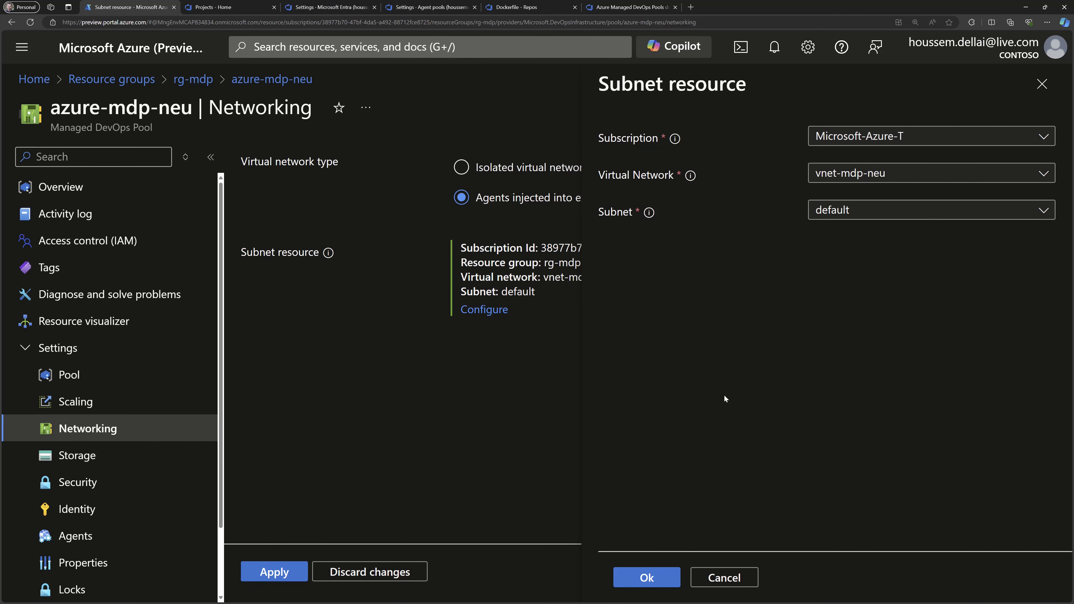
click(119, 459)
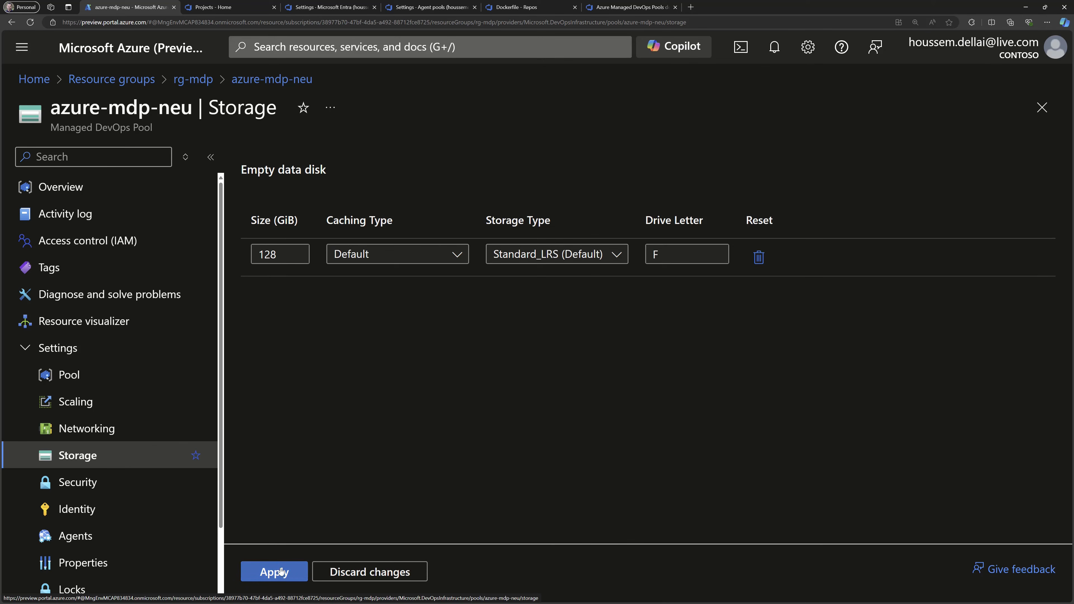
In the pool's security settings, toggle multiple-organization use on and back off, and inspect the assigned project name.
click(106, 484)
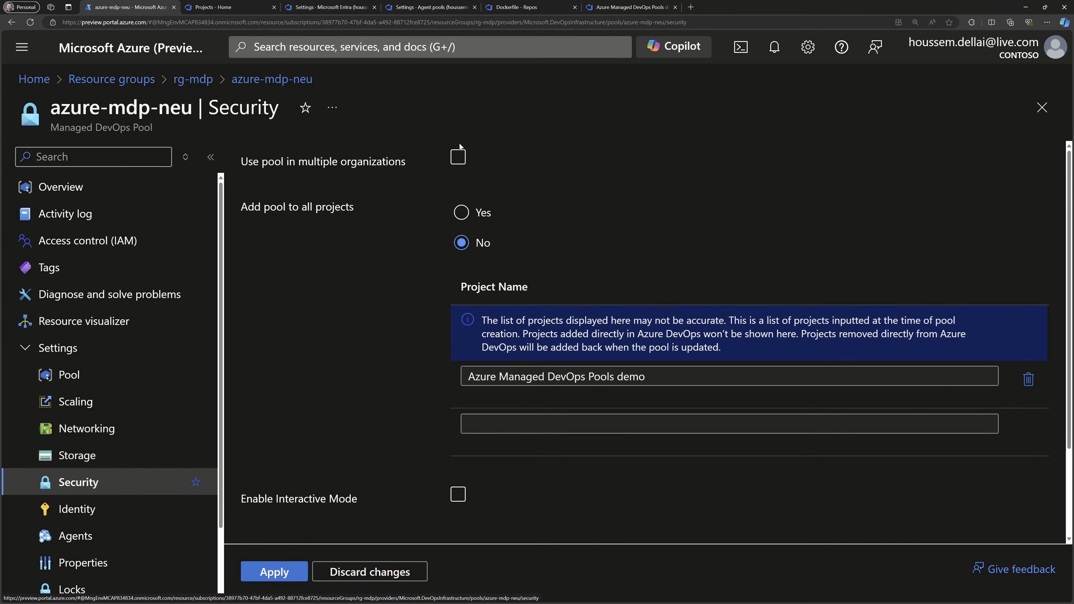
click(458, 160)
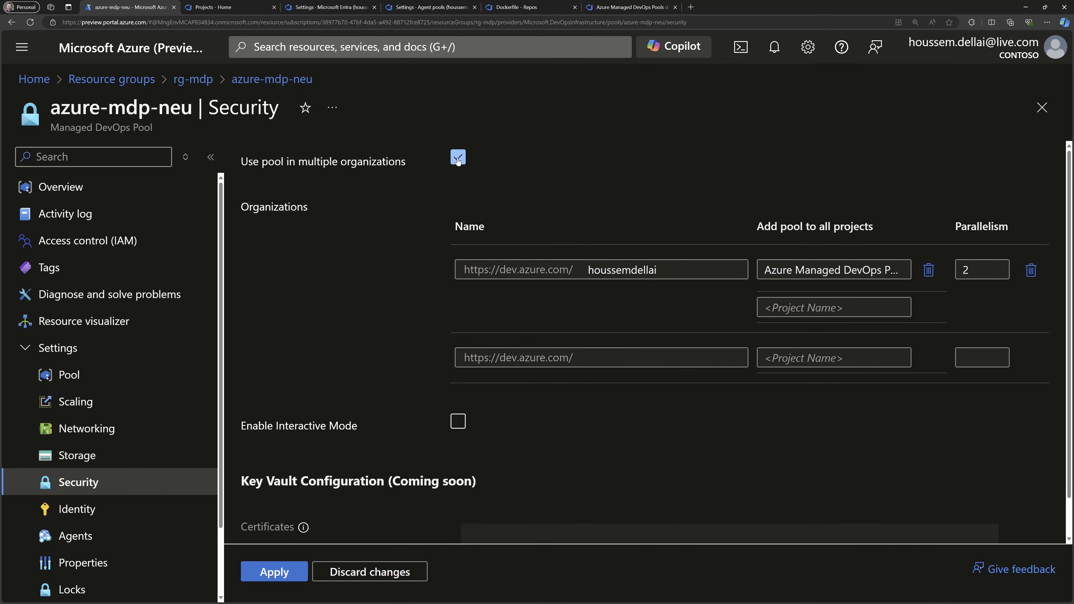
click(458, 160)
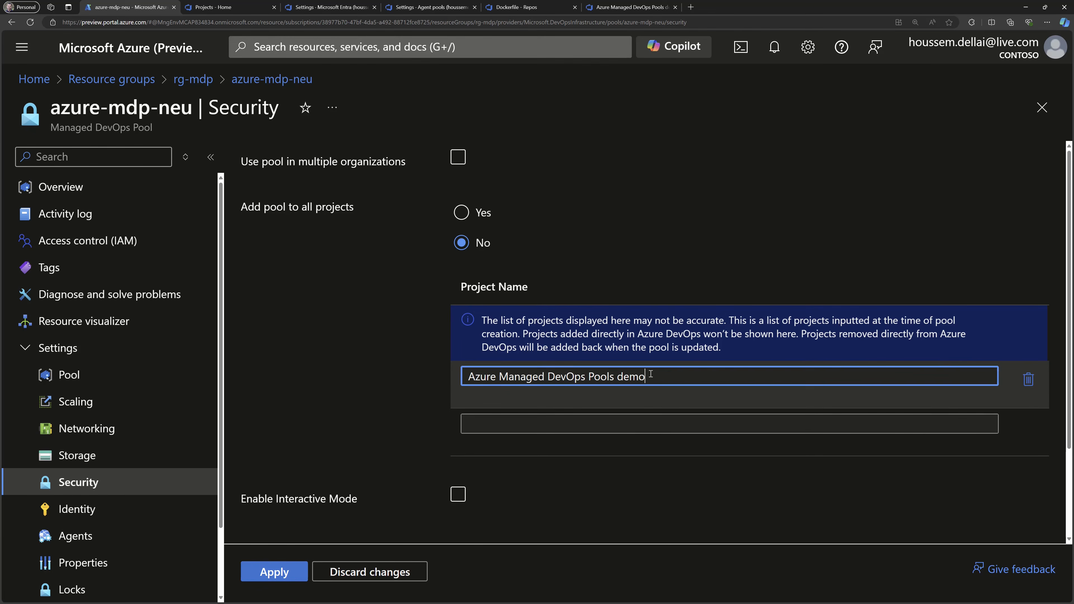
drag(646, 376, 444, 381)
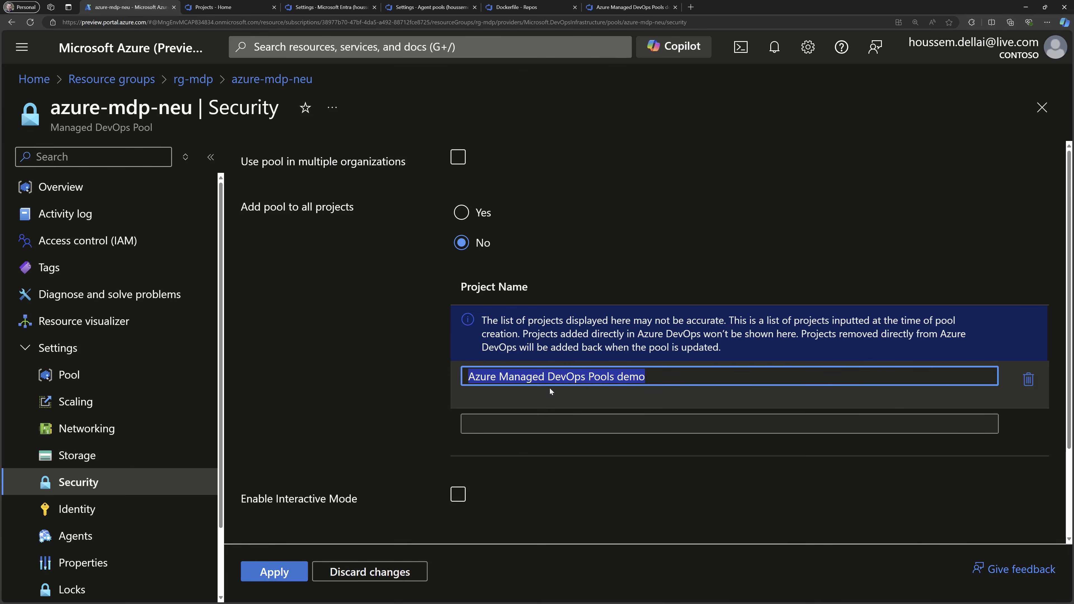
Check the pool's user-assigned managed identity and view the list of its agents with their images and status.
click(123, 511)
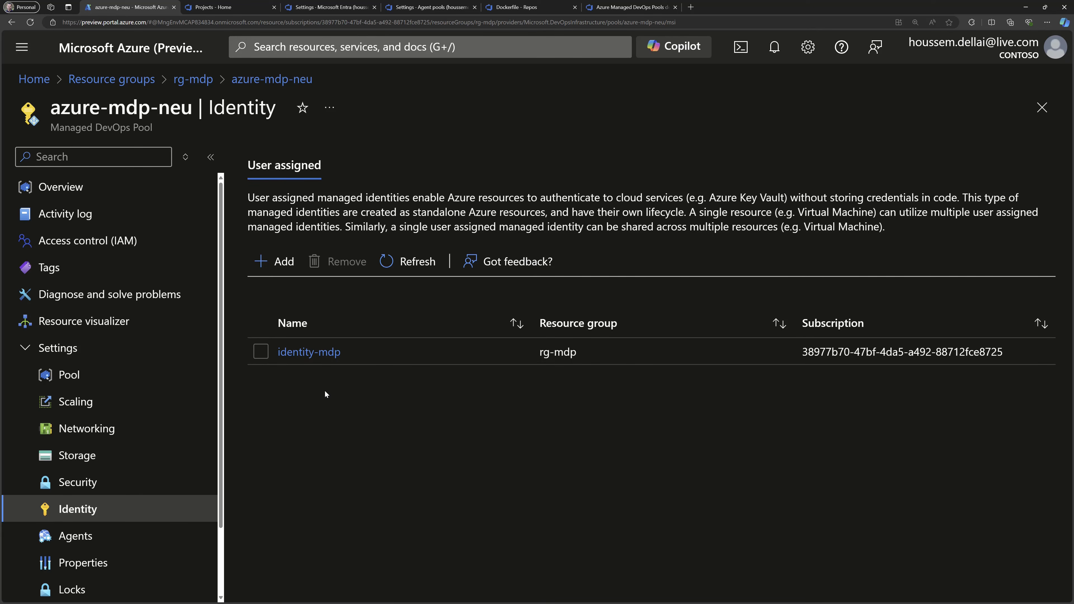
click(101, 539)
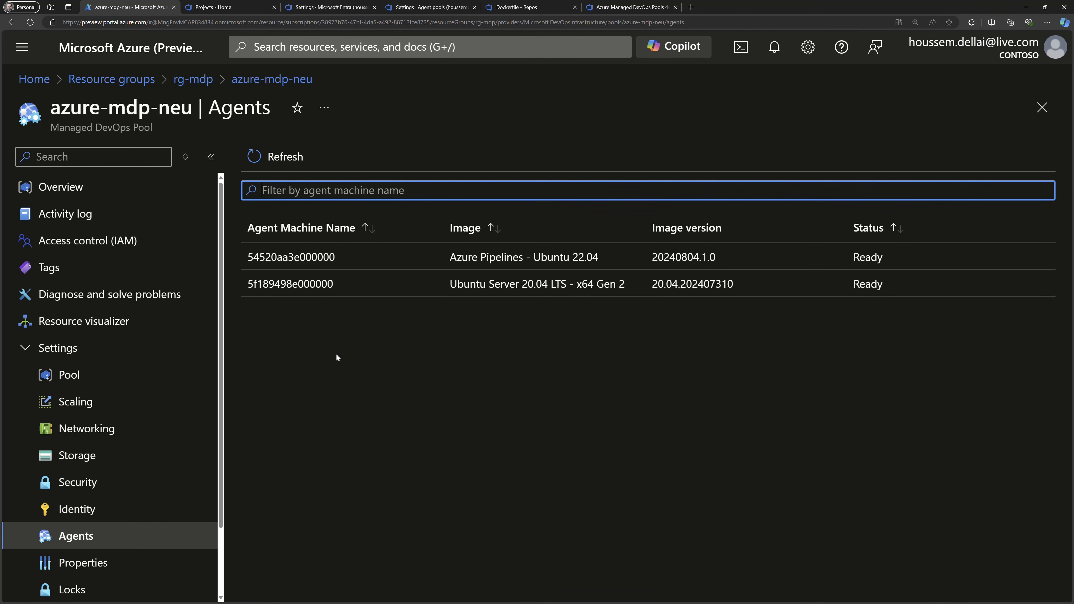
click(432, 373)
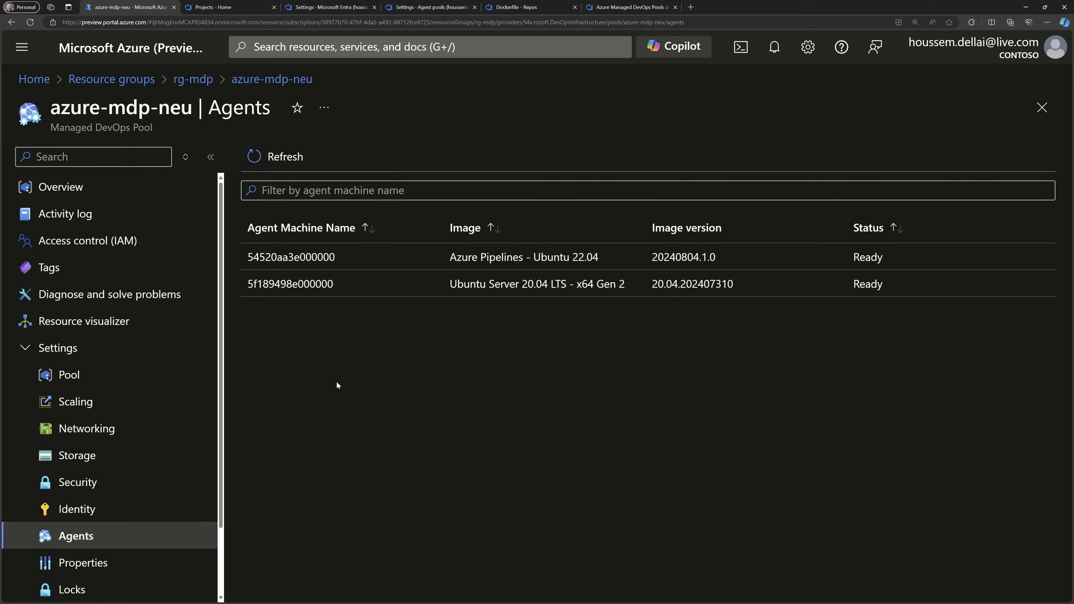
In the Azure DevOps organization settings, open the agent pools and view the job history of azure-mdp-neu.
click(274, 7)
click(228, 8)
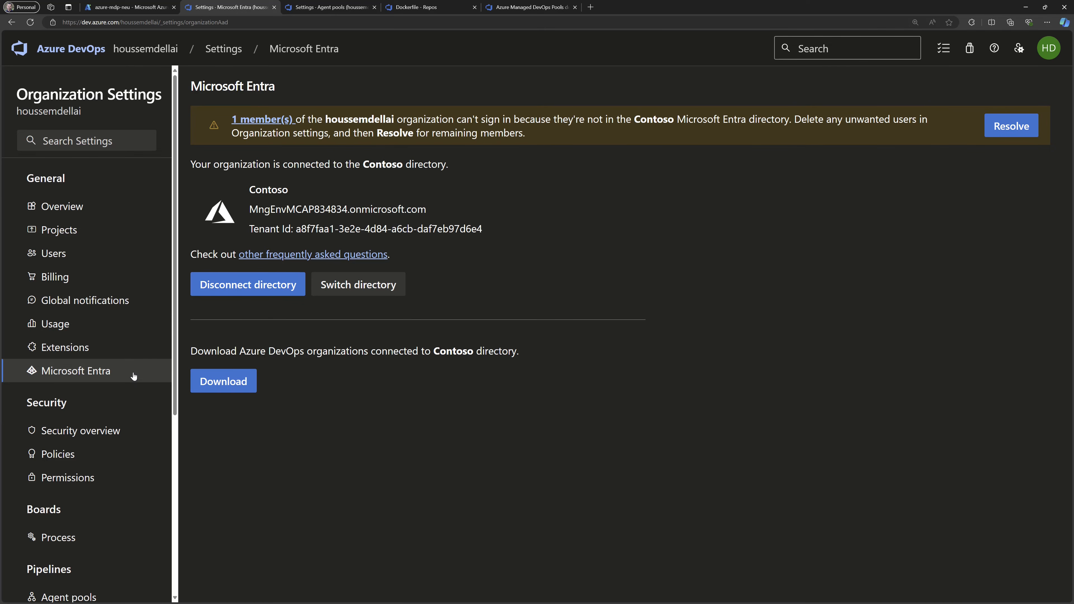
scroll(134, 384, down, 2)
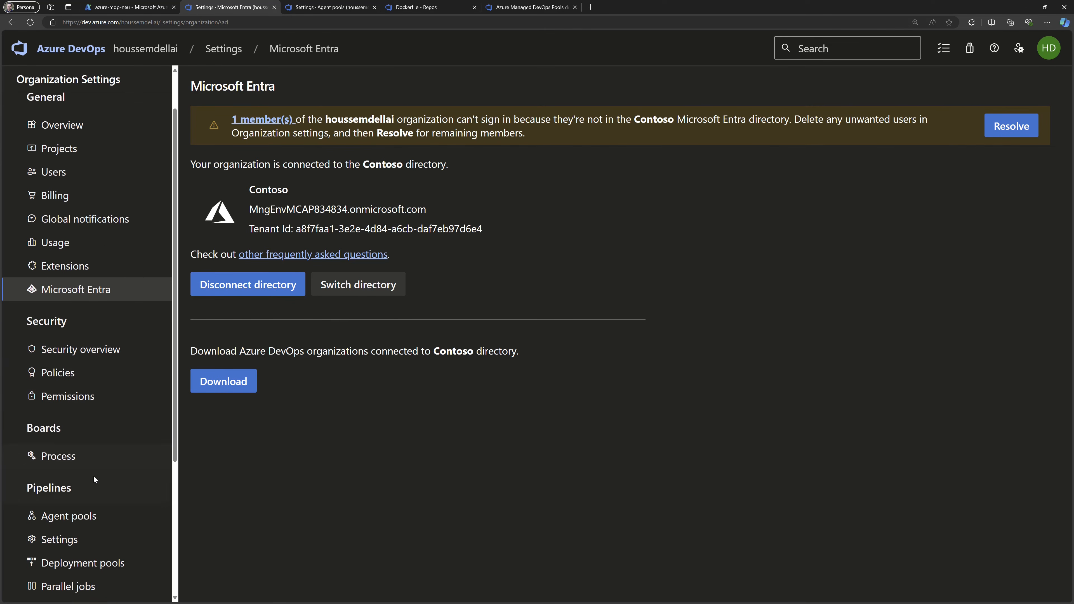
click(80, 516)
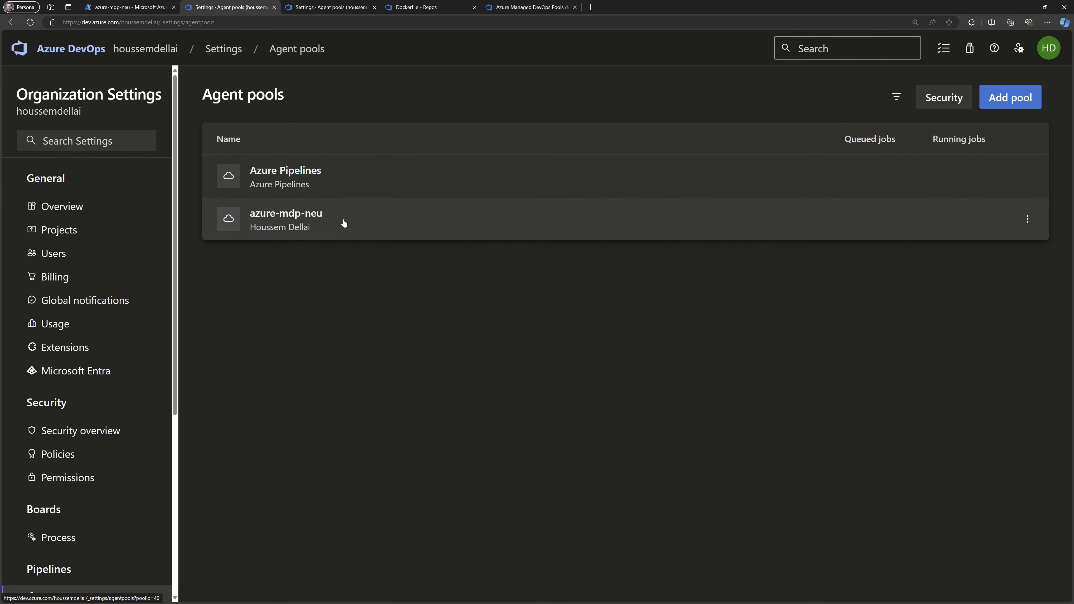
click(344, 223)
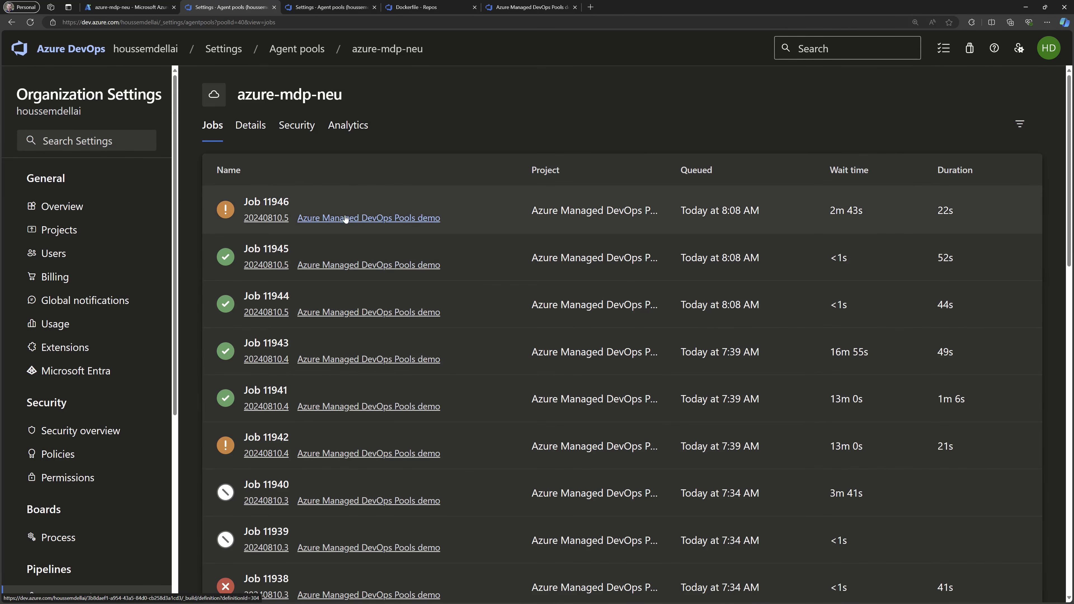
key(alt+Left)
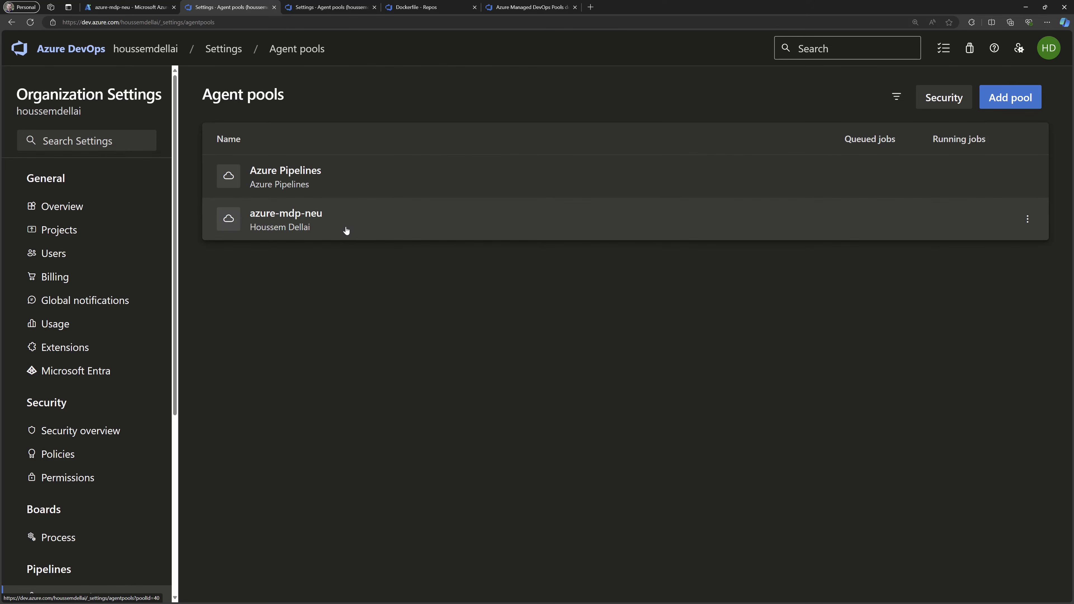
Look through main.py, the Dockerfile and azure-pipelines.yml in the Azure Managed DevOps Pools demo repository.
click(317, 11)
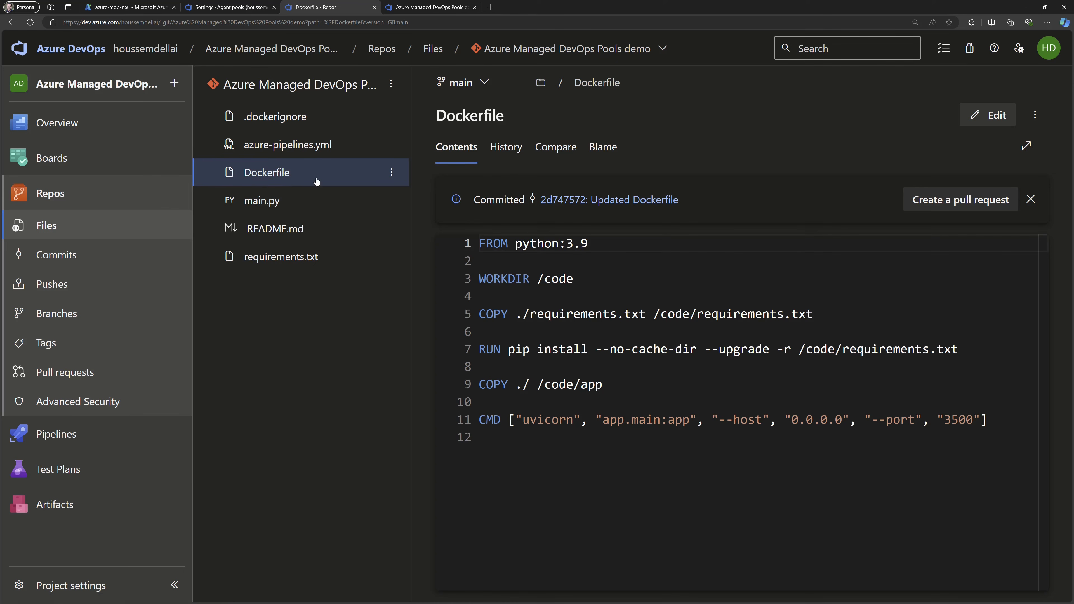
click(260, 203)
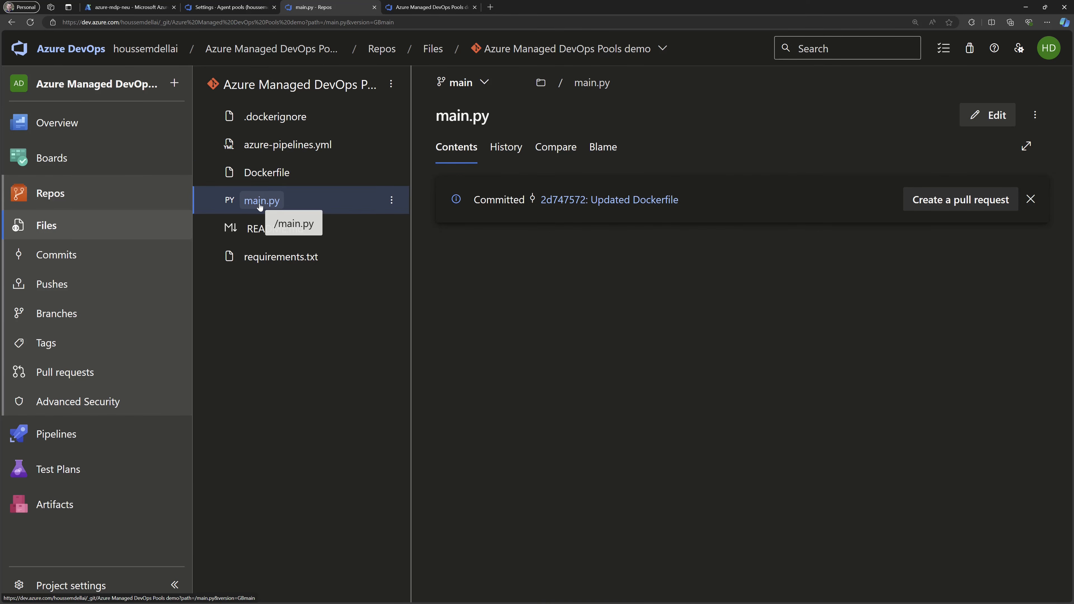
scroll(625, 458, down, 1)
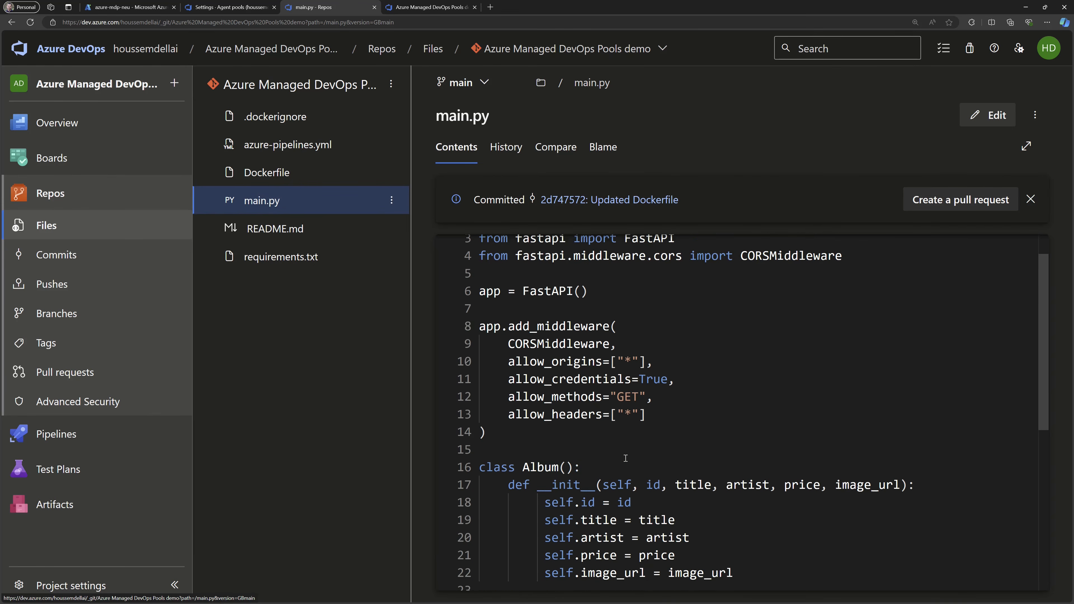
scroll(626, 458, up, 1)
click(270, 173)
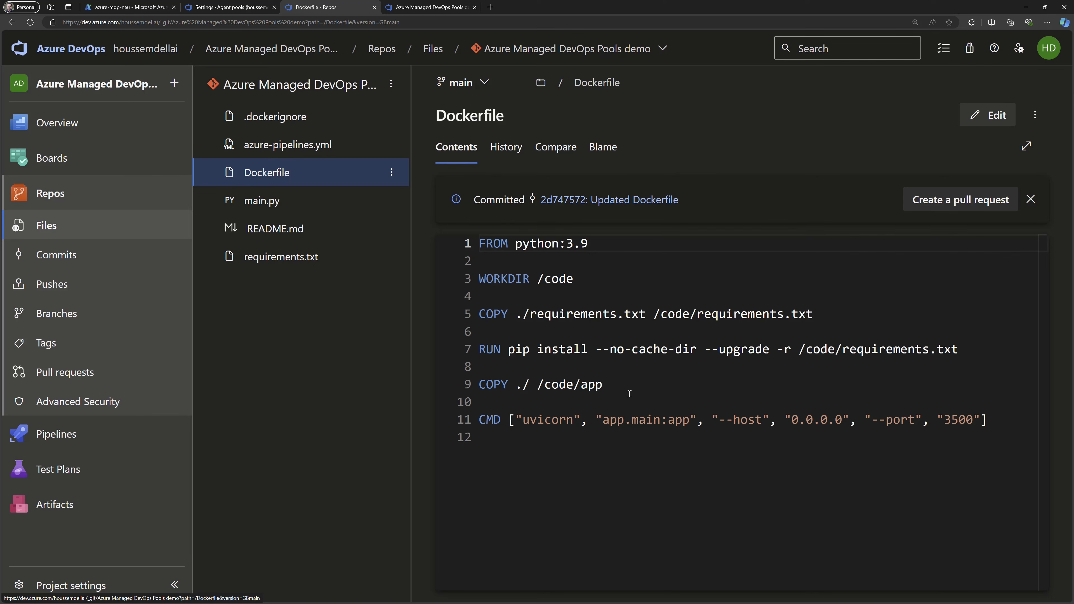
click(365, 154)
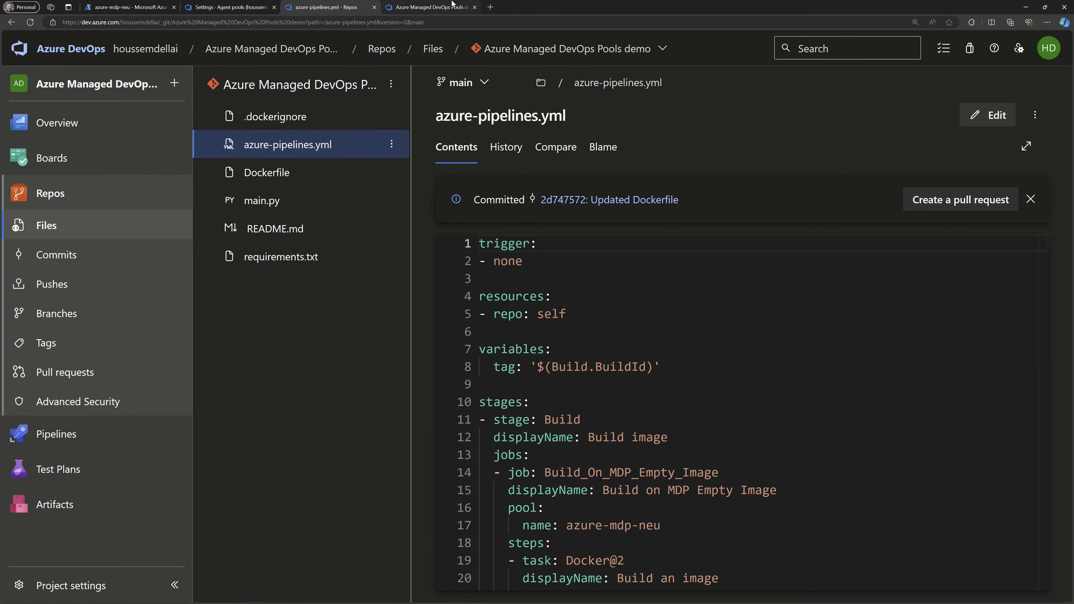
In the pipeline editor, examine the Build_On_MDP_Empty_Image job's Docker task and pool name, comparing the latter with the organization's agent pools.
click(444, 5)
click(422, 263)
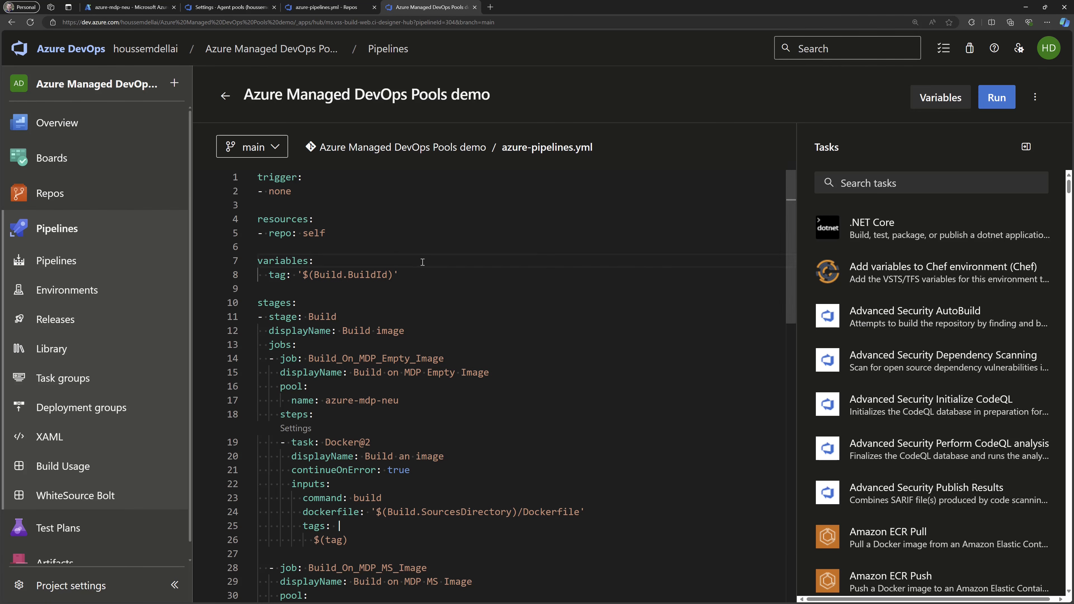
scroll(302, 384, down, 1)
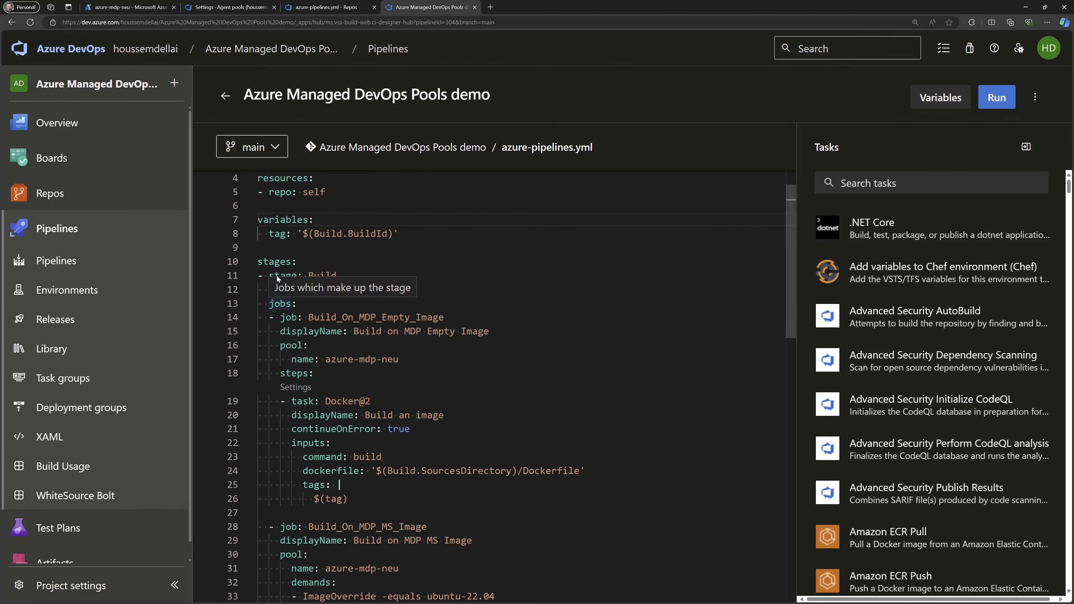
double_click(279, 304)
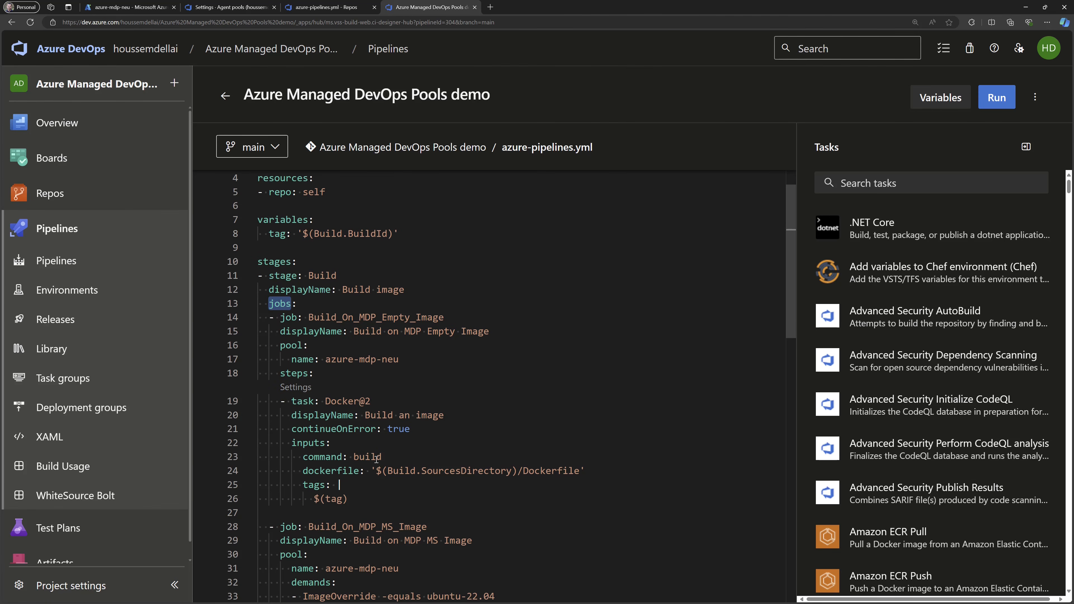
scroll(377, 459, down, 7)
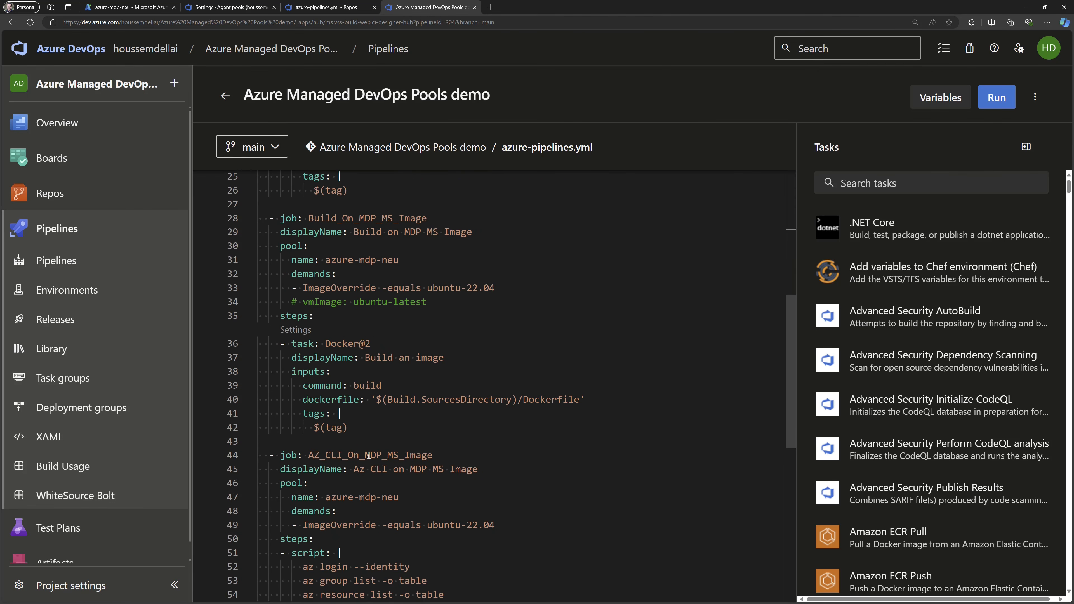
scroll(368, 455, up, 7)
drag(398, 348, 227, 338)
mouse_move(342, 355)
mouse_down()
mouse_move(405, 348)
mouse_move(322, 351)
mouse_up()
click(257, 6)
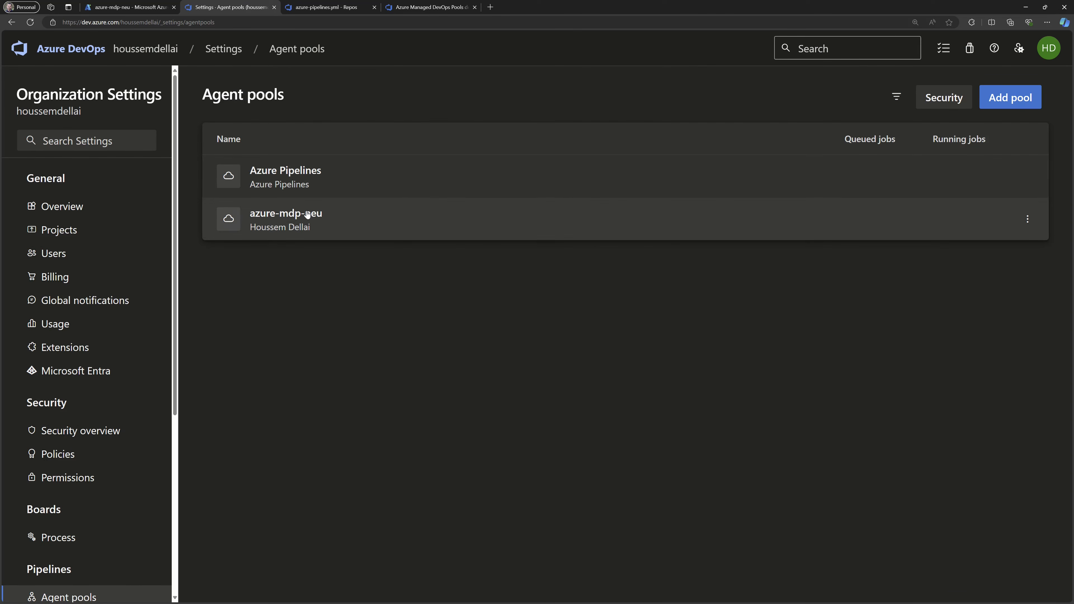
click(411, 7)
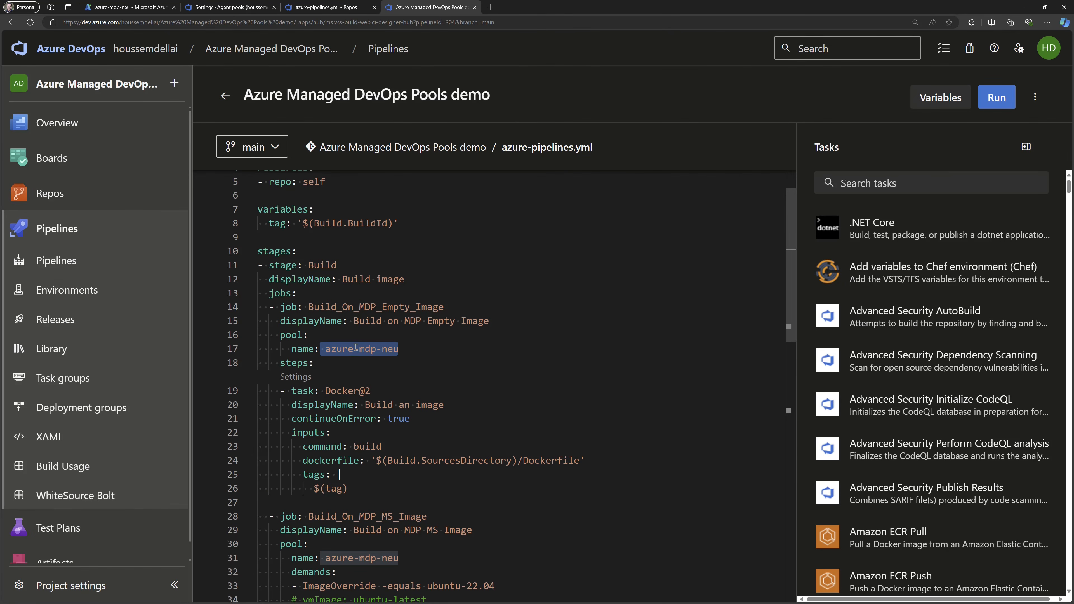
double_click(341, 390)
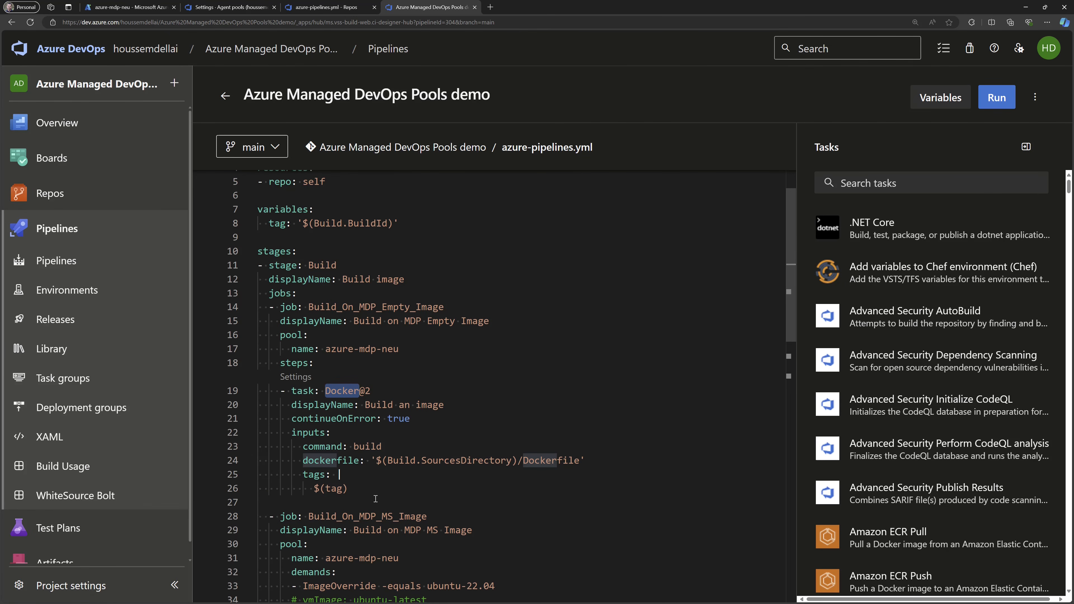
Examine the Build_On_MDP_MS_Image job's pool name and its ImageOverride demand for ubuntu-22.04.
scroll(375, 499, down, 3)
scroll(354, 466, down, 2)
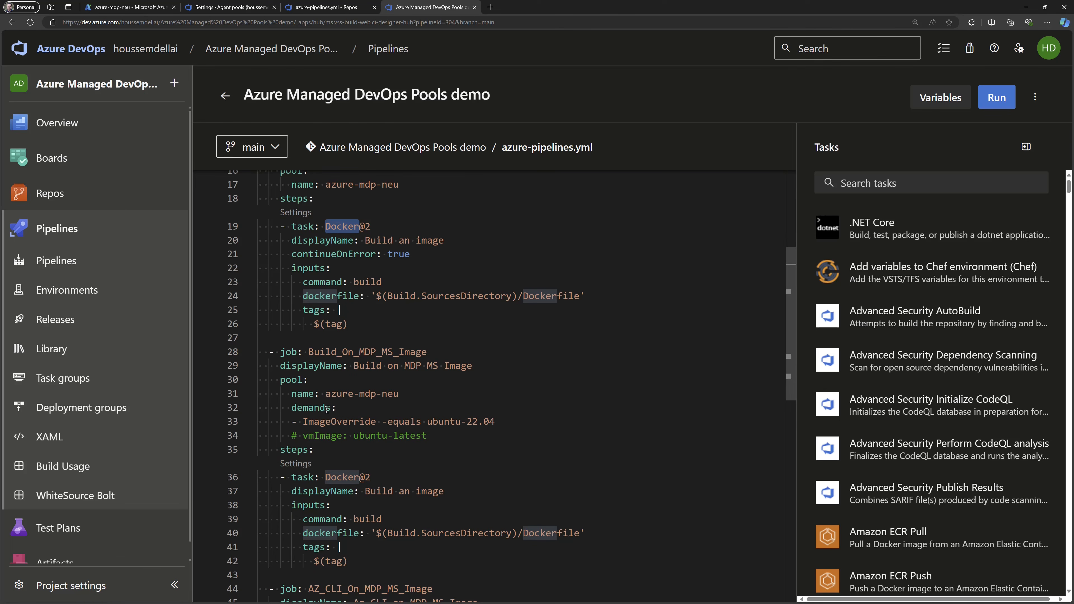
drag(325, 394, 415, 390)
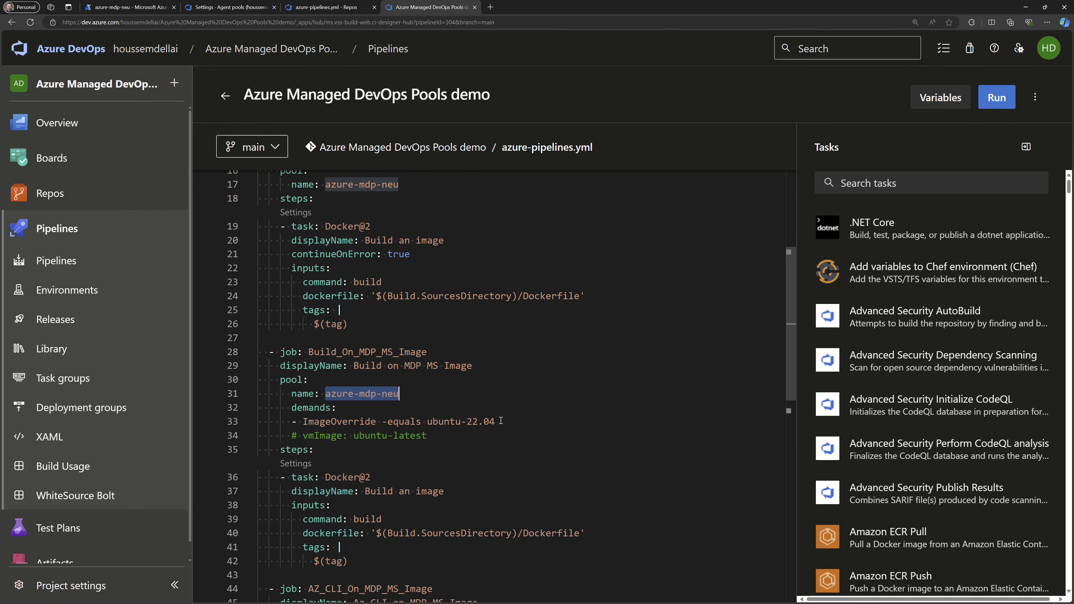
drag(495, 422, 249, 413)
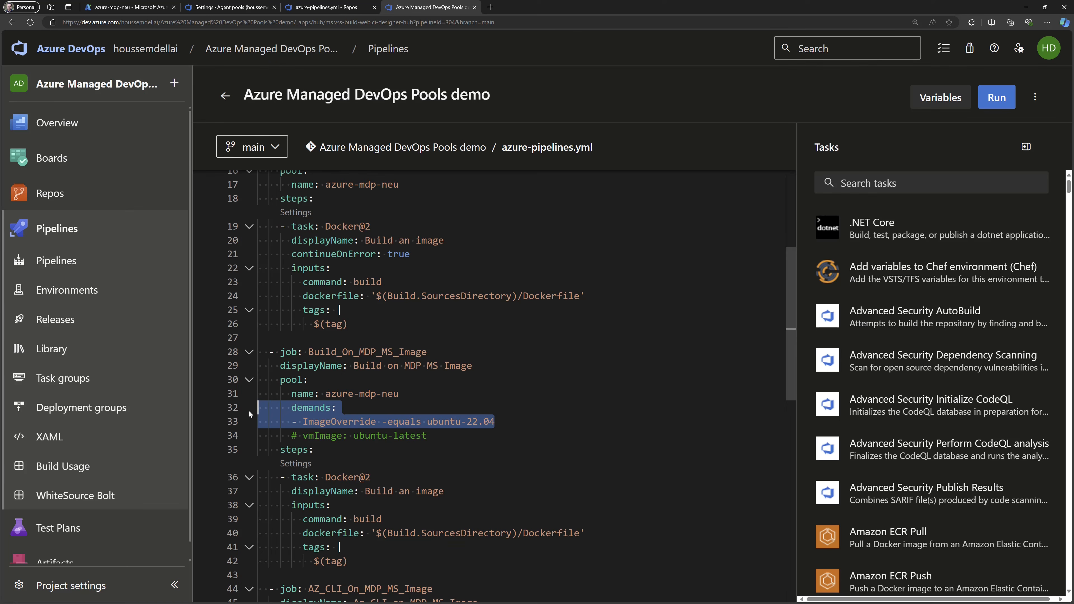
Examine the AZ_CLI_On_MDP_MS_Image job's script, covering the identity login and the group and resource listing commands.
scroll(388, 429, down, 6)
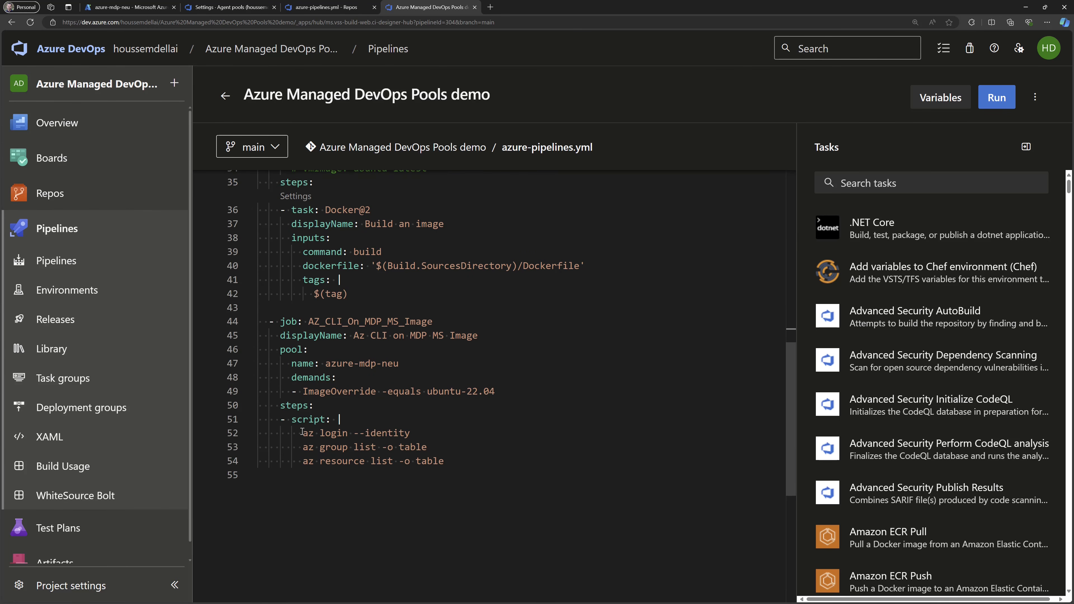
drag(302, 432, 418, 435)
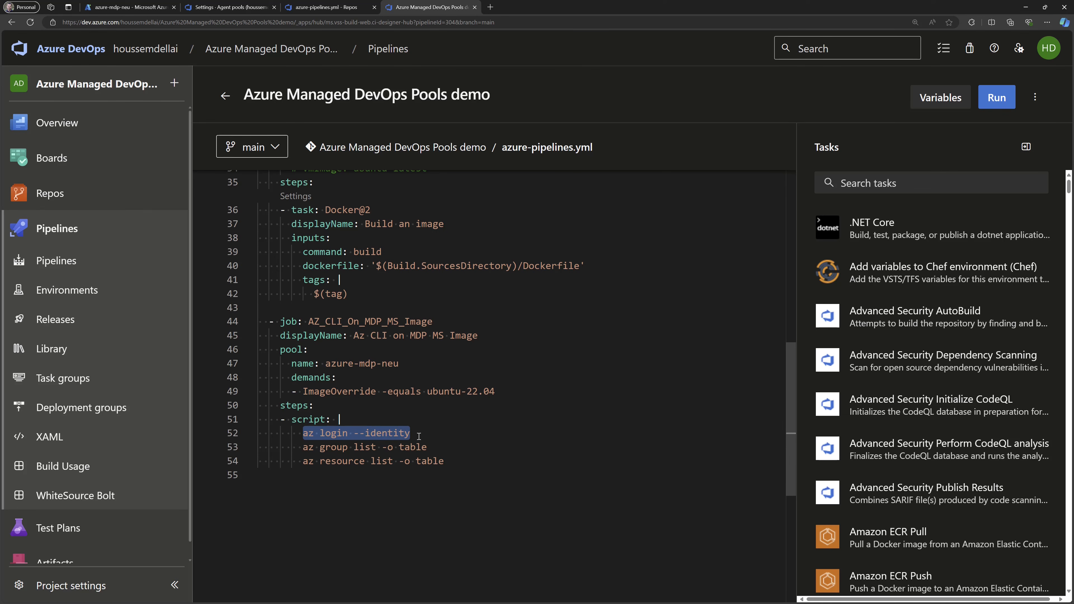
drag(451, 460, 285, 446)
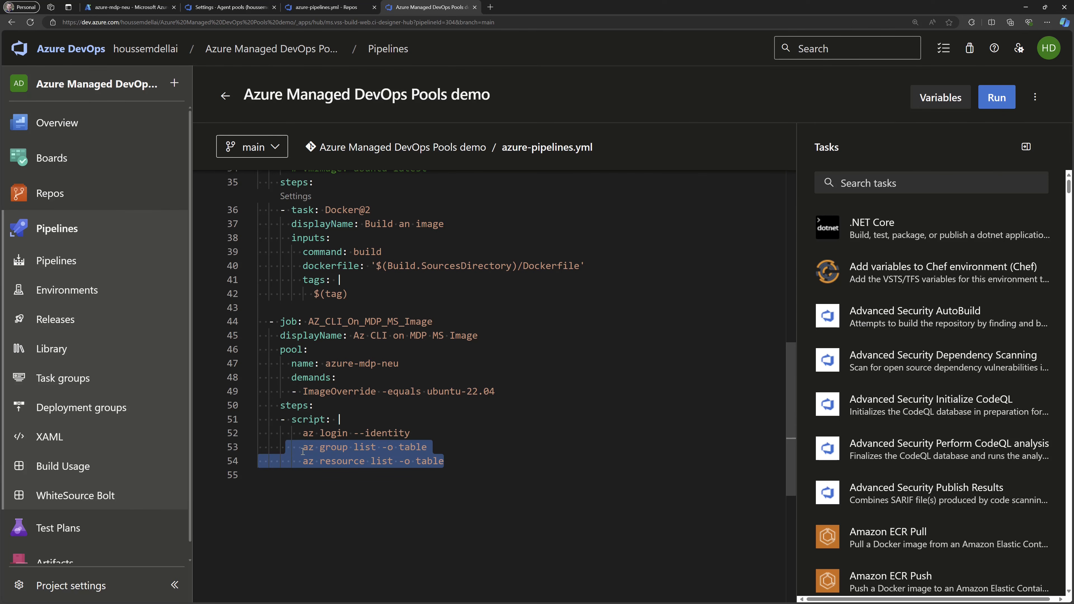
Run the Azure Managed DevOps Pools demo pipeline manually, then check the pool's agents in the Azure portal.
scroll(455, 462, up, 10)
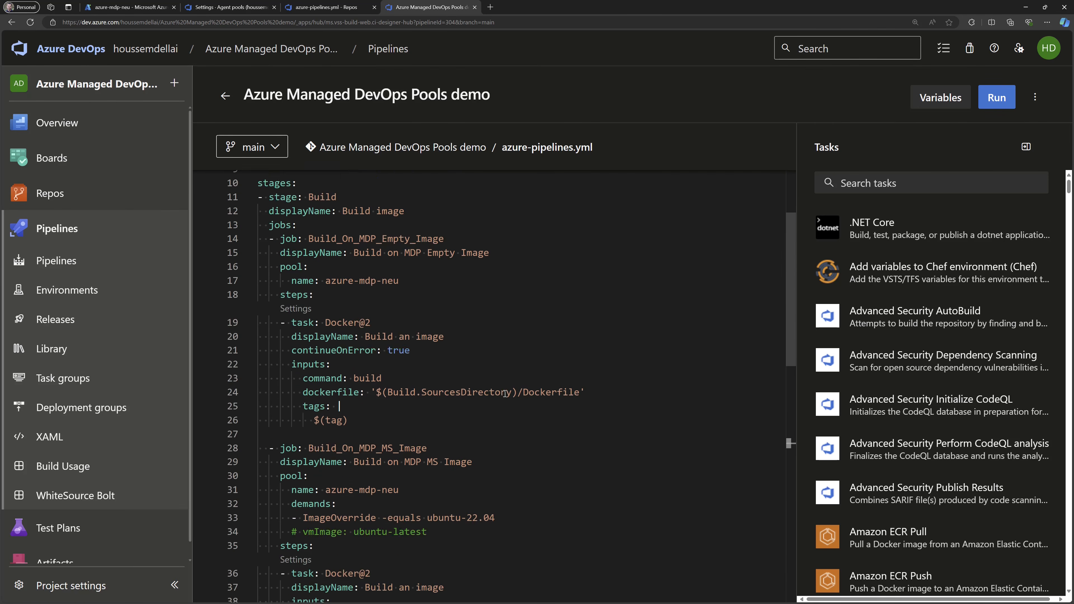
click(1005, 104)
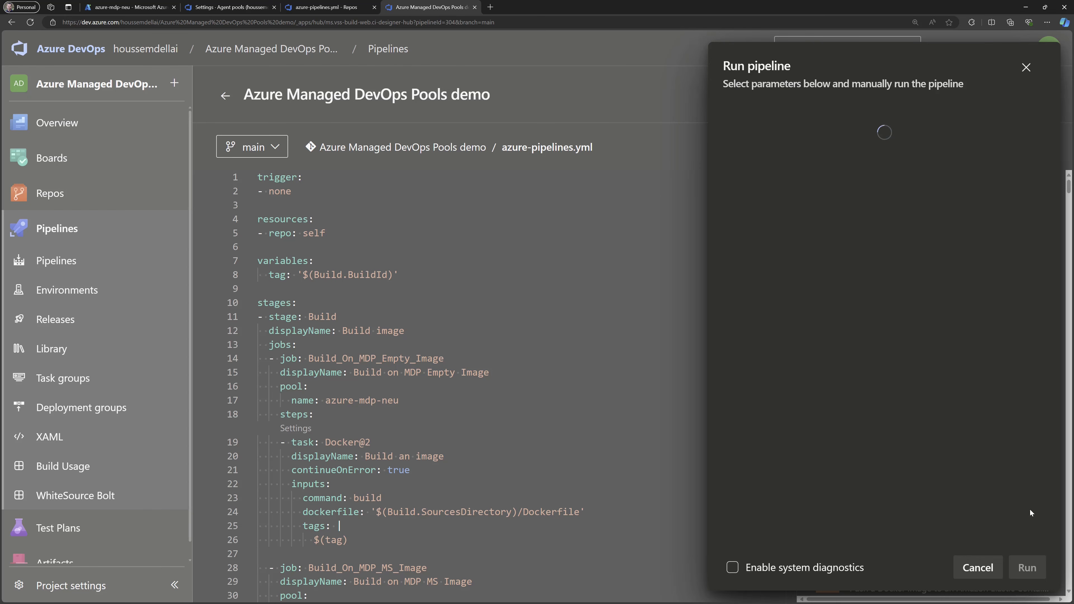
click(1027, 567)
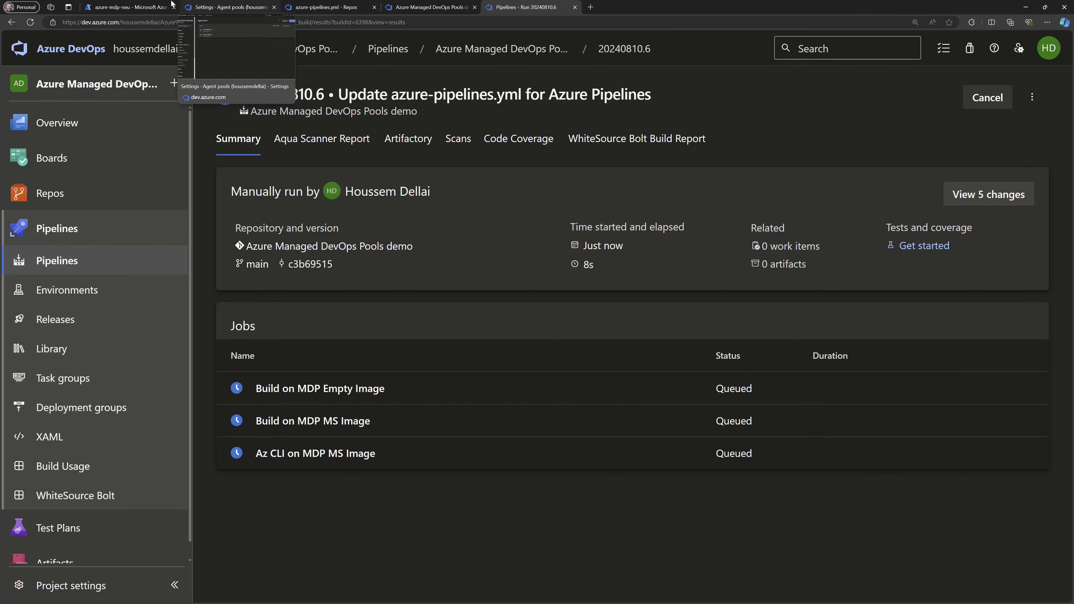
click(127, 7)
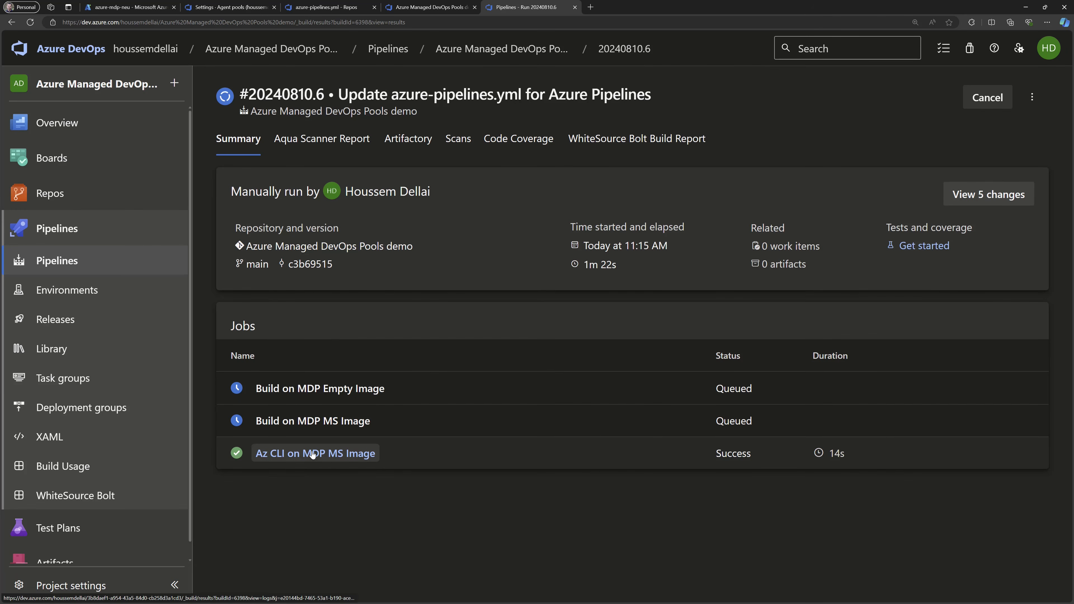
Open the CmdLine log of the Az CLI on MDP MS Image job and inspect its listed resource group and resources.
click(309, 459)
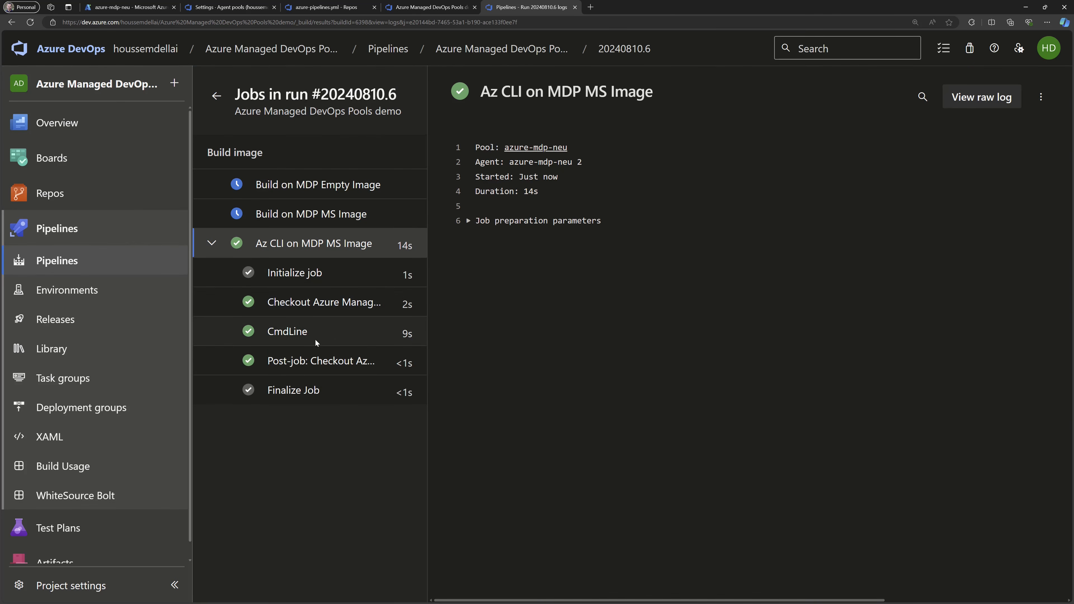
click(292, 332)
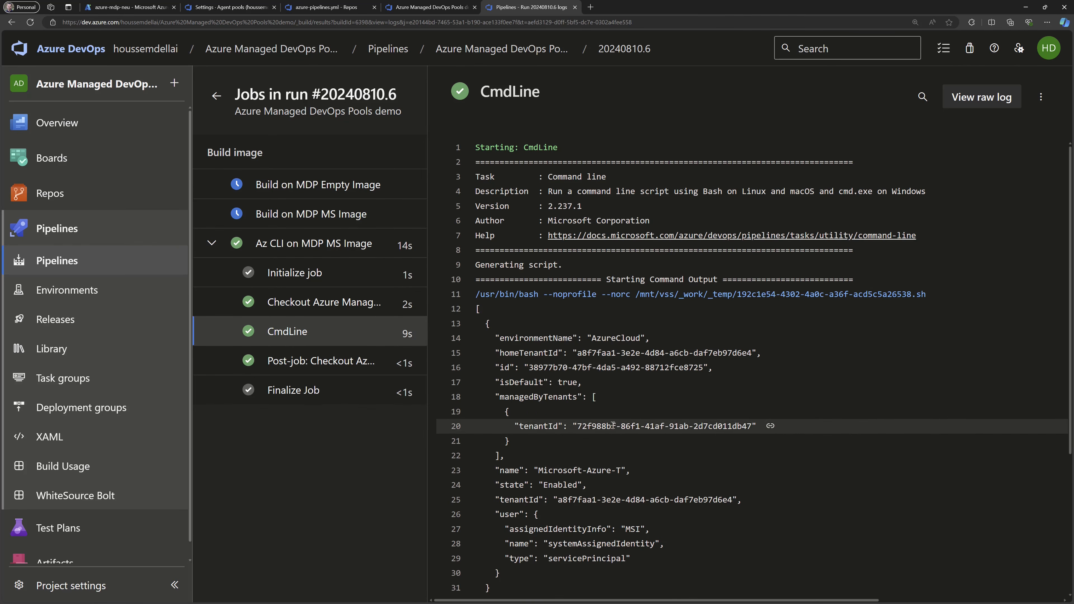
scroll(591, 382, down, 5)
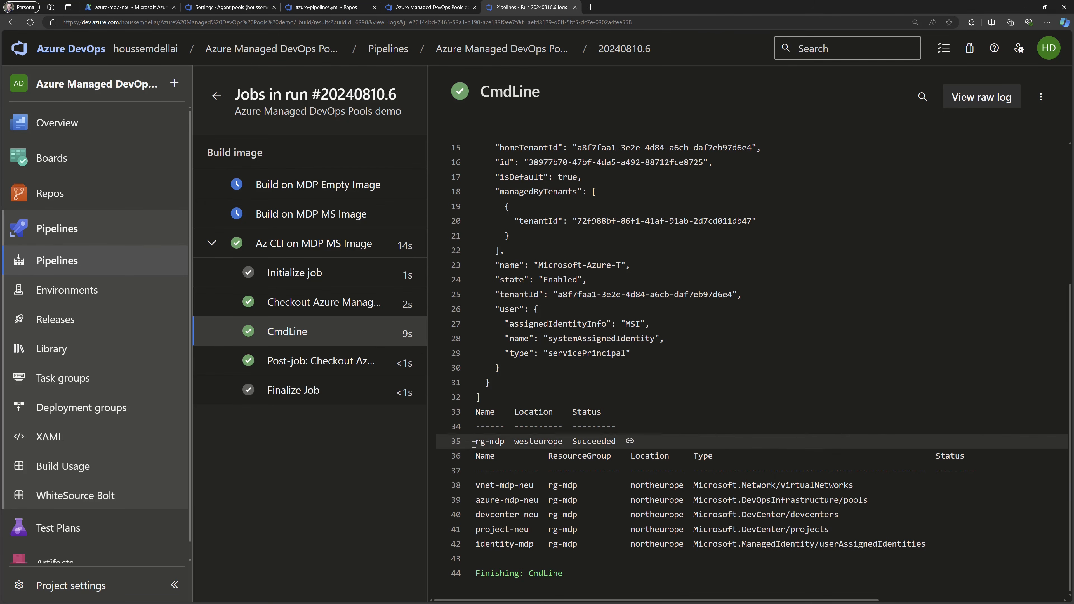
drag(475, 441, 618, 443)
drag(475, 485, 942, 548)
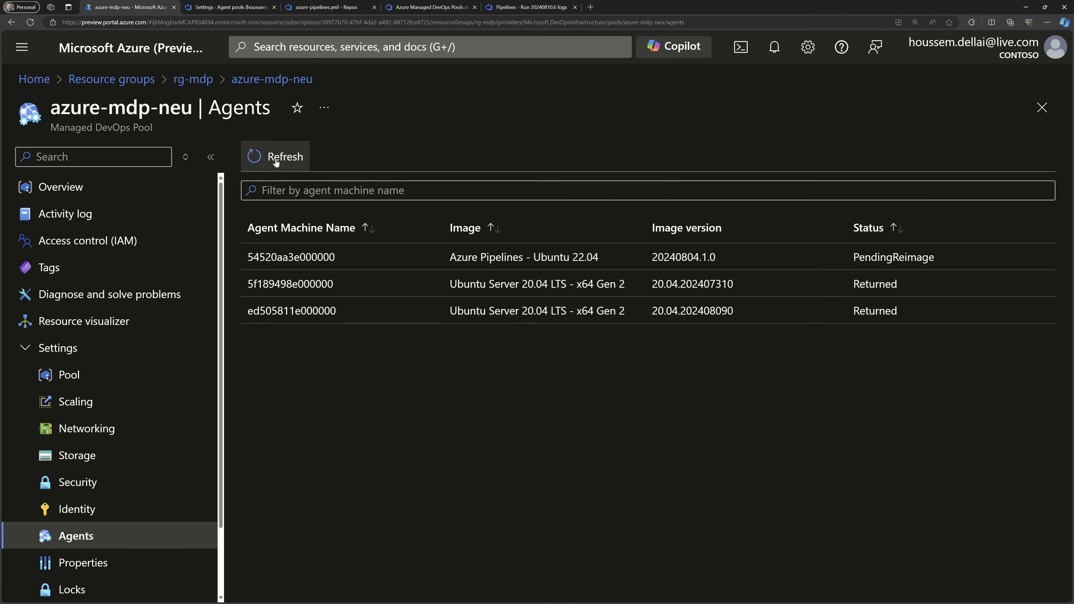
Switch to the Azure portal, refresh the pool's agent list and check the status of the Azure Pipelines - Ubuntu 22.04 agent.
click(276, 162)
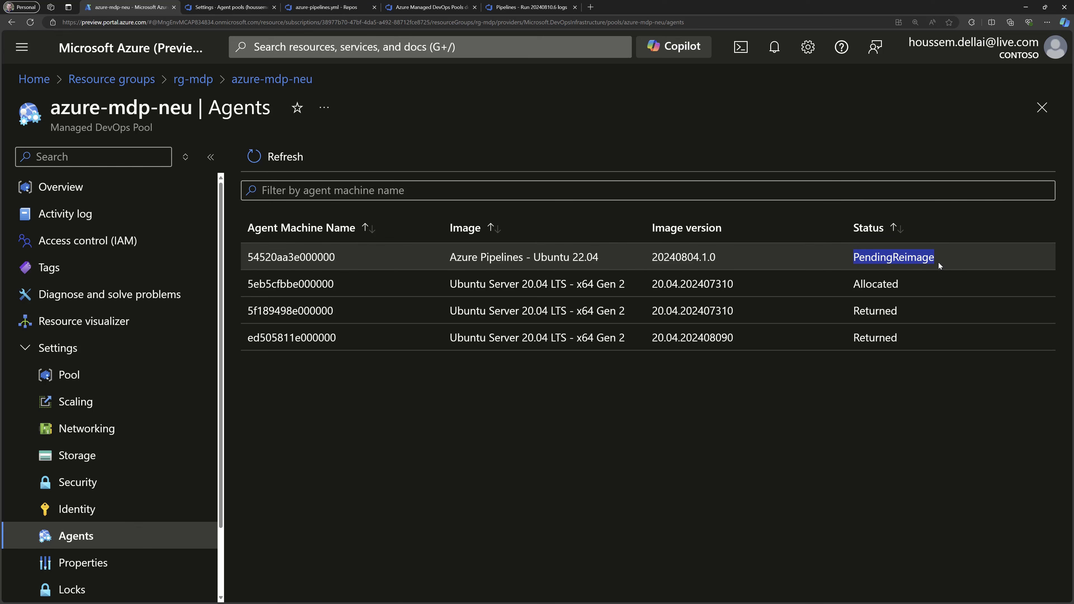
click(939, 260)
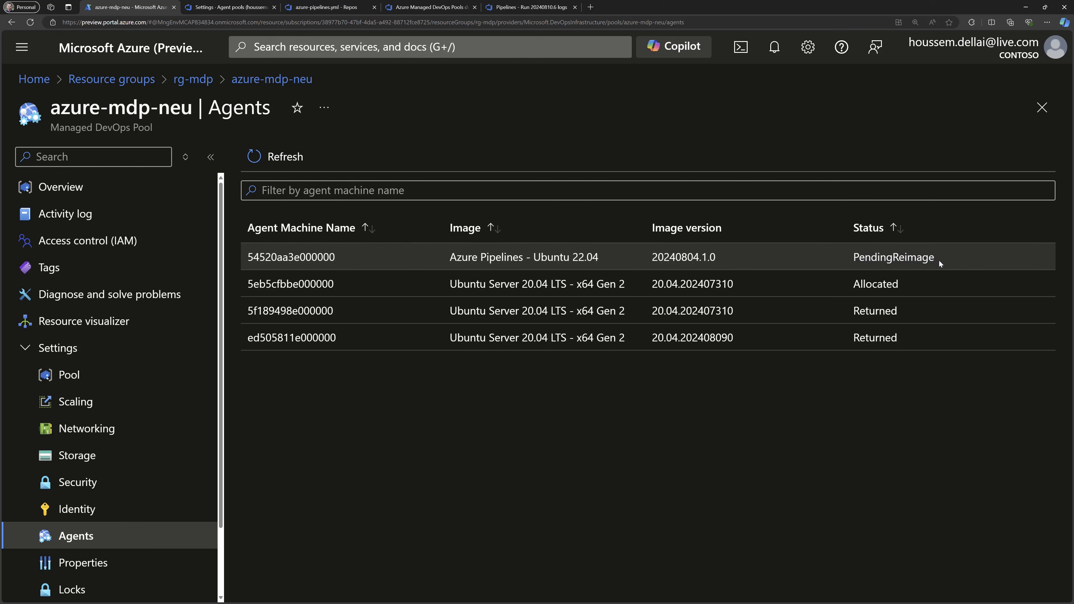
drag(895, 256, 935, 256)
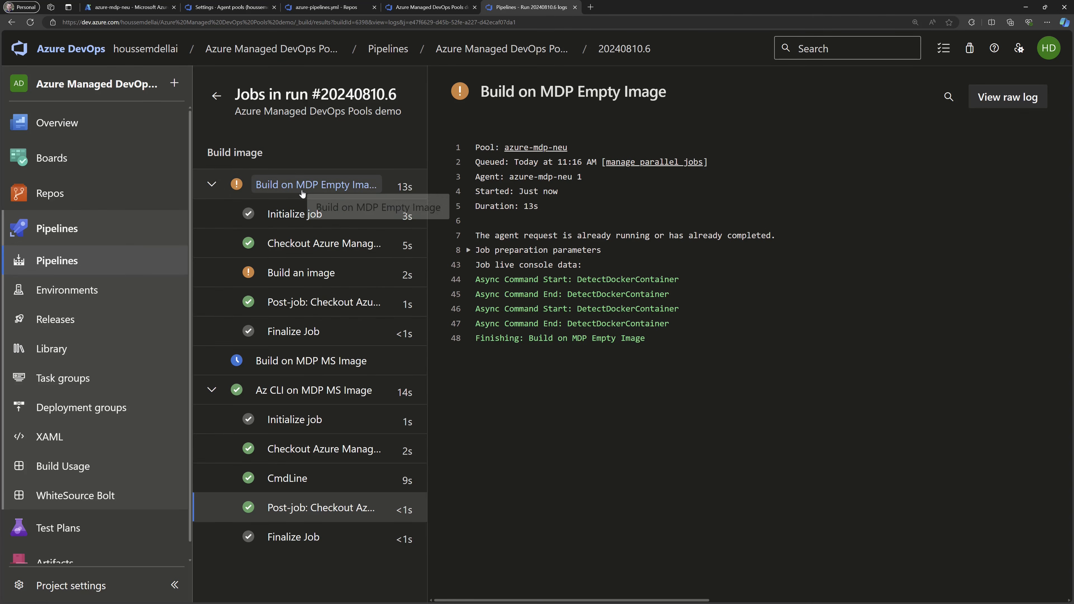
Back in the Azure DevOps run, view the Build an image log of the Build on MDP Empty Image job.
click(281, 272)
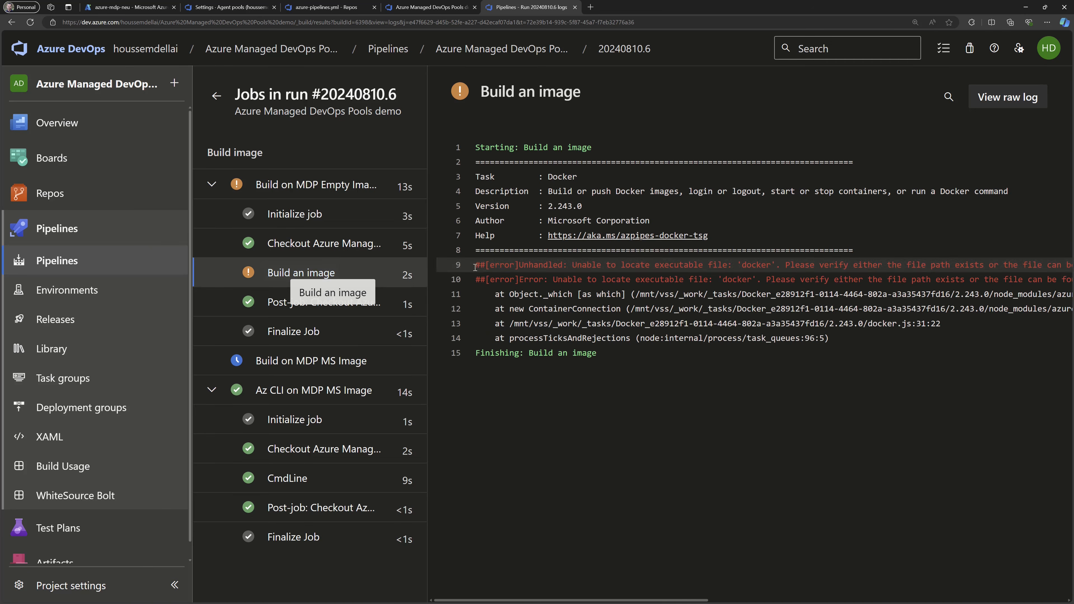
Examine the docker error in the log, and highlight the azure-mdp-neu pool name of the Build_On_MDP_Empty_Image job in azure-pipelines.yml.
double_click(746, 265)
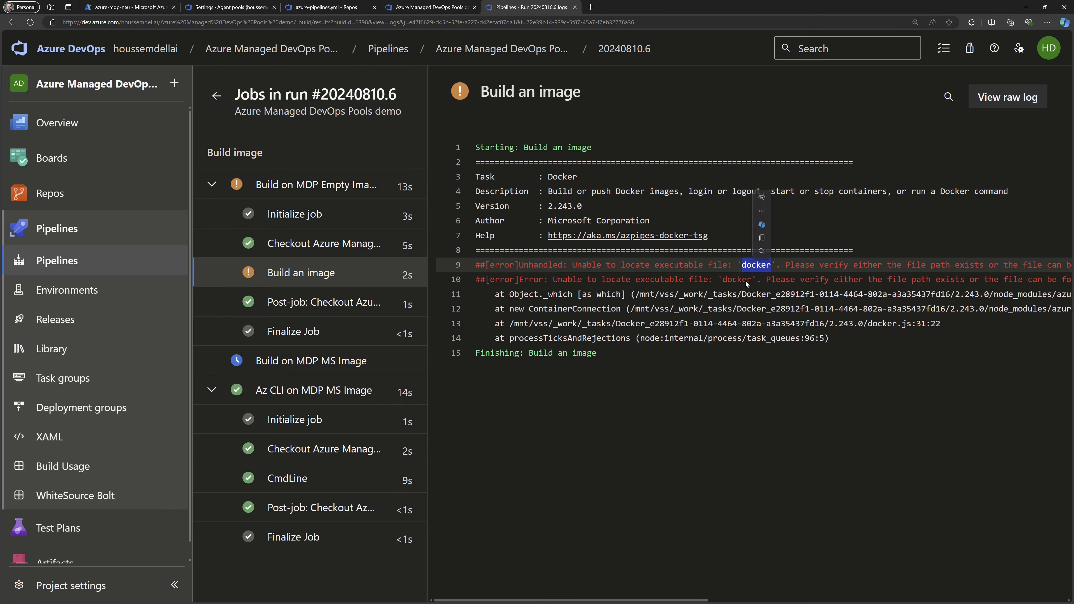
click(423, 7)
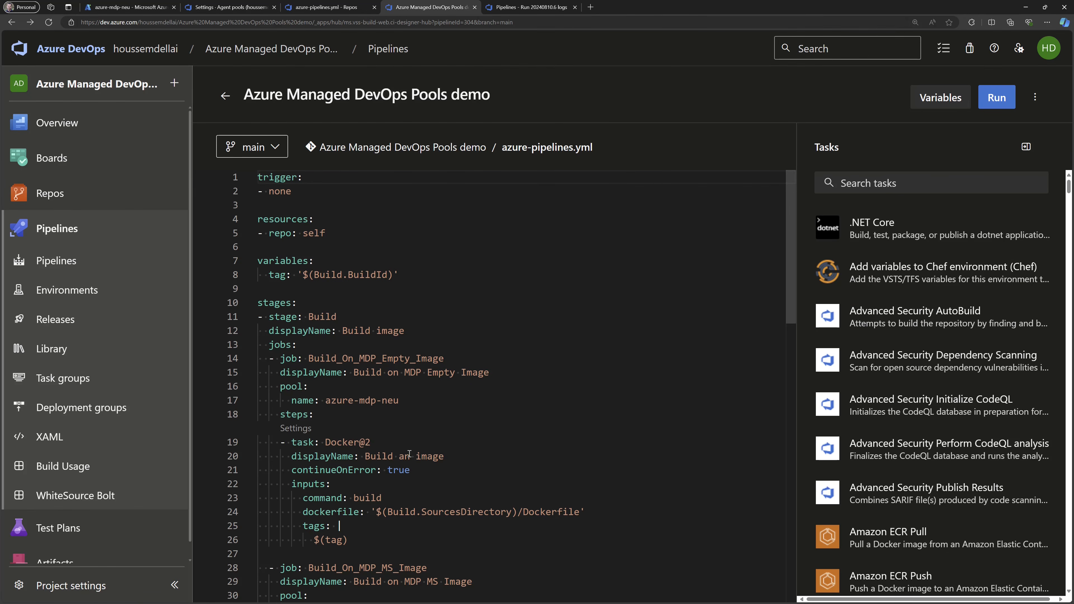
mouse_move(409, 401)
mouse_down()
mouse_move(251, 387)
mouse_move(403, 415)
mouse_move(404, 402)
mouse_up()
double_click(291, 389)
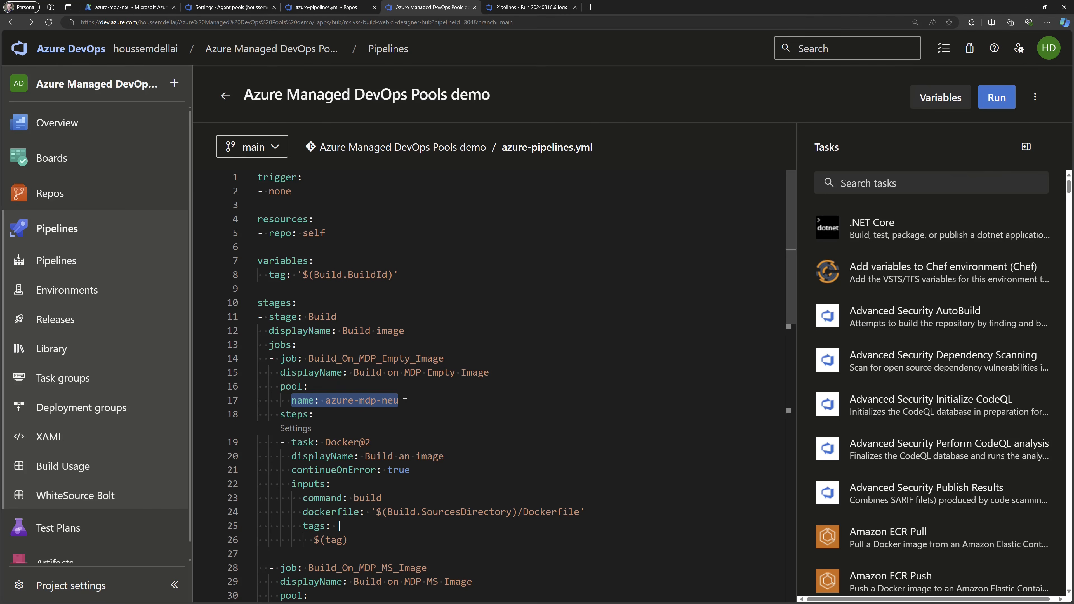
Review the images in the azure-mdp-neu Pool settings in the Azure portal and compare them with the empty-image job's pool entry in the YAML.
click(99, 378)
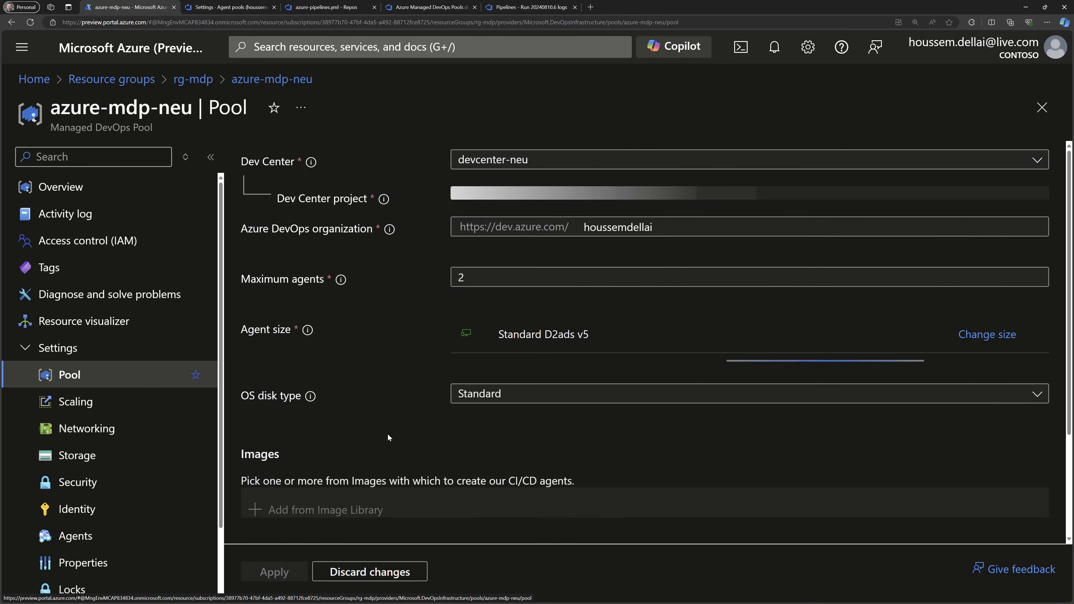
scroll(387, 433, down, 3)
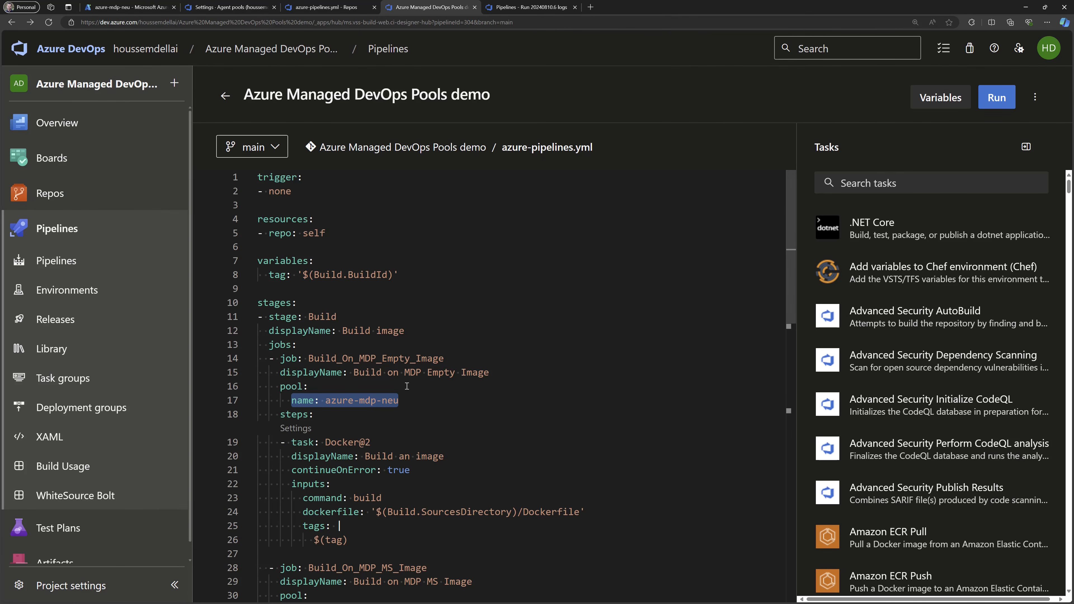
click(404, 401)
drag(405, 401, 292, 404)
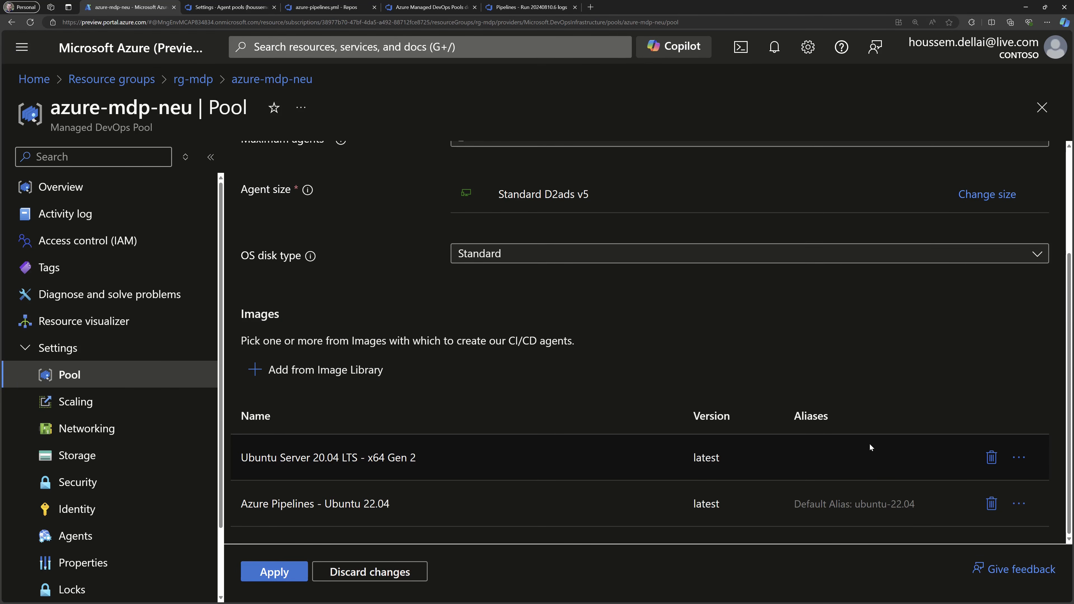
click(460, 460)
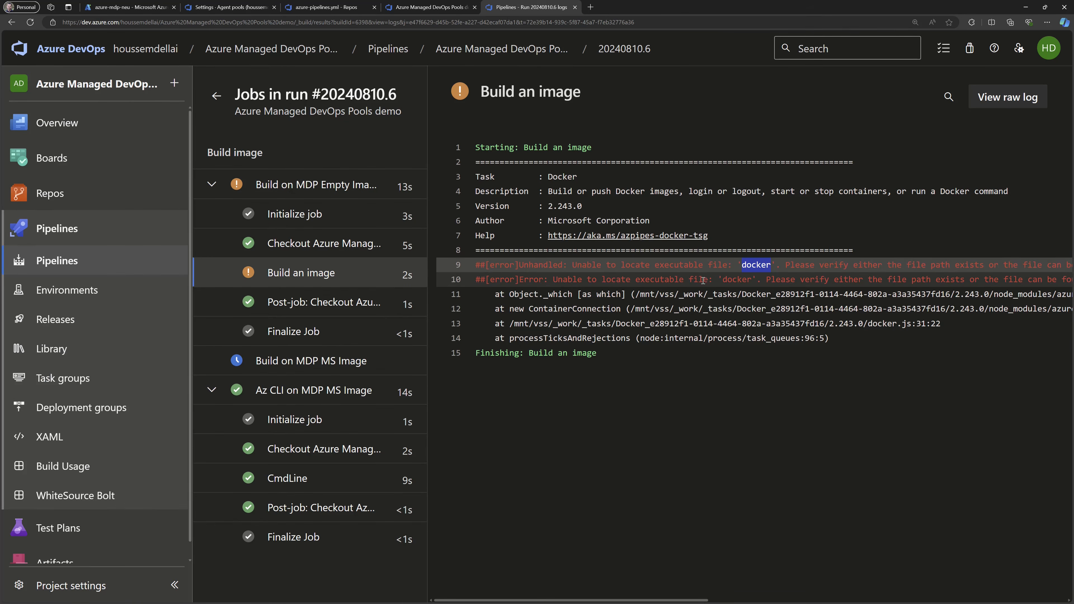
Back in the pipeline run, open the Build an image log of the Build on MDP MS Image job and read through it.
click(313, 390)
click(296, 450)
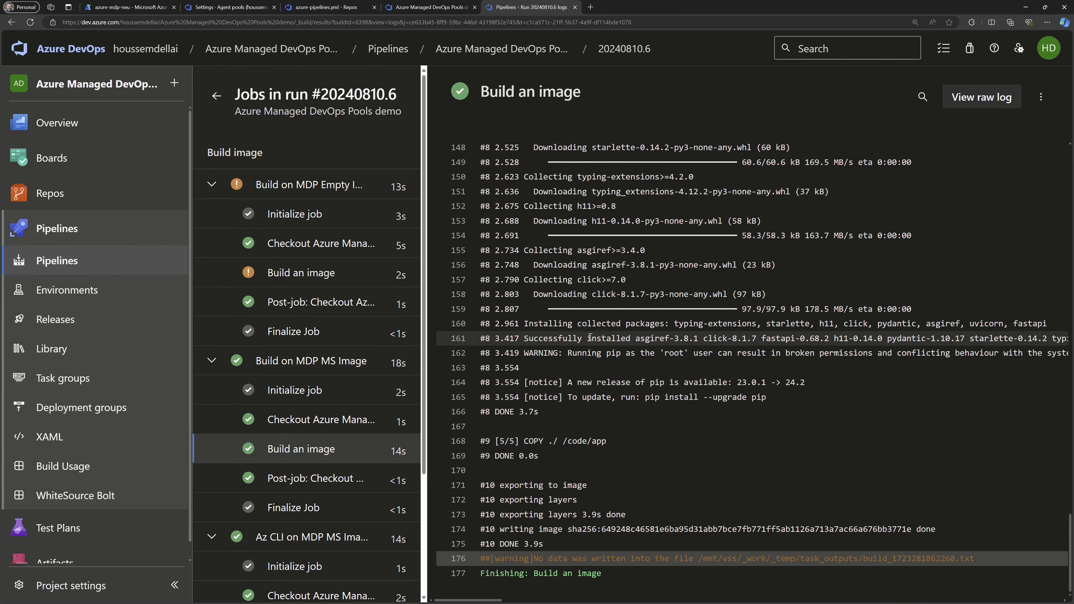
scroll(613, 441, up, 7)
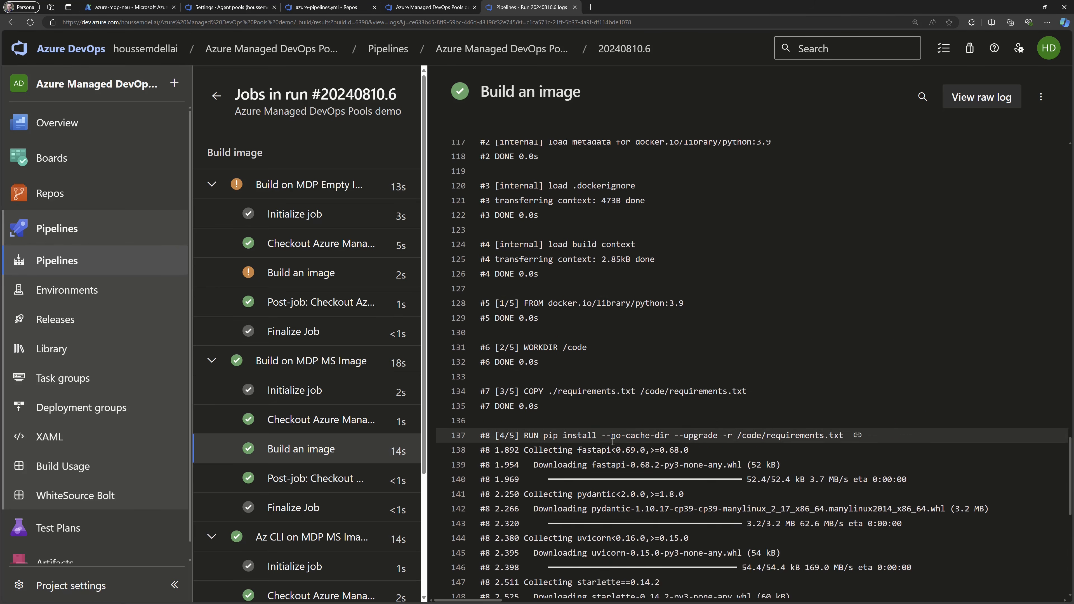
scroll(577, 458, down, 8)
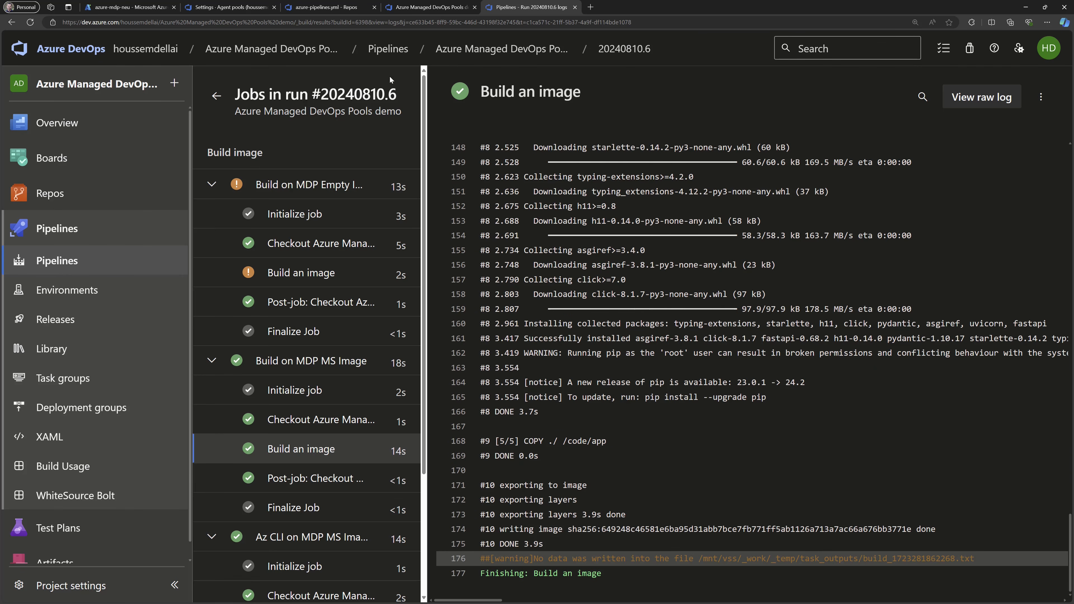
In azure-pipelines.yml, examine the pool name and highlight the demands key of the Build_On_MDP_MS_Image job.
click(429, 7)
scroll(421, 431, down, 5)
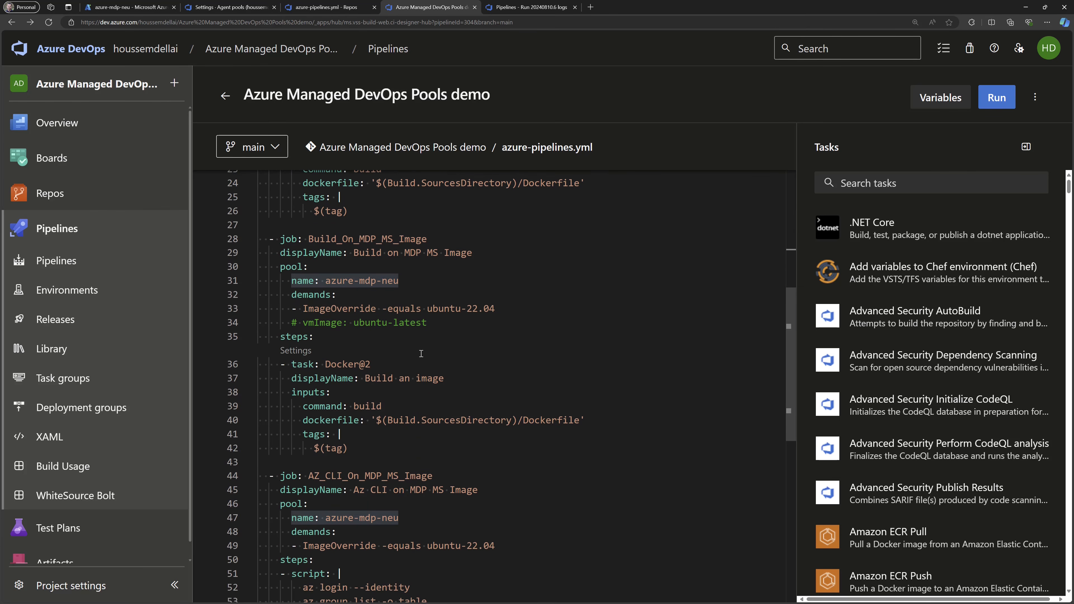
drag(496, 308, 256, 286)
click(302, 281)
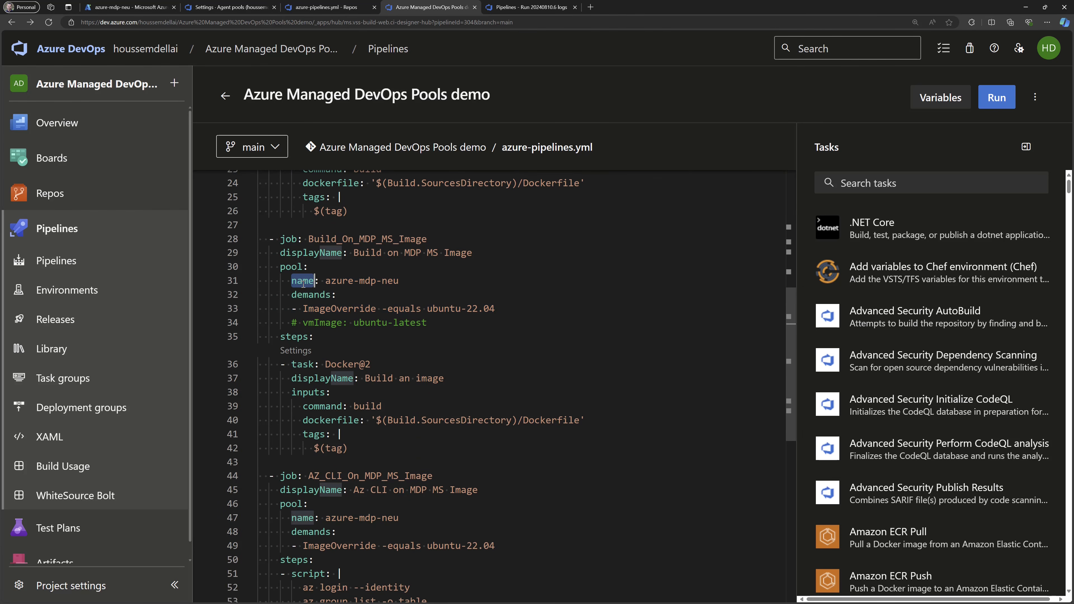
click(287, 294)
double_click(287, 295)
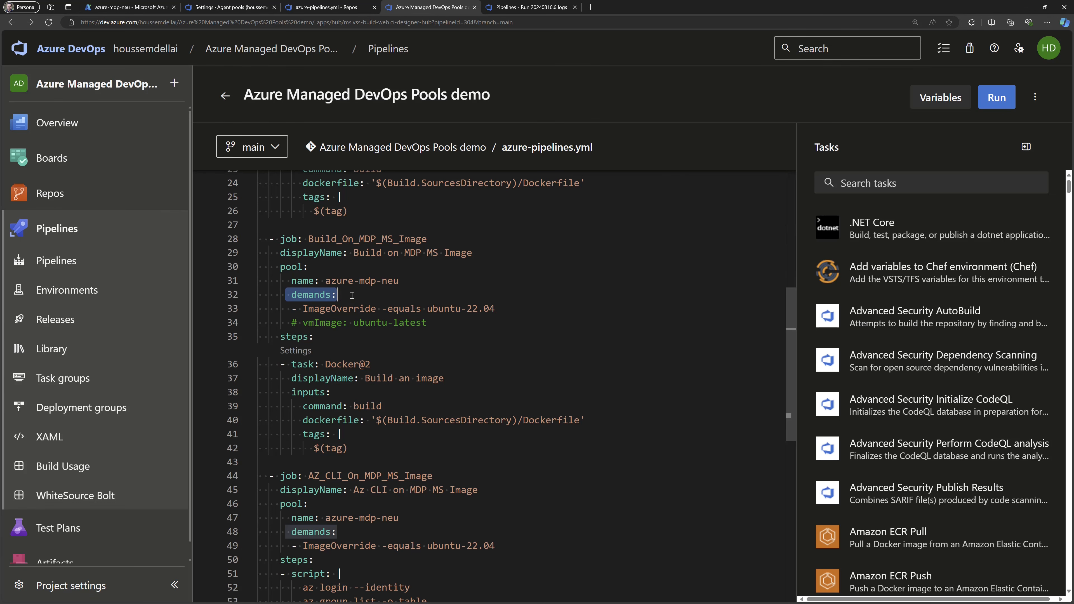
Highlight the job's ImageOverride demand and its ubuntu-22.04 value, and check the matching image alias in the Azure portal's pool settings.
double_click(307, 308)
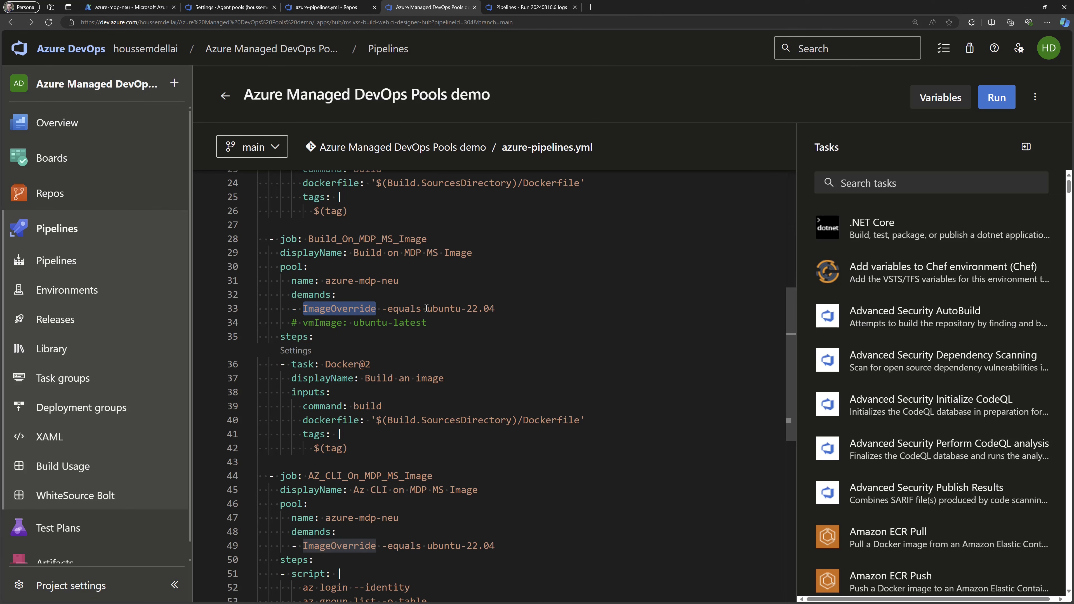
drag(424, 307, 496, 309)
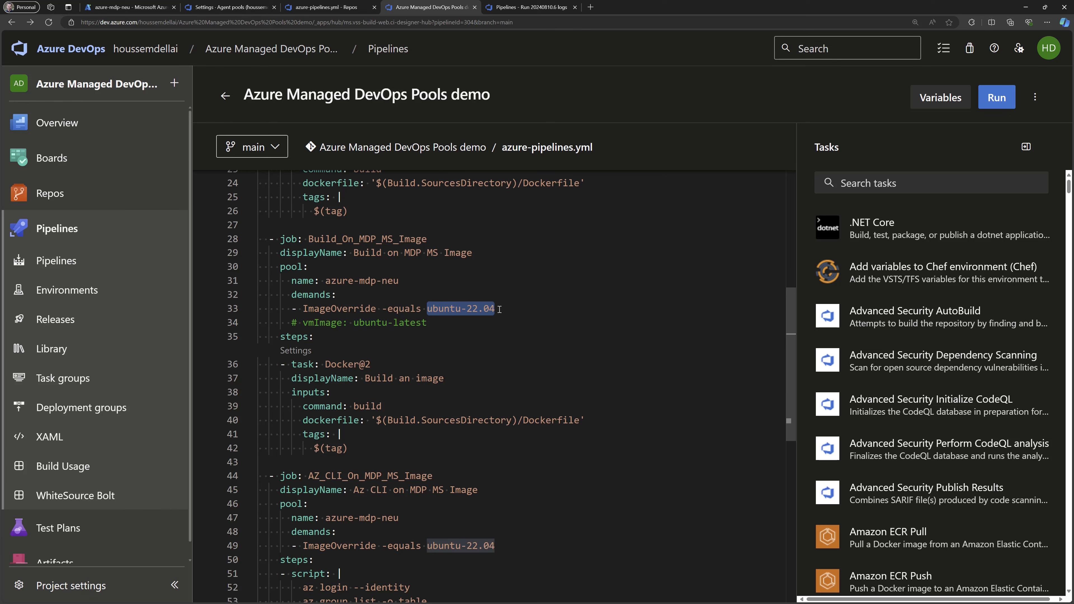
click(423, 308)
drag(426, 308, 507, 309)
key(alt+Tab)
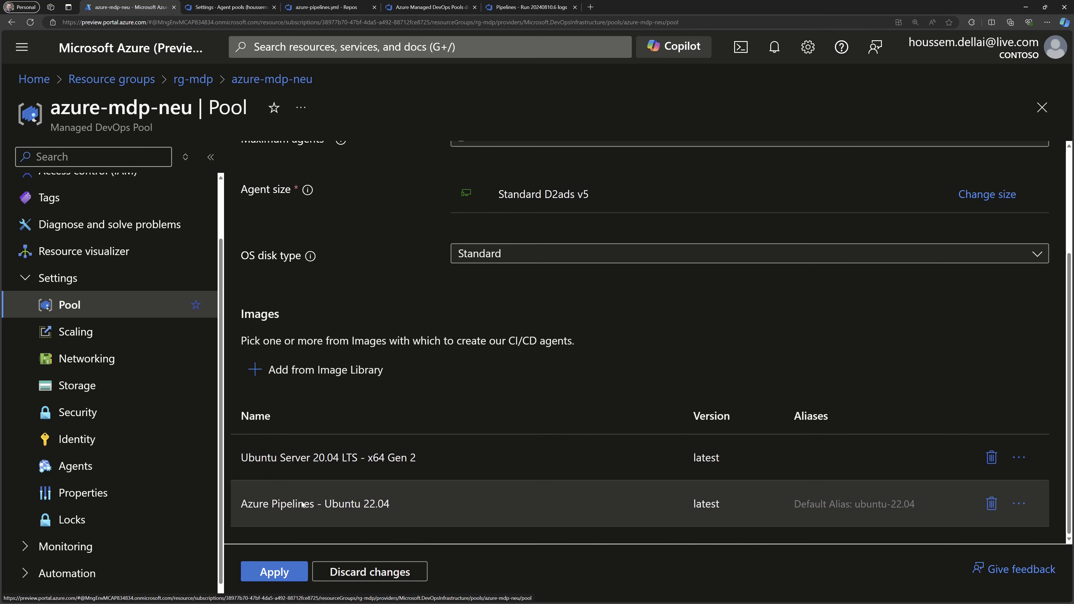